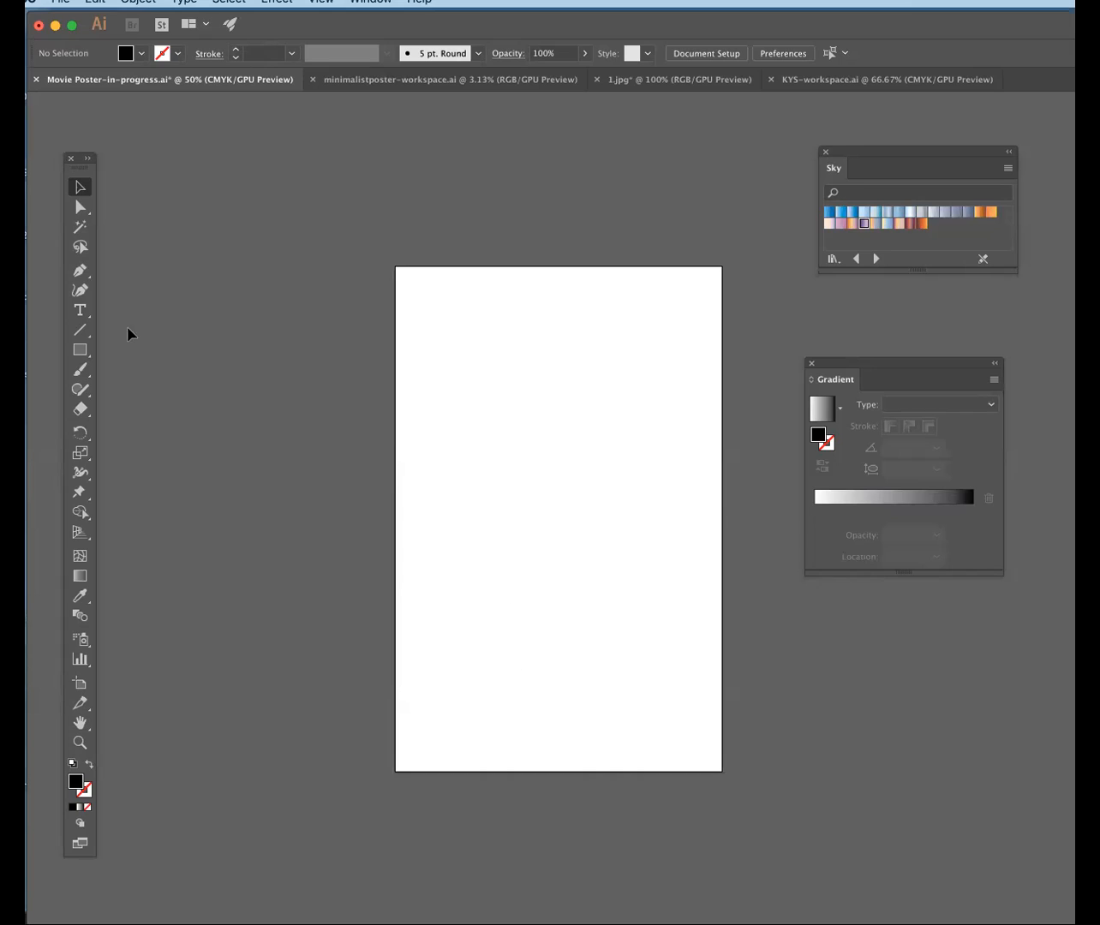
Draw a rectangle about 11.02 by 17.17 in that covers the whole artboard.
left_click(82, 351)
mouse_move(396, 263)
left_mouse_down()
mouse_move(604, 488)
mouse_move(722, 774)
left_mouse_up()
key("v")
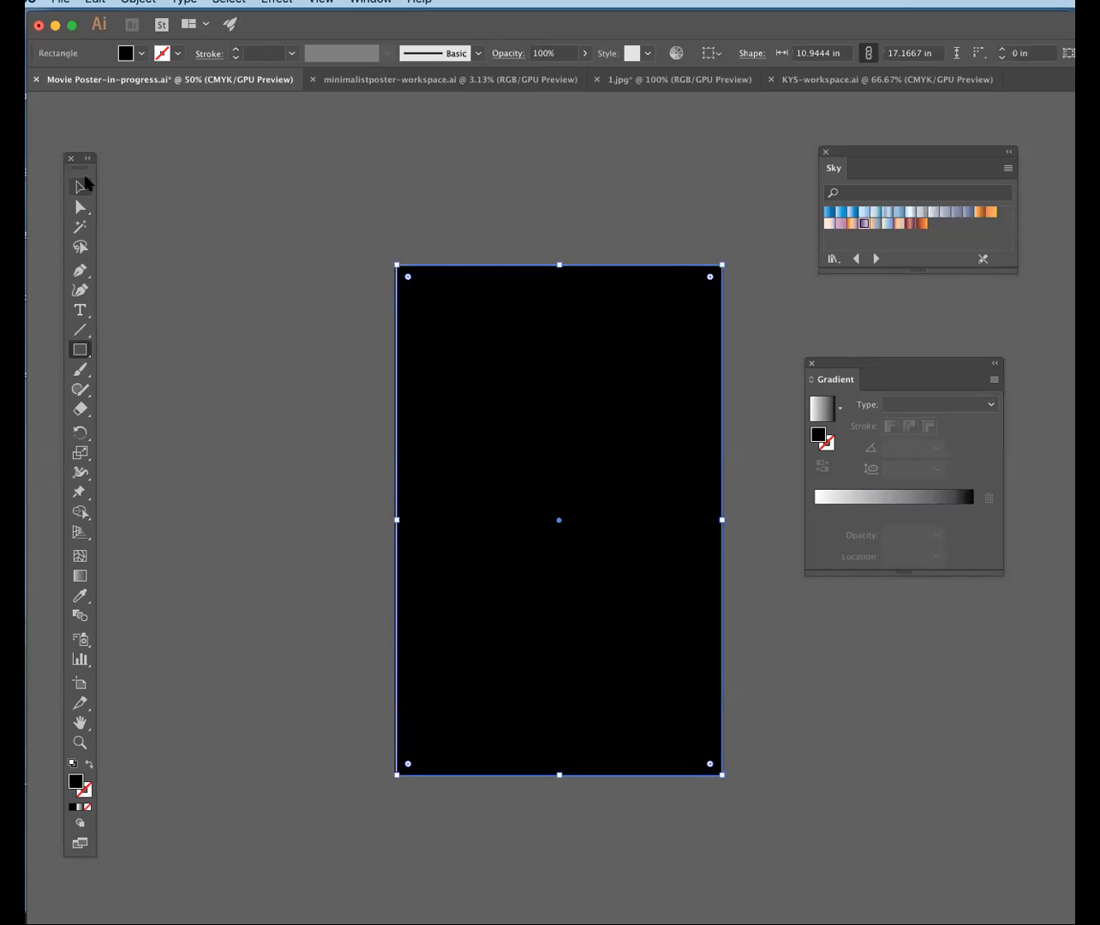
left_click_drag(394, 520, 392, 521)
left_click(263, 393)
left_click(495, 587)
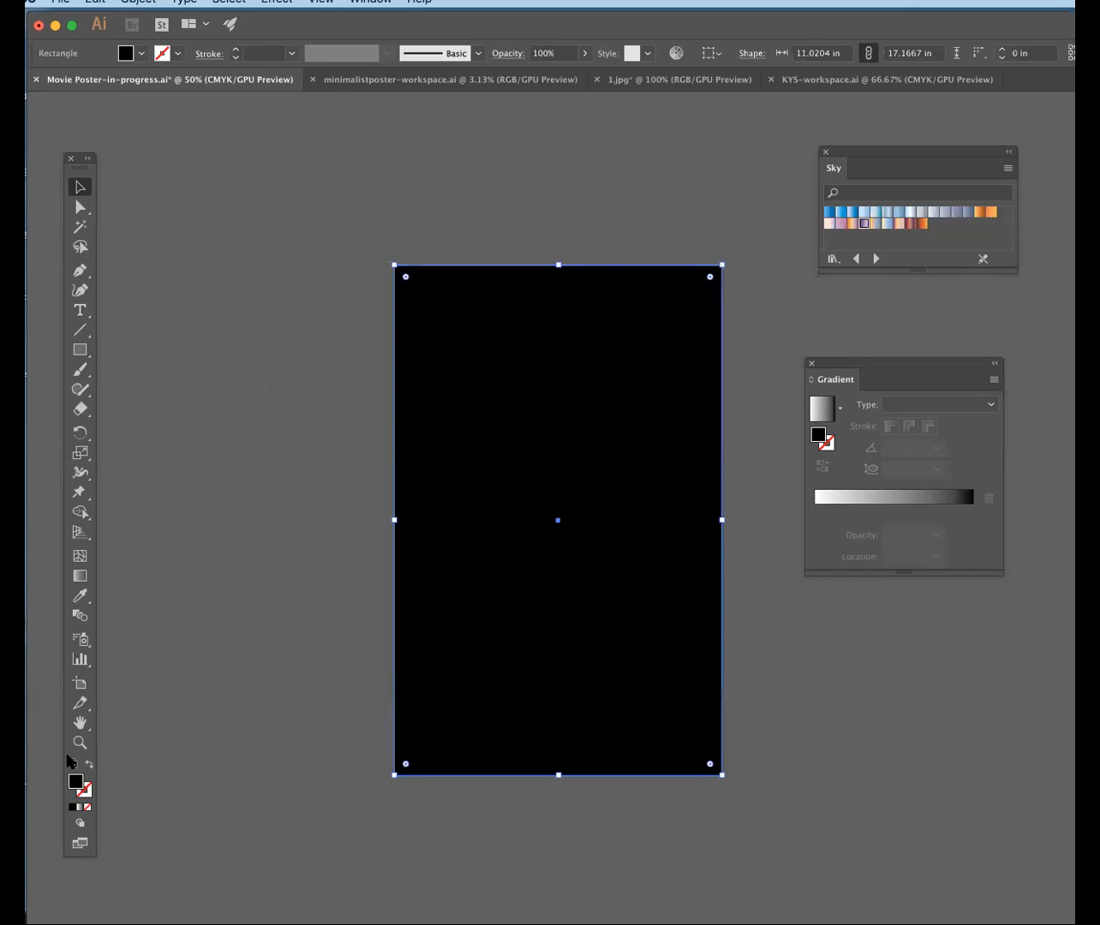
Fill the background rectangle with a solid coral pink colour.
double_click(75, 782)
left_click_drag(994, 484, 849, 517)
left_click_drag(935, 589, 963, 561)
key("Return")
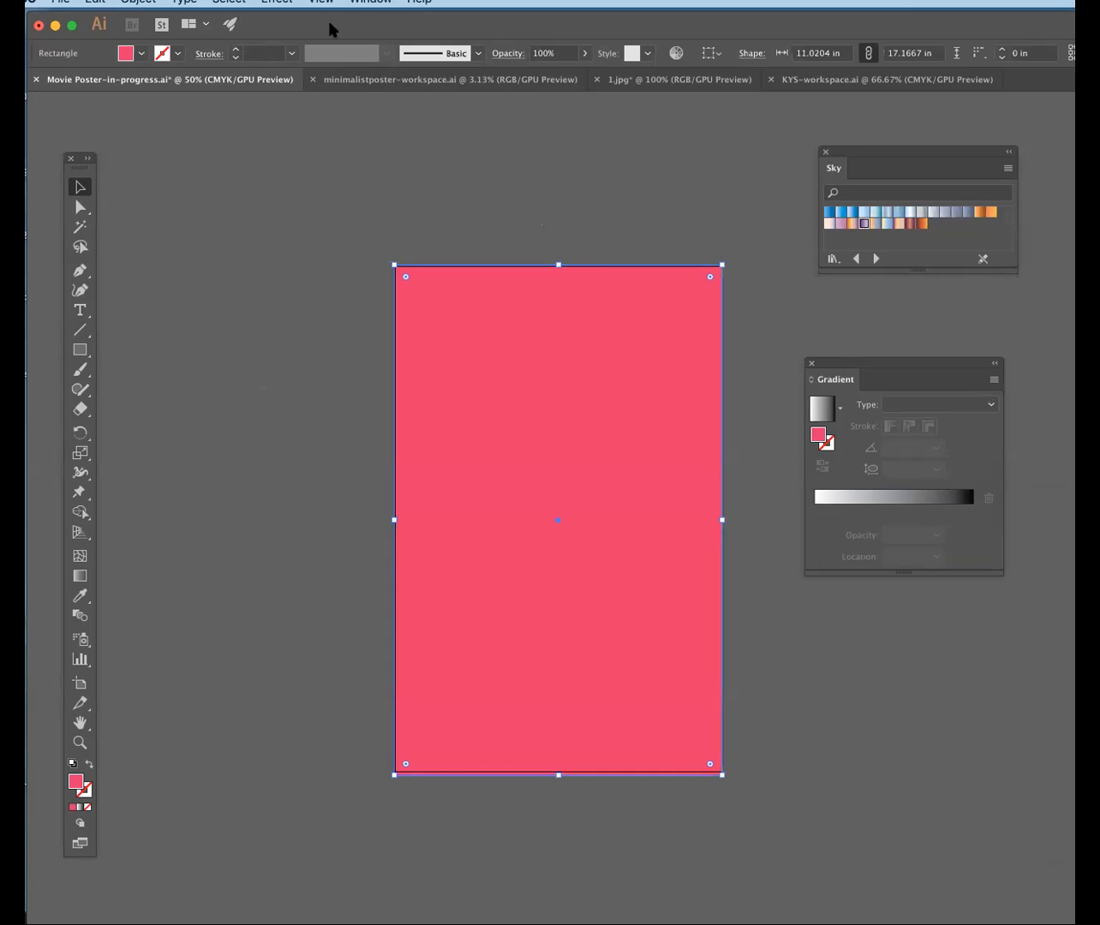
Open the Metals gradient swatch library and compare its swatches with the Sky library's.
left_click(371, 3)
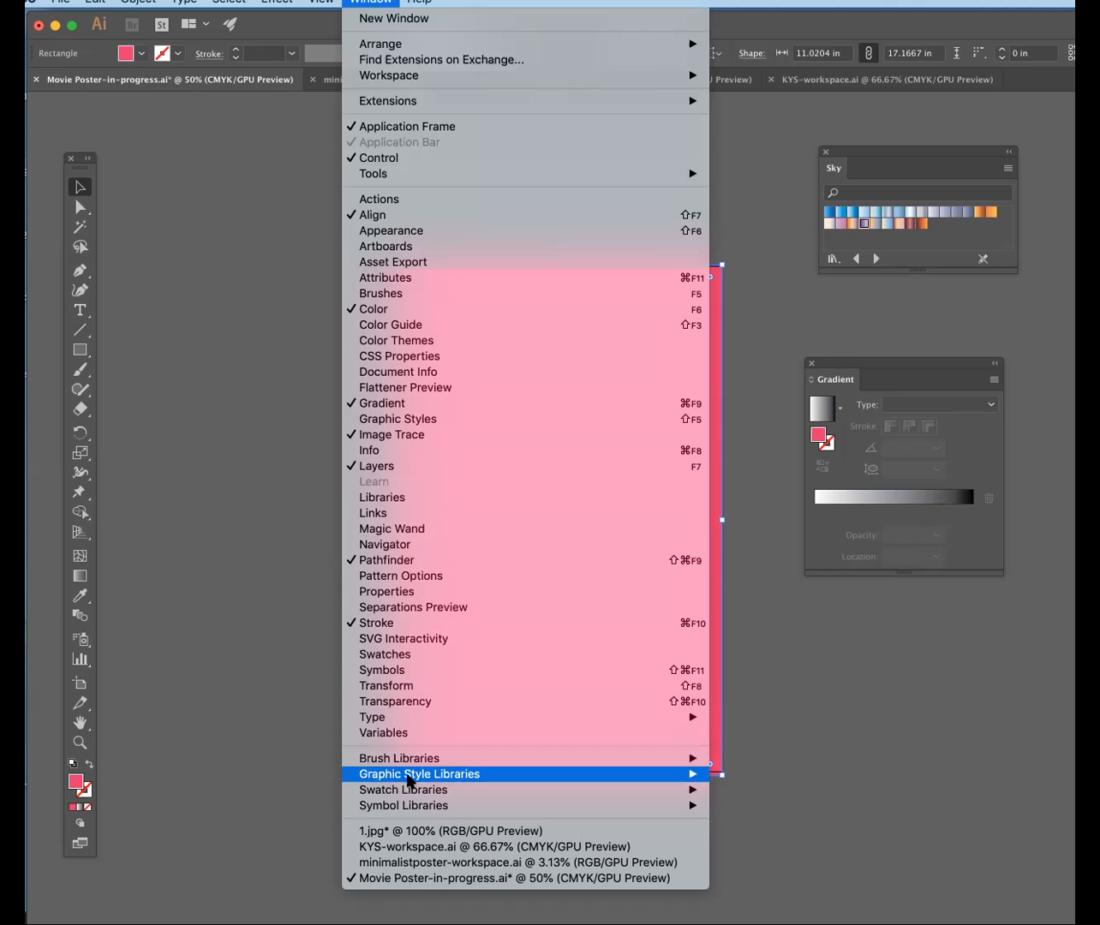
mouse_move(413, 792)
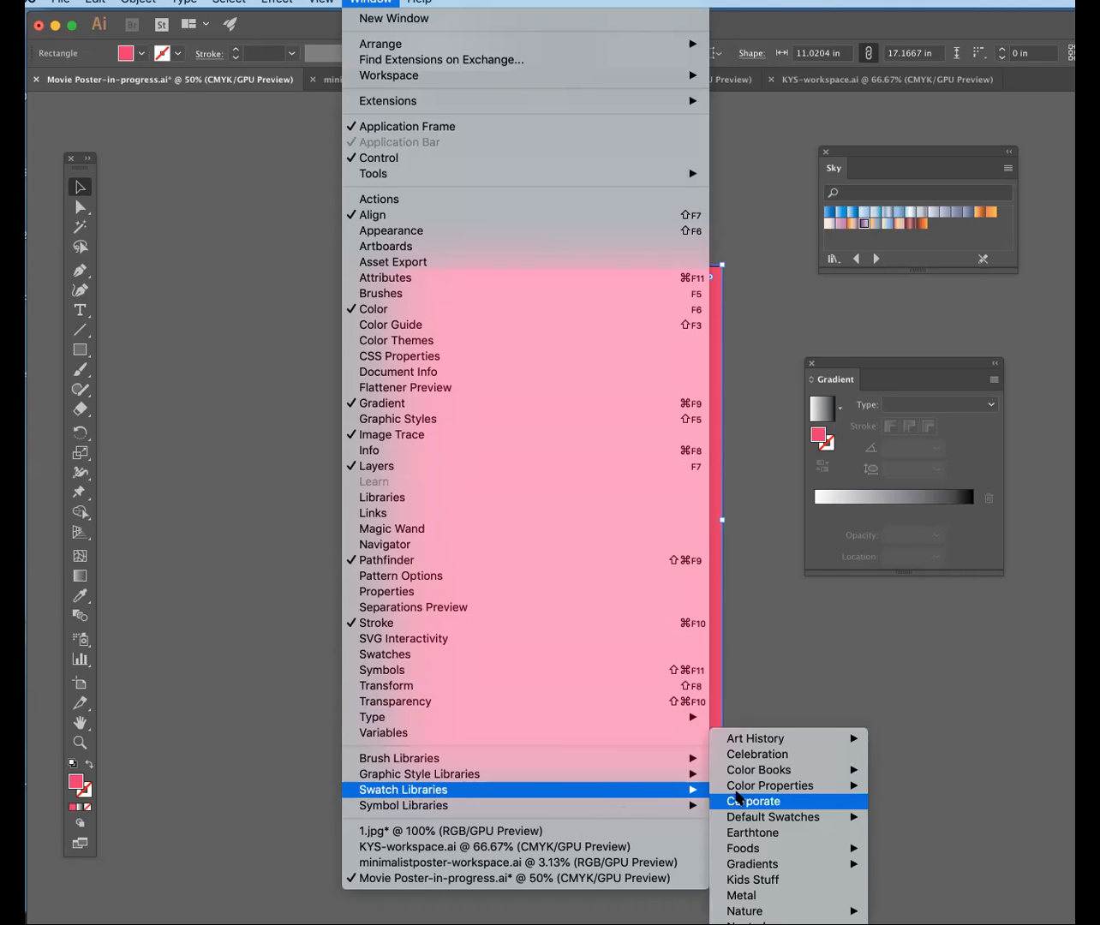
mouse_move(772, 867)
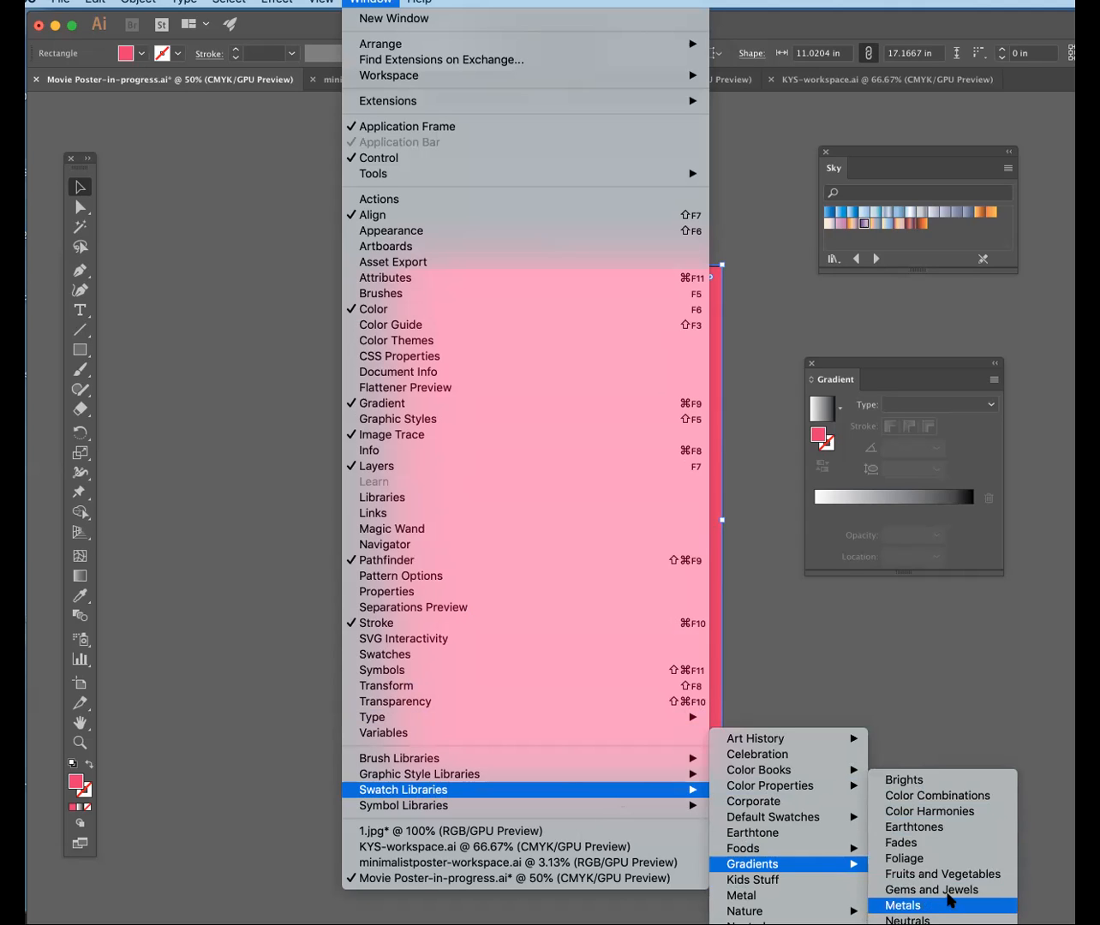
left_click(904, 906)
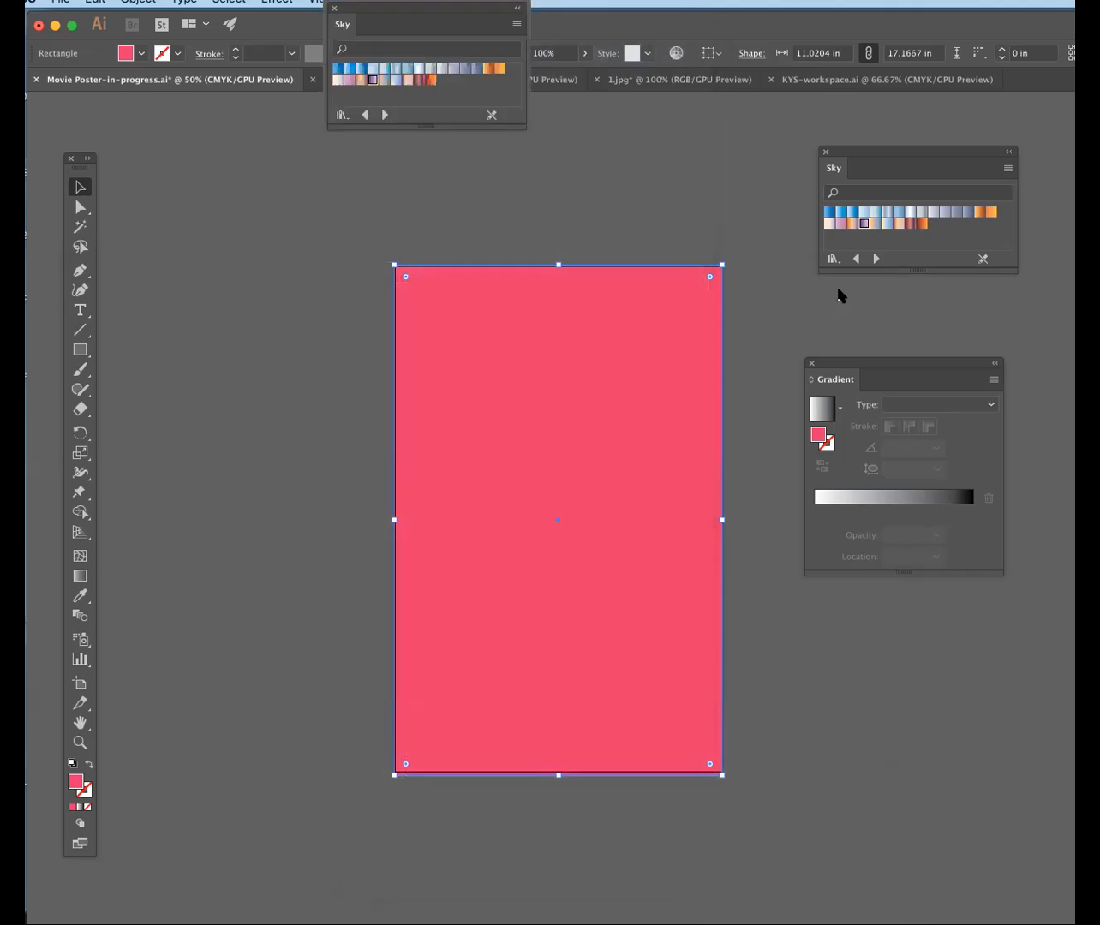
left_click_drag(897, 152, 865, 146)
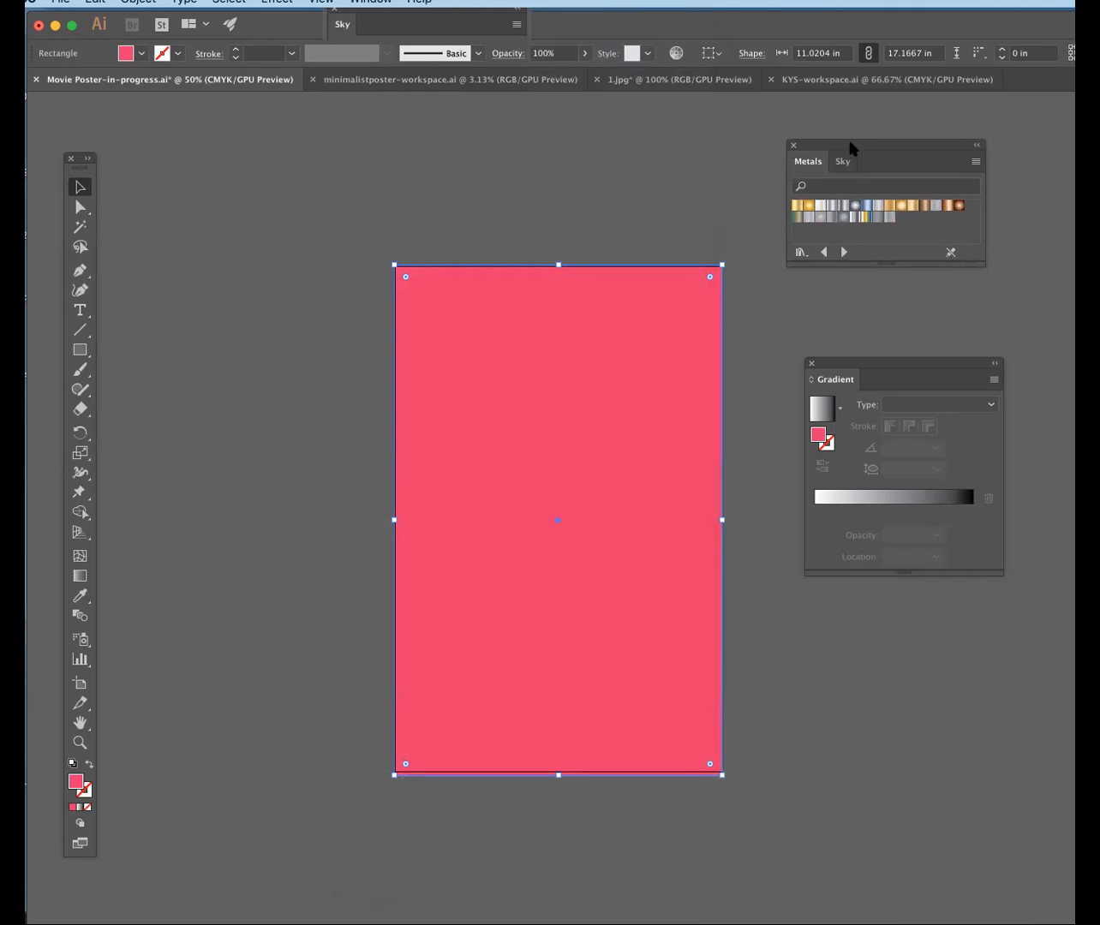
left_click_drag(850, 148, 846, 157)
left_click(839, 171)
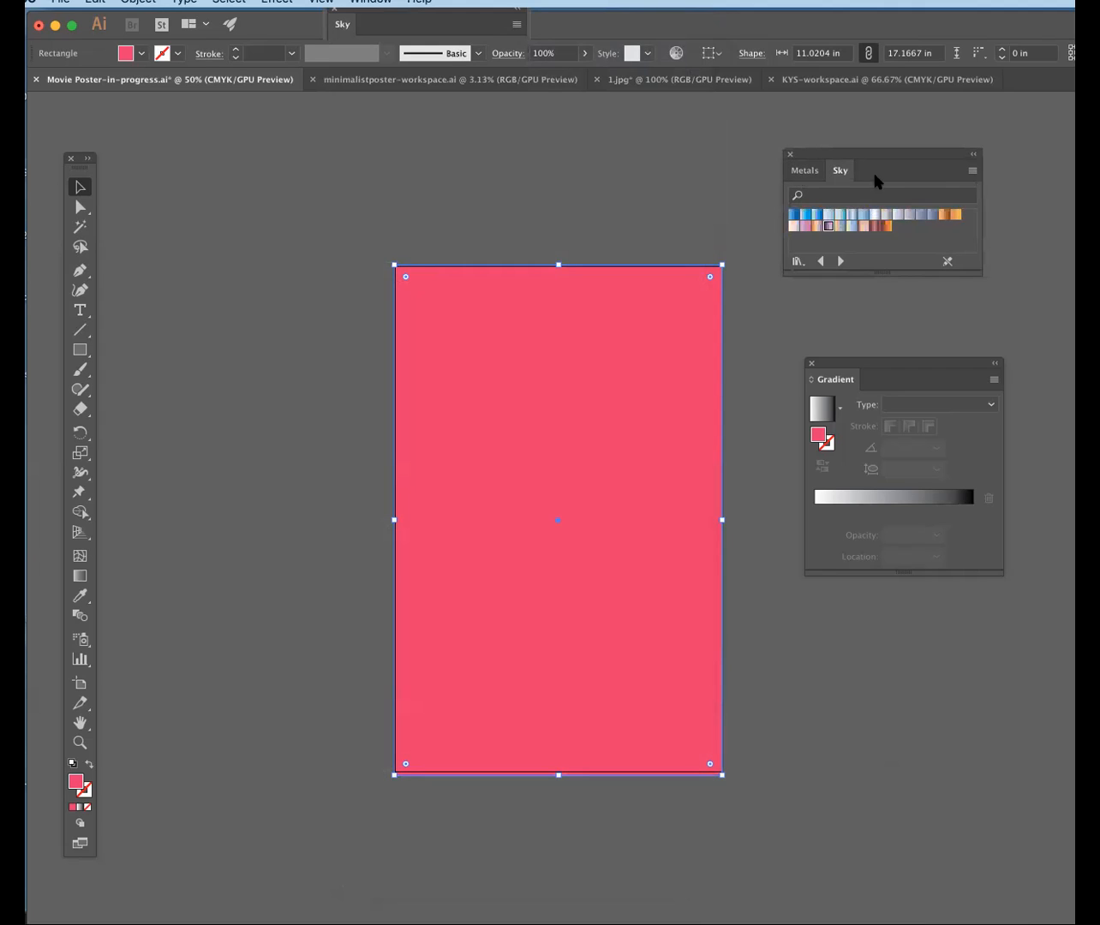
left_click(803, 169)
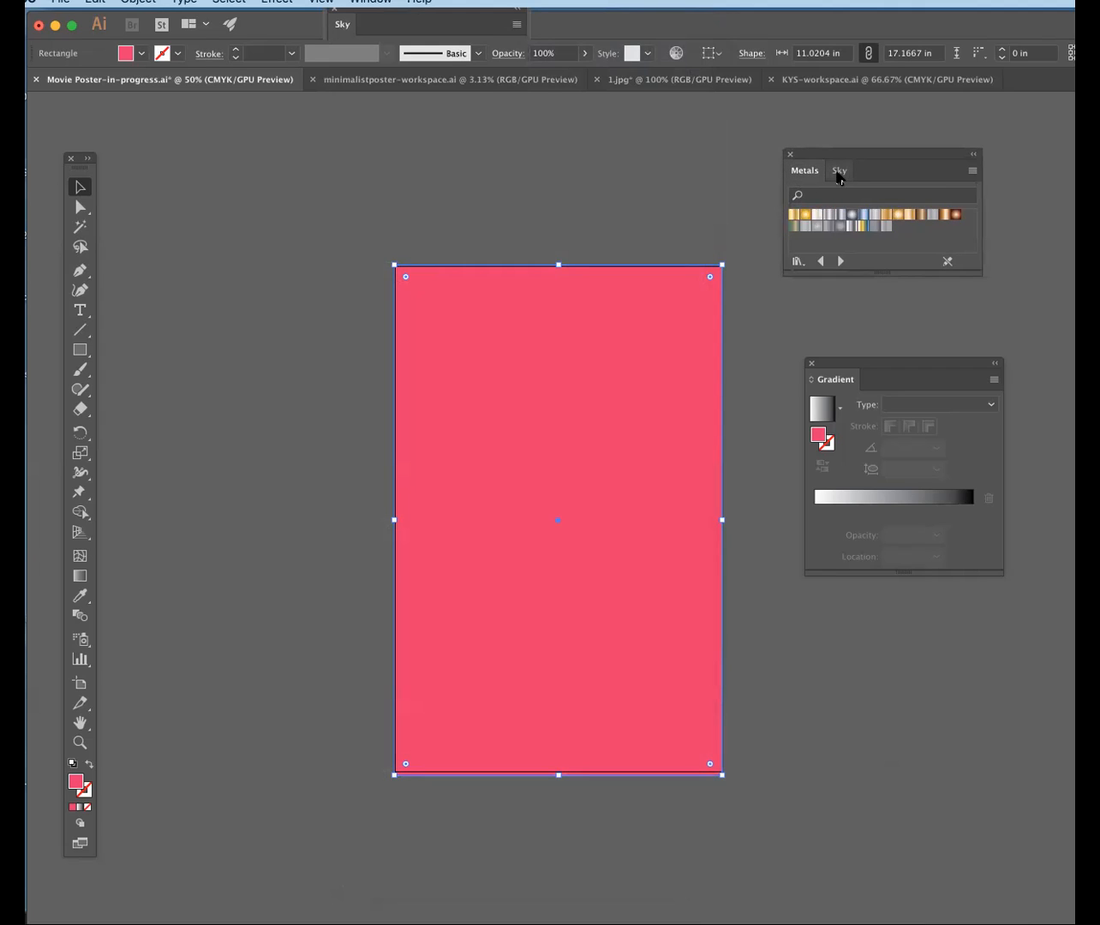
left_click(839, 173)
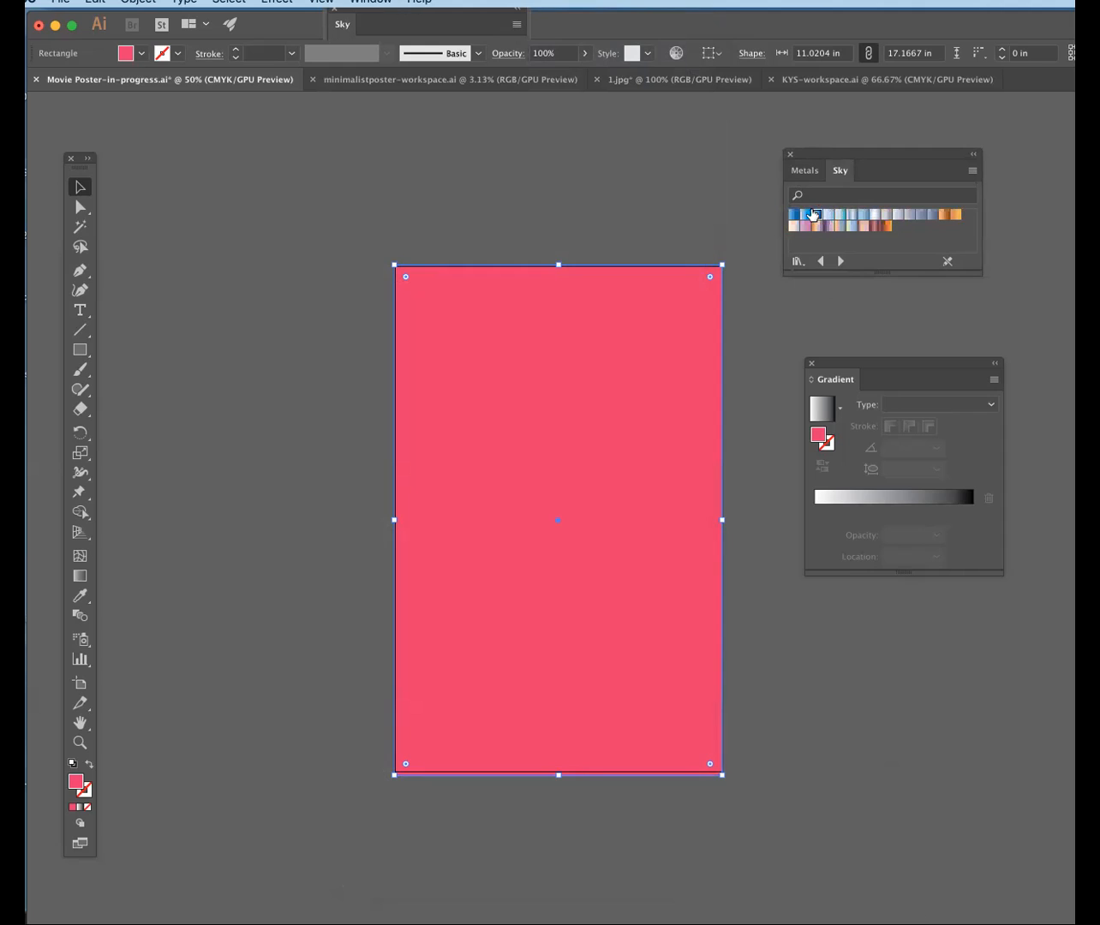
Try several Sky gradients on the rectangle and settle on the dark purple, lavender and peach one.
left_click(814, 215)
left_click(840, 214)
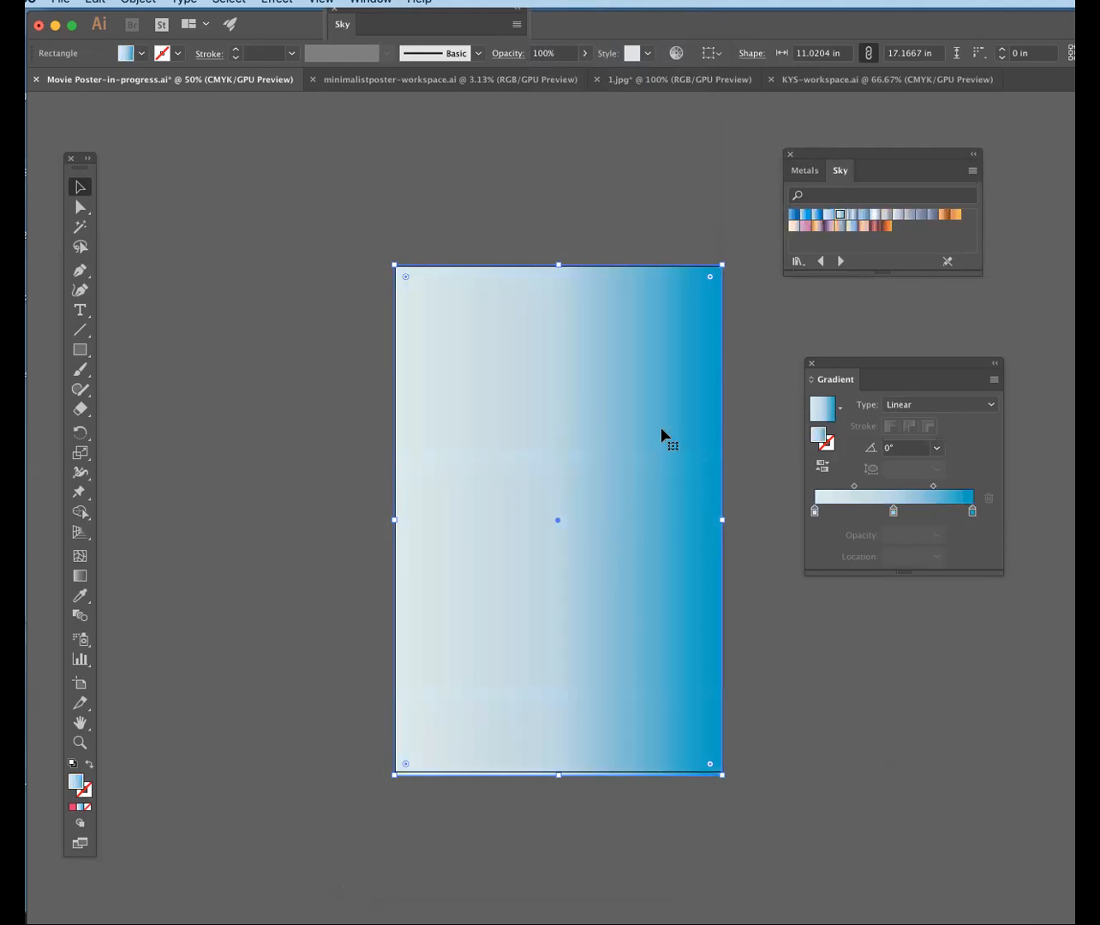
left_click(886, 214)
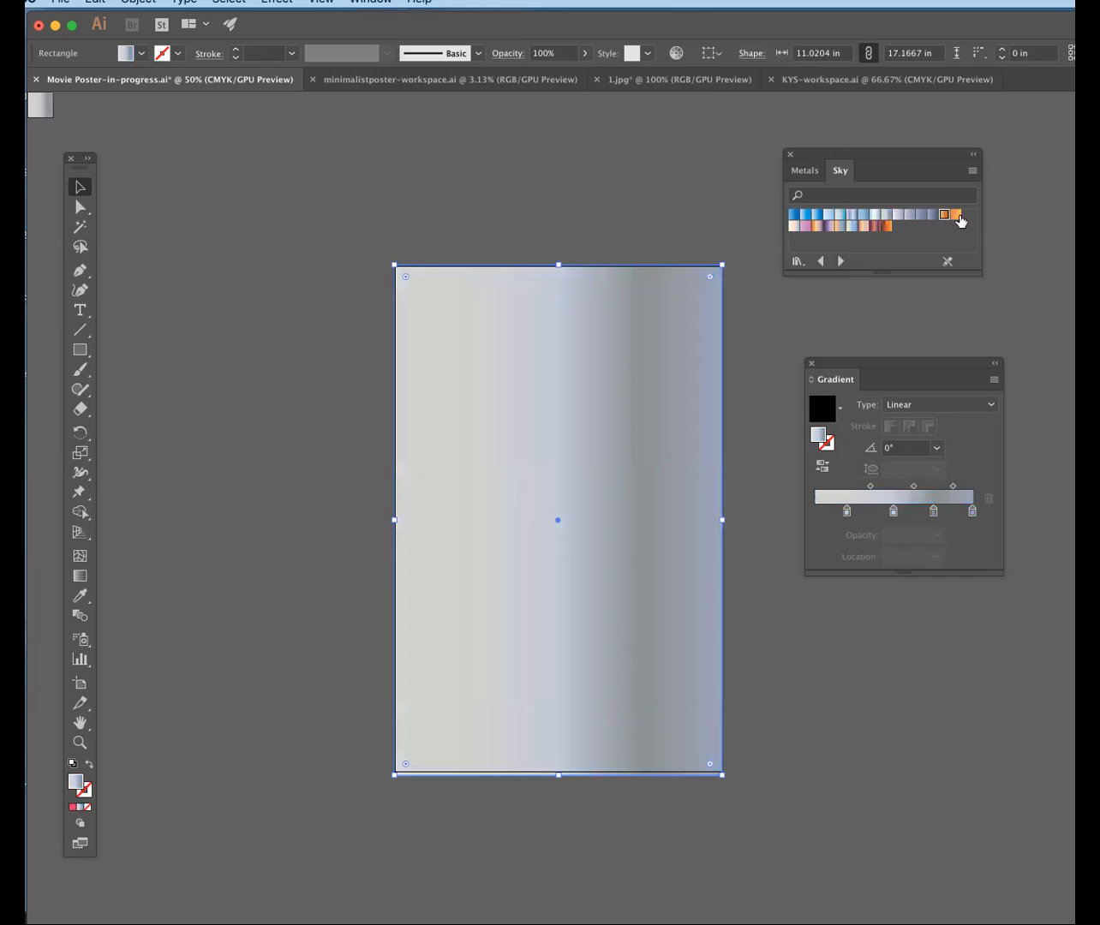
left_click(945, 214)
left_click(955, 214)
left_click(805, 227)
left_click(817, 226)
left_click(828, 226)
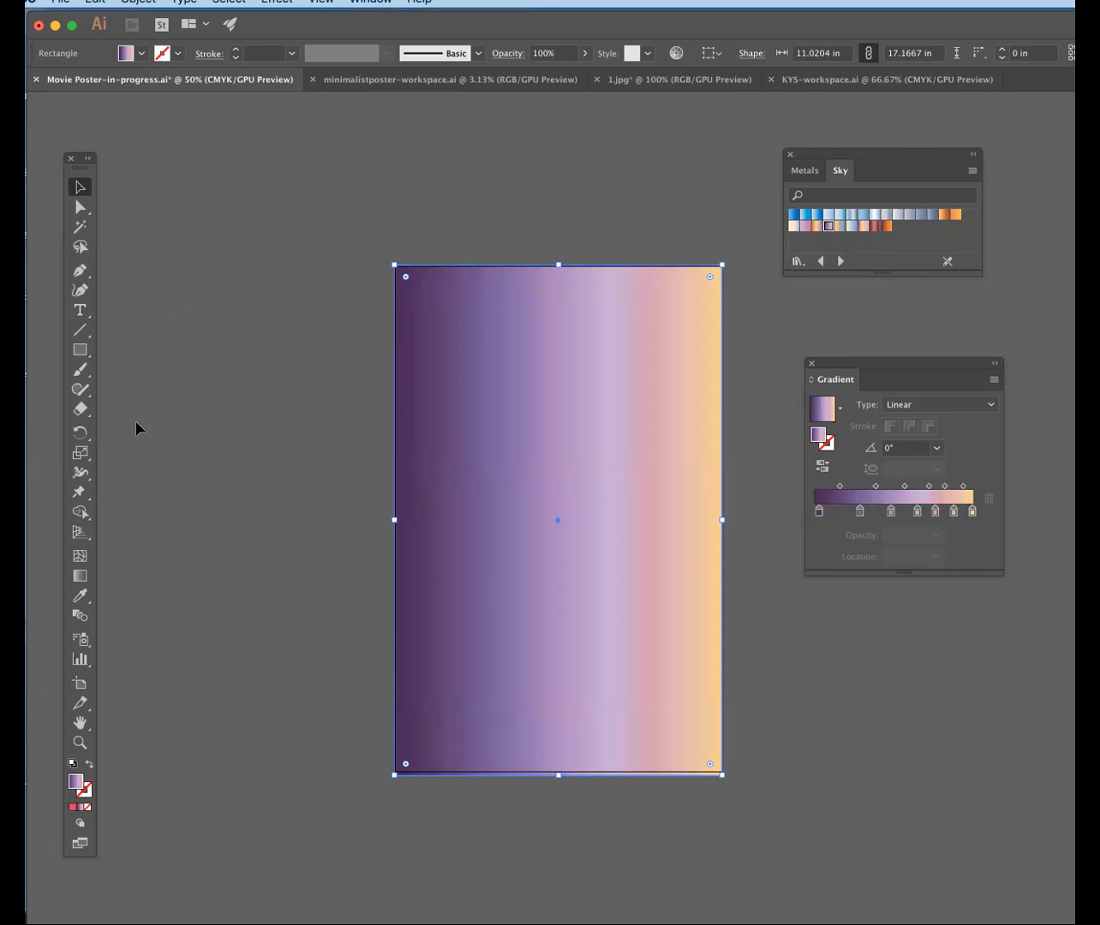
Use the Gradient tool to run the rectangle's gradient at -90°, dark purple at the top and peach at the bottom.
left_click(76, 577)
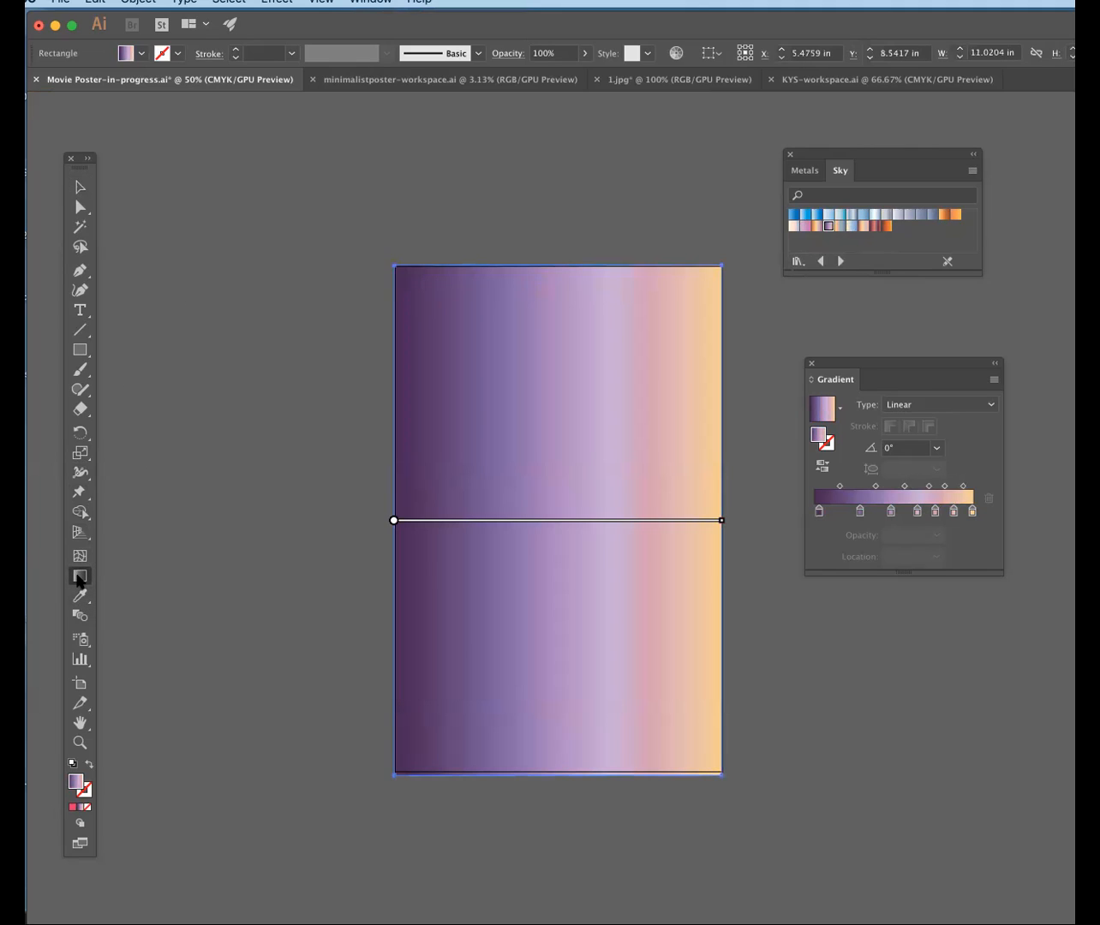
mouse_move(705, 527)
mouse_move(565, 236)
left_mouse_down()
mouse_move(575, 511)
mouse_move(542, 751)
mouse_move(562, 808)
mouse_move(597, 676)
mouse_move(616, 404)
mouse_move(602, 253)
left_mouse_up()
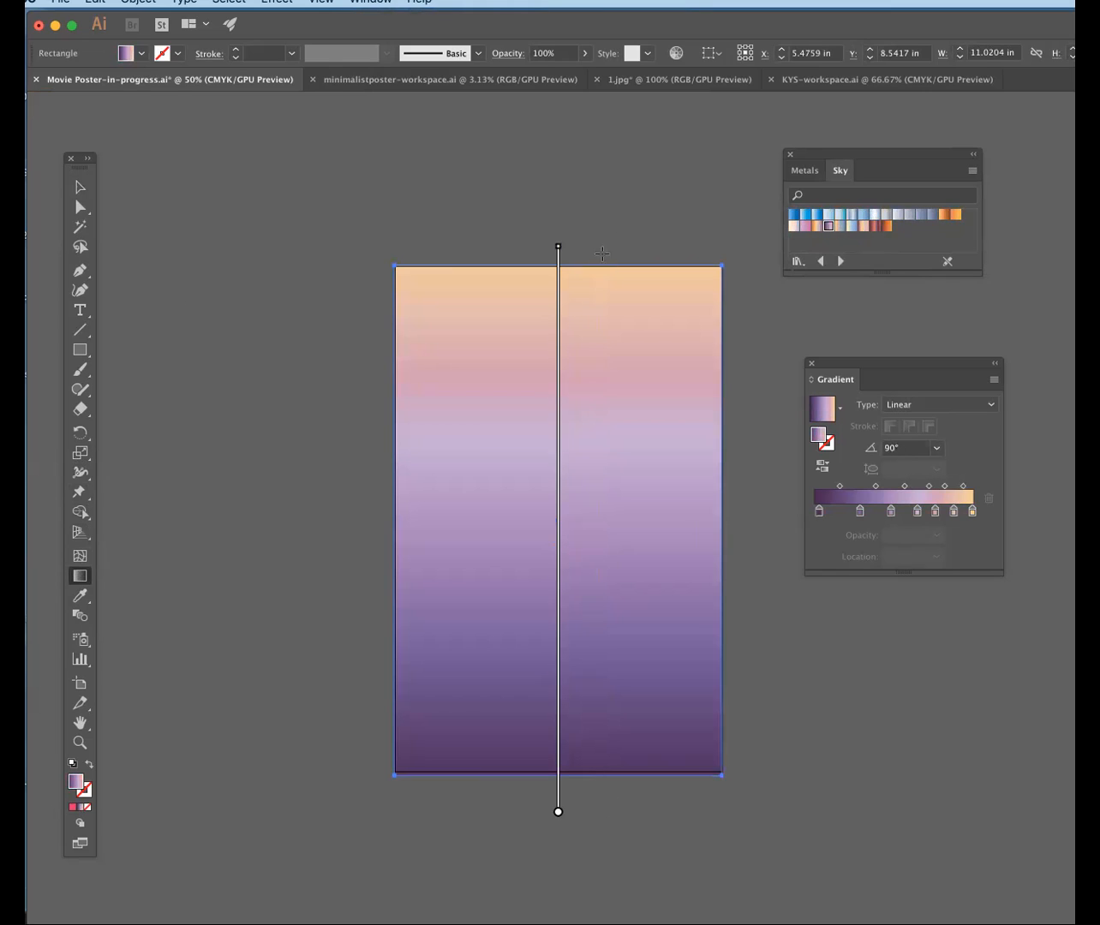
left_click_drag(732, 255, 375, 796)
left_click_drag(740, 801, 378, 245)
left_click_drag(370, 520, 732, 521)
left_click_drag(576, 247, 540, 818)
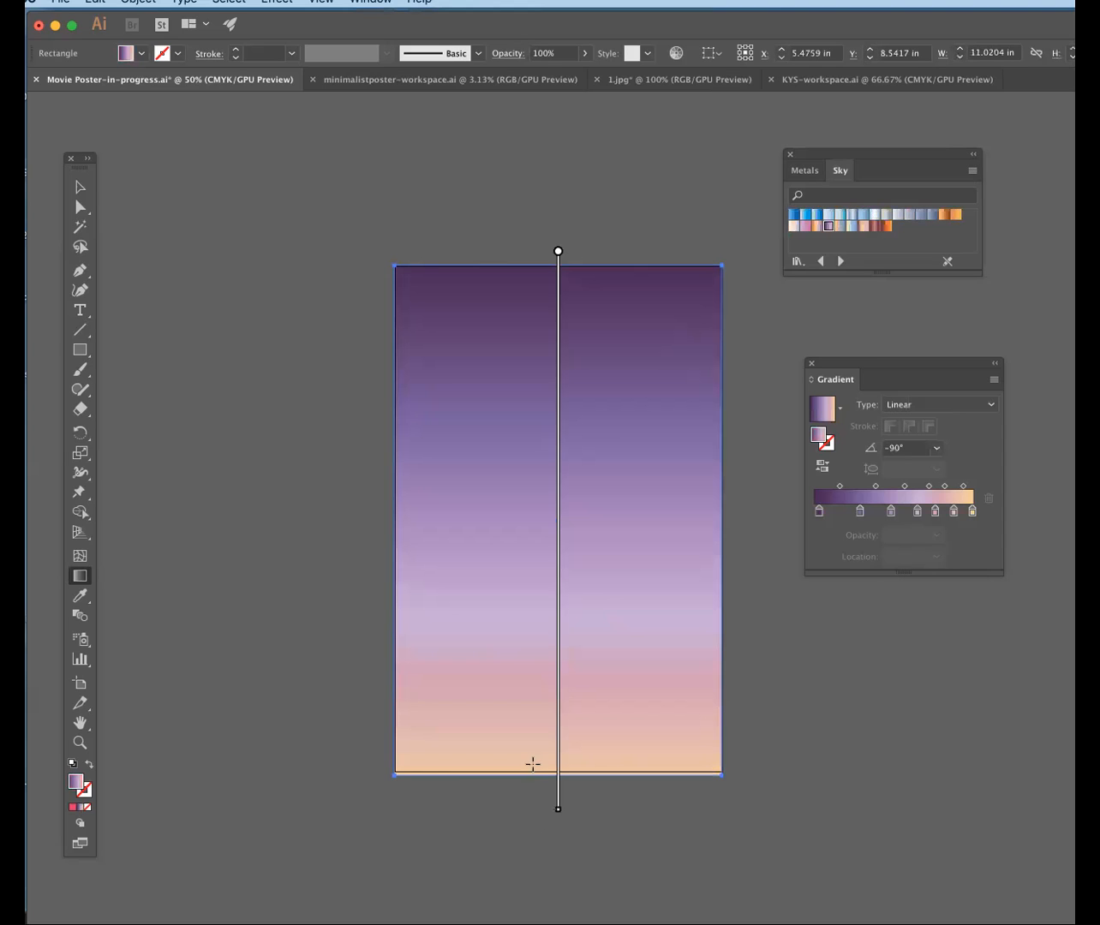
Remove the gradient's two peach end stops and shift the dark purple stop to 32.77%, moving the remaining stops toward the pink end.
left_click_drag(894, 360, 800, 332)
left_click(379, 4)
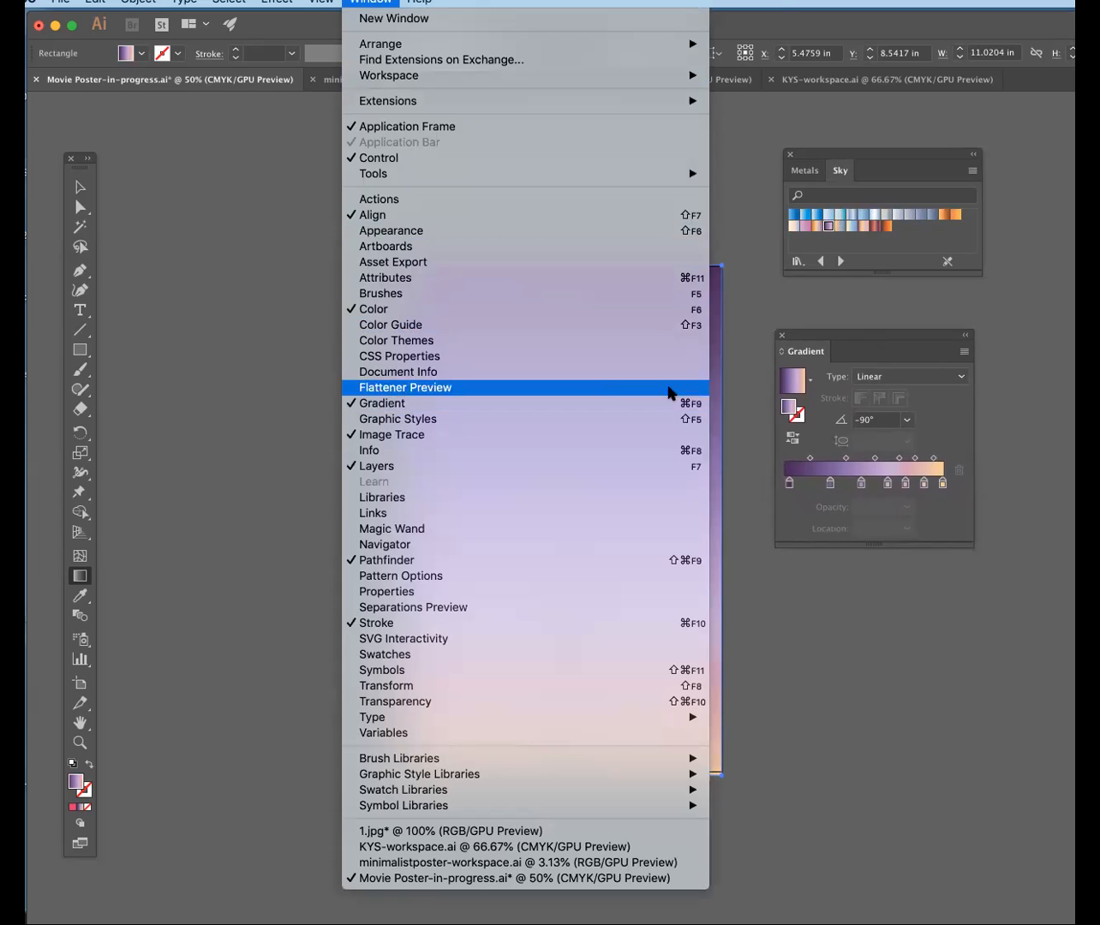
left_click(857, 337)
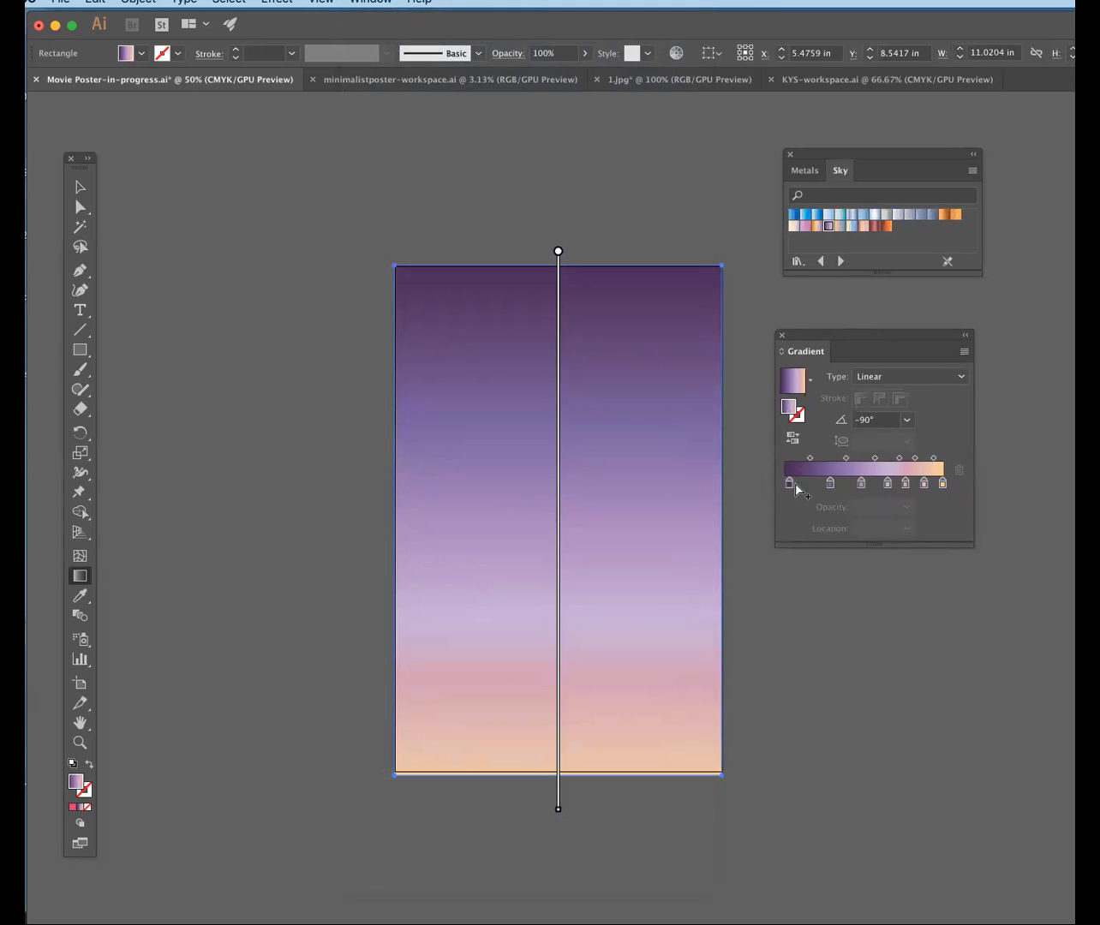
mouse_move(830, 483)
left_mouse_down()
mouse_move(840, 483)
mouse_move(808, 484)
mouse_move(845, 484)
left_mouse_up()
mouse_move(943, 484)
left_mouse_down()
mouse_move(943, 510)
mouse_move(925, 483)
mouse_move(935, 514)
mouse_move(932, 484)
left_mouse_up()
left_click_drag(888, 484, 837, 484)
left_click(862, 485)
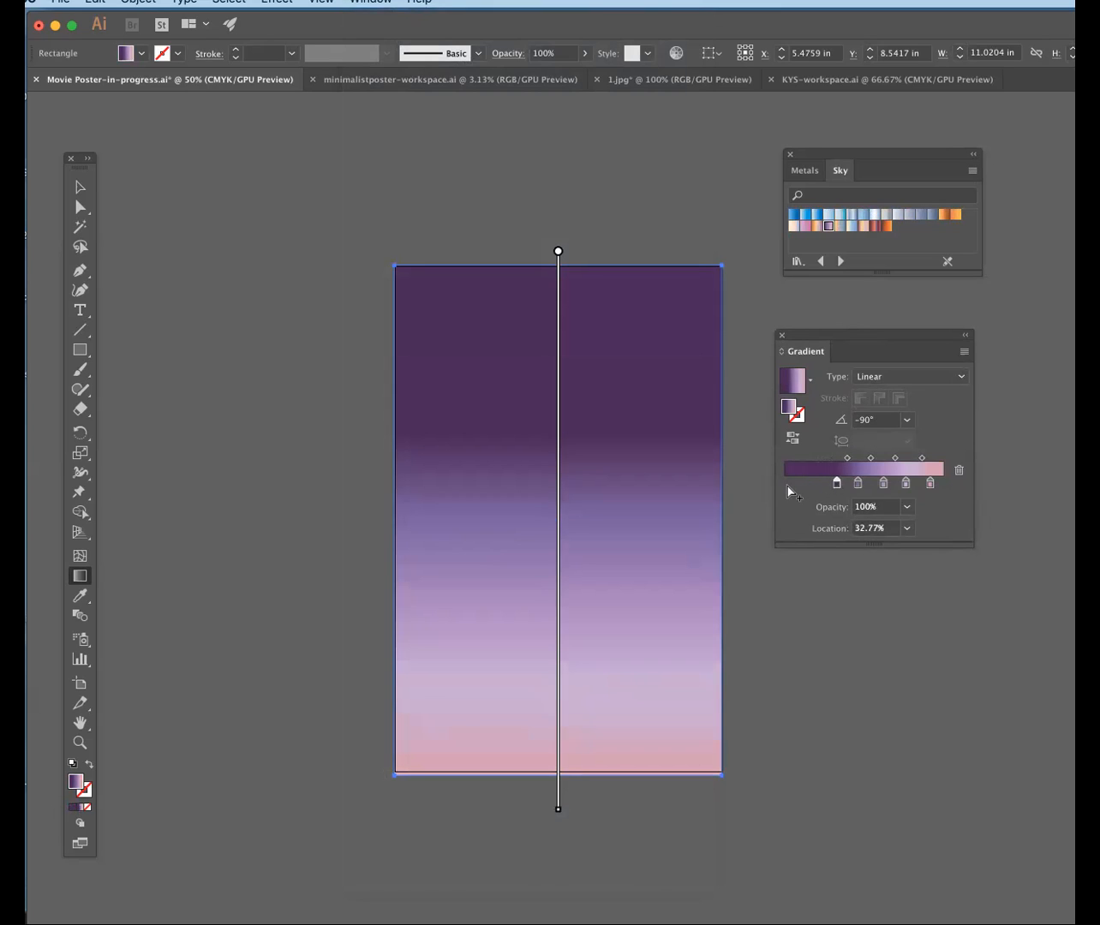
Add a gradient stop at the dark end and colour it deep navy: C 85.88, M 86.27, Y 49.8, K 69.41.
left_click(787, 484)
double_click(787, 482)
left_click_drag(875, 549, 850, 593)
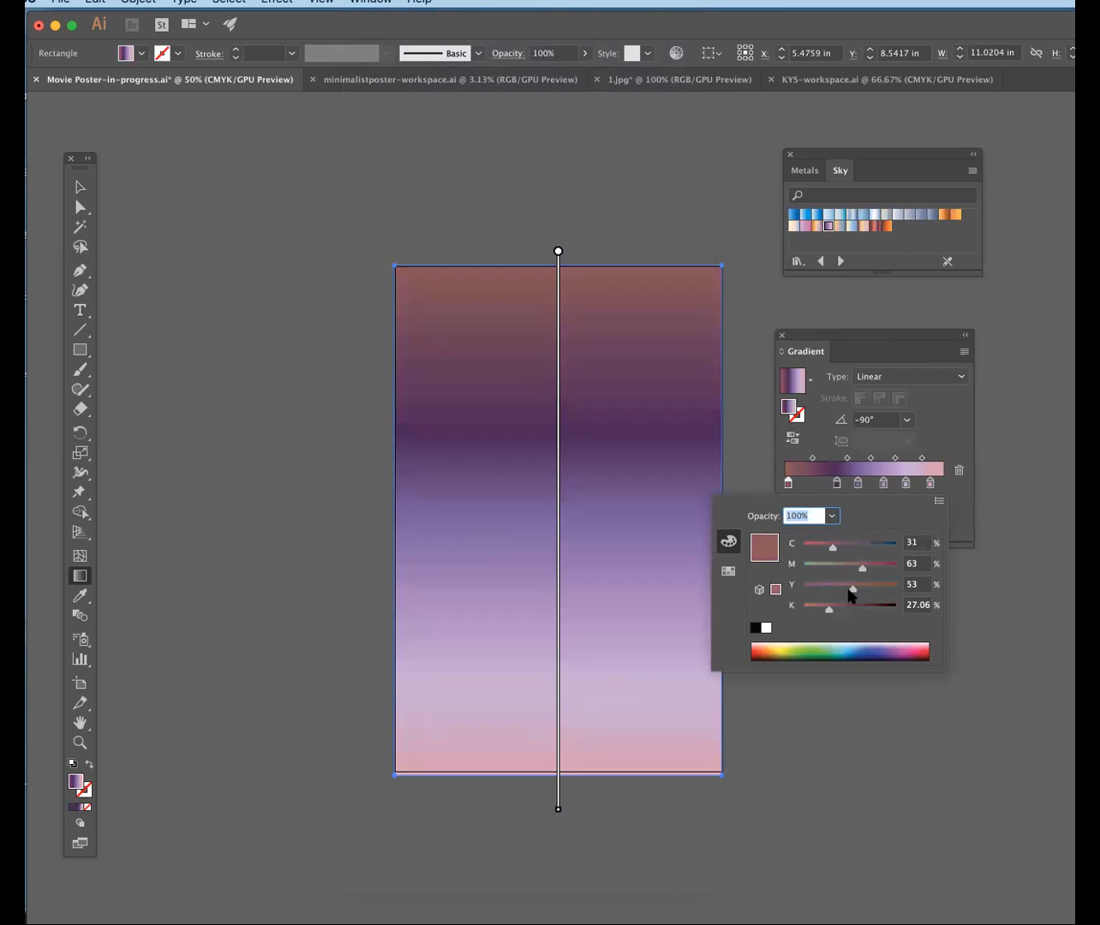
left_click(803, 644)
left_click(851, 640)
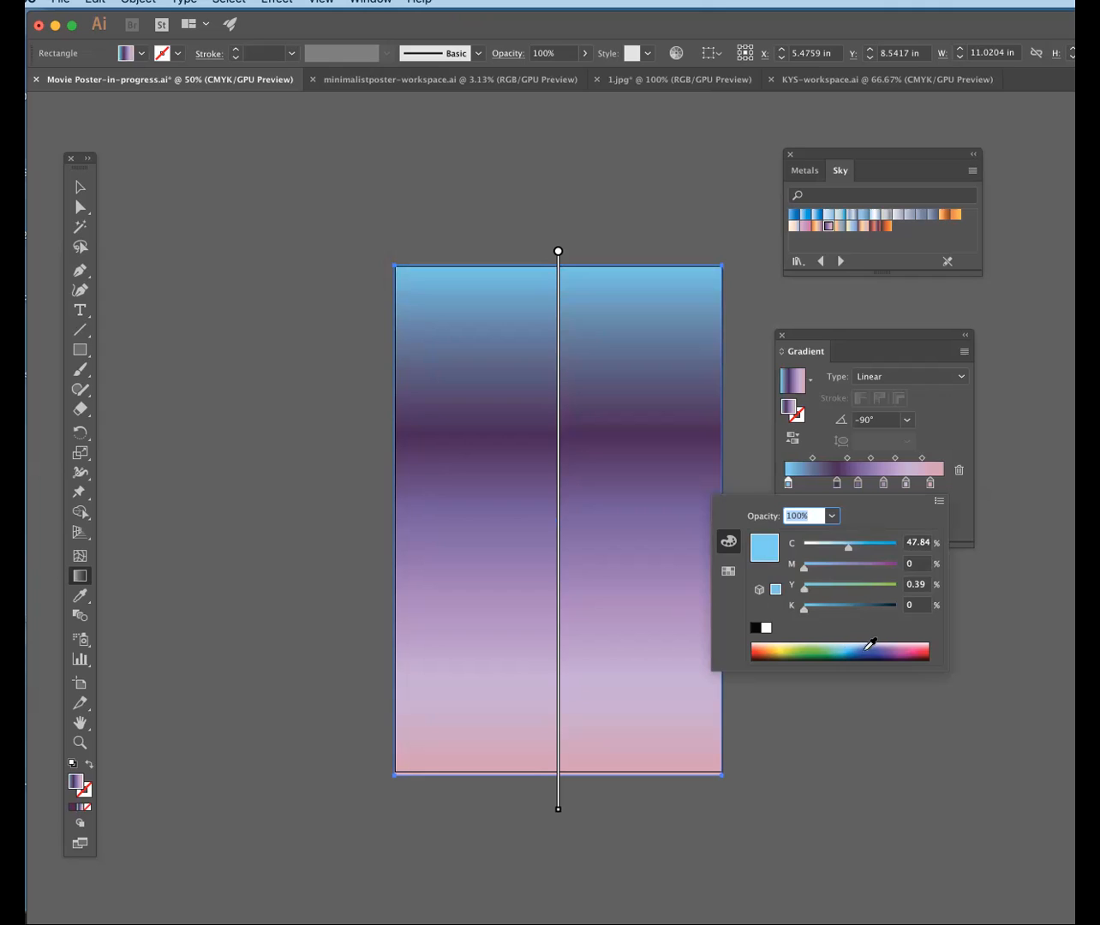
left_click(870, 644)
left_click(887, 645)
left_click(886, 657)
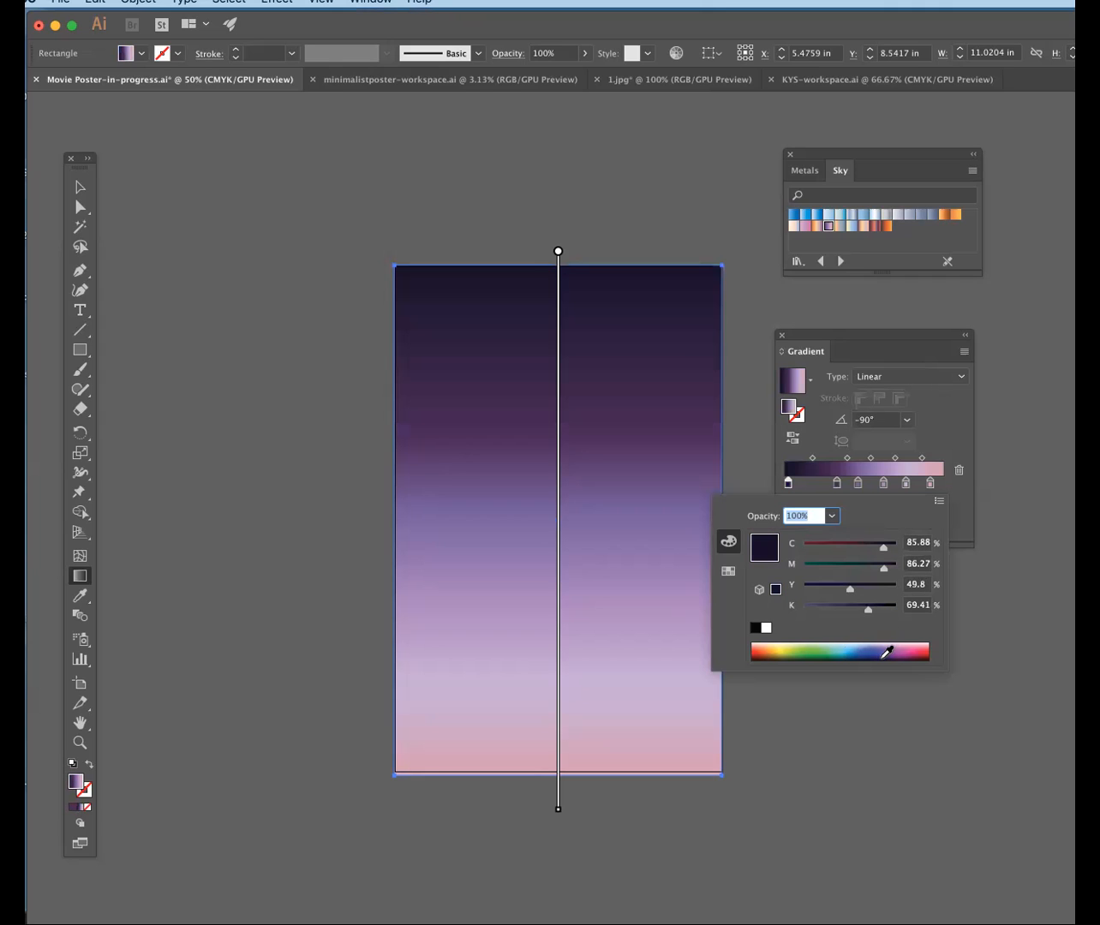
Shift the gradient stops so the pink one sits at 97.43%, and redraw the vertical gradient slightly beyond both rectangle edges.
left_click_drag(788, 484, 939, 485)
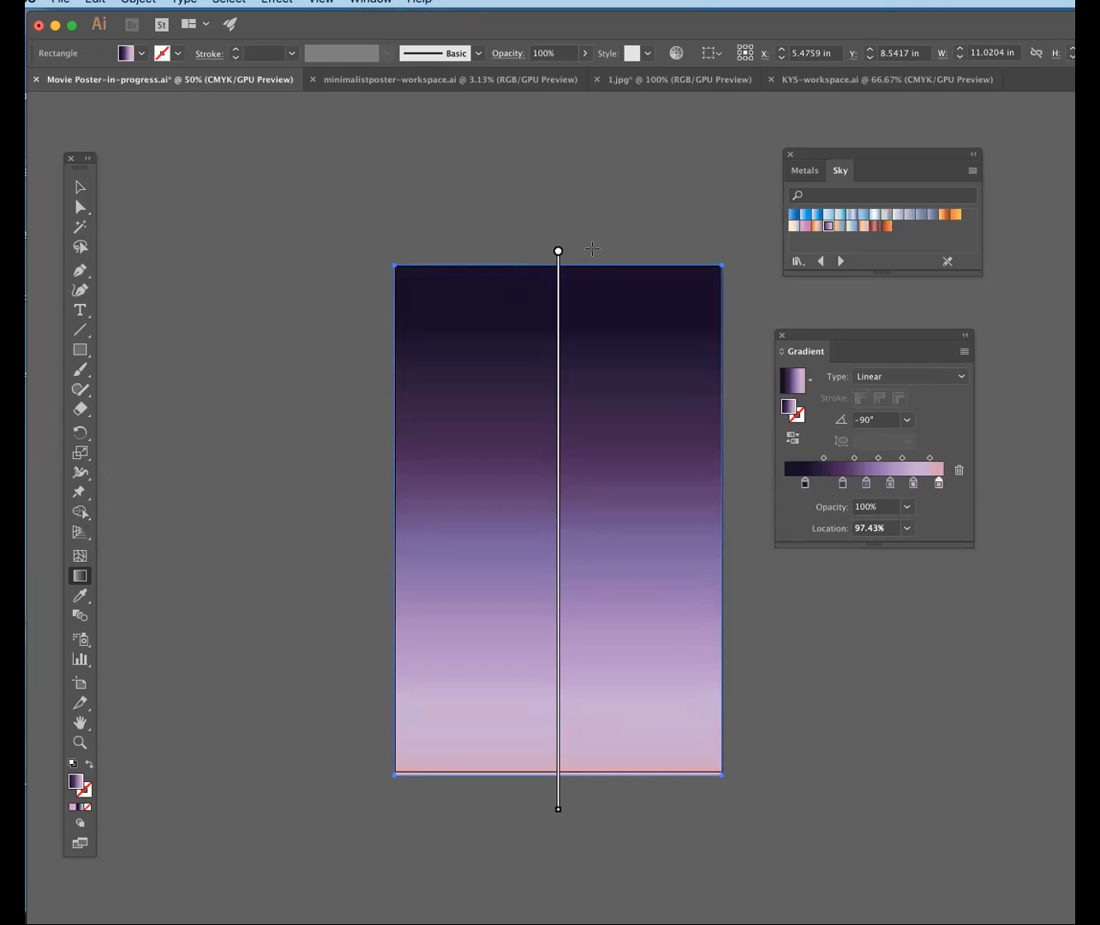
left_click_drag(559, 242, 558, 821)
mouse_move(651, 785)
left_mouse_down()
mouse_move(638, 387)
mouse_move(605, 300)
left_mouse_up()
left_click_drag(657, 238, 604, 814)
left_click_drag(876, 338, 884, 321)
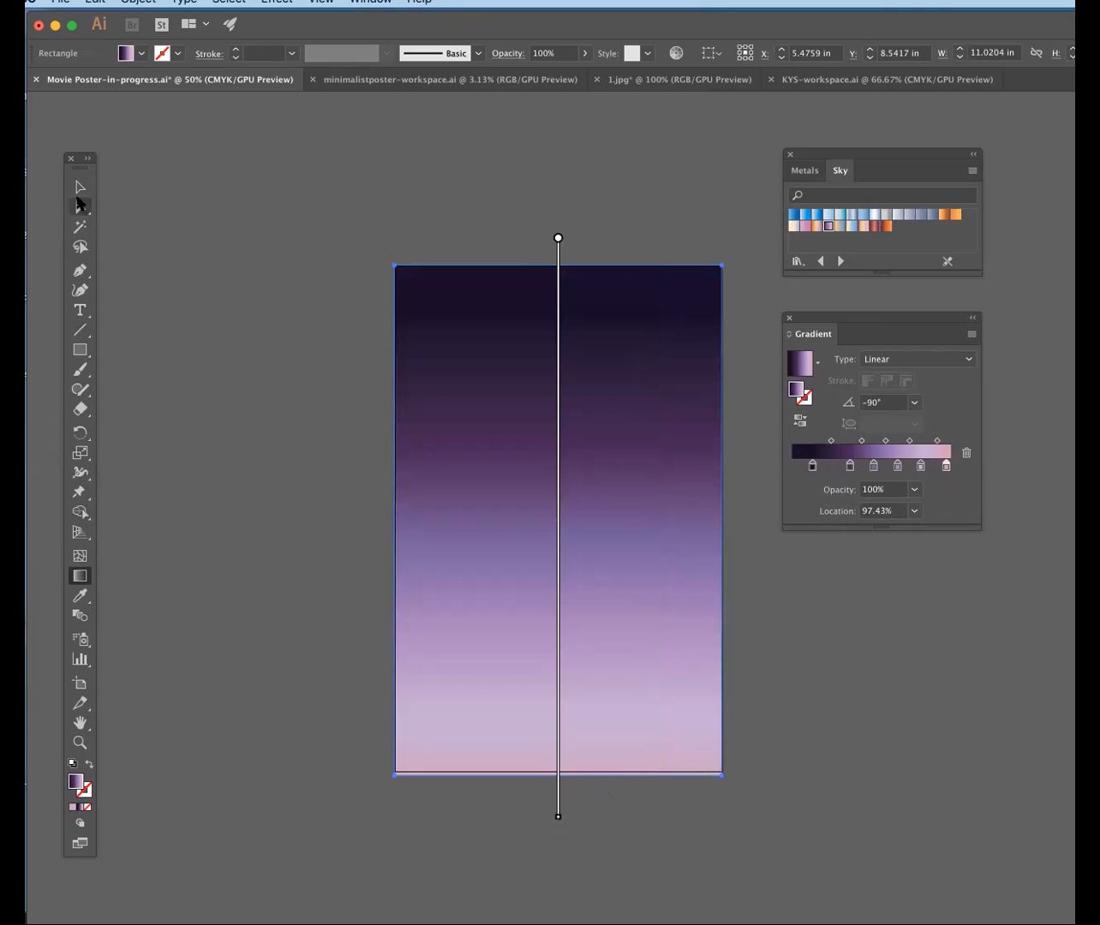
Add the title text HEARTBREAKERS above the artboard and enlarge it to about 44.67 pt.
left_click(80, 186)
left_click(224, 250)
left_click(79, 310)
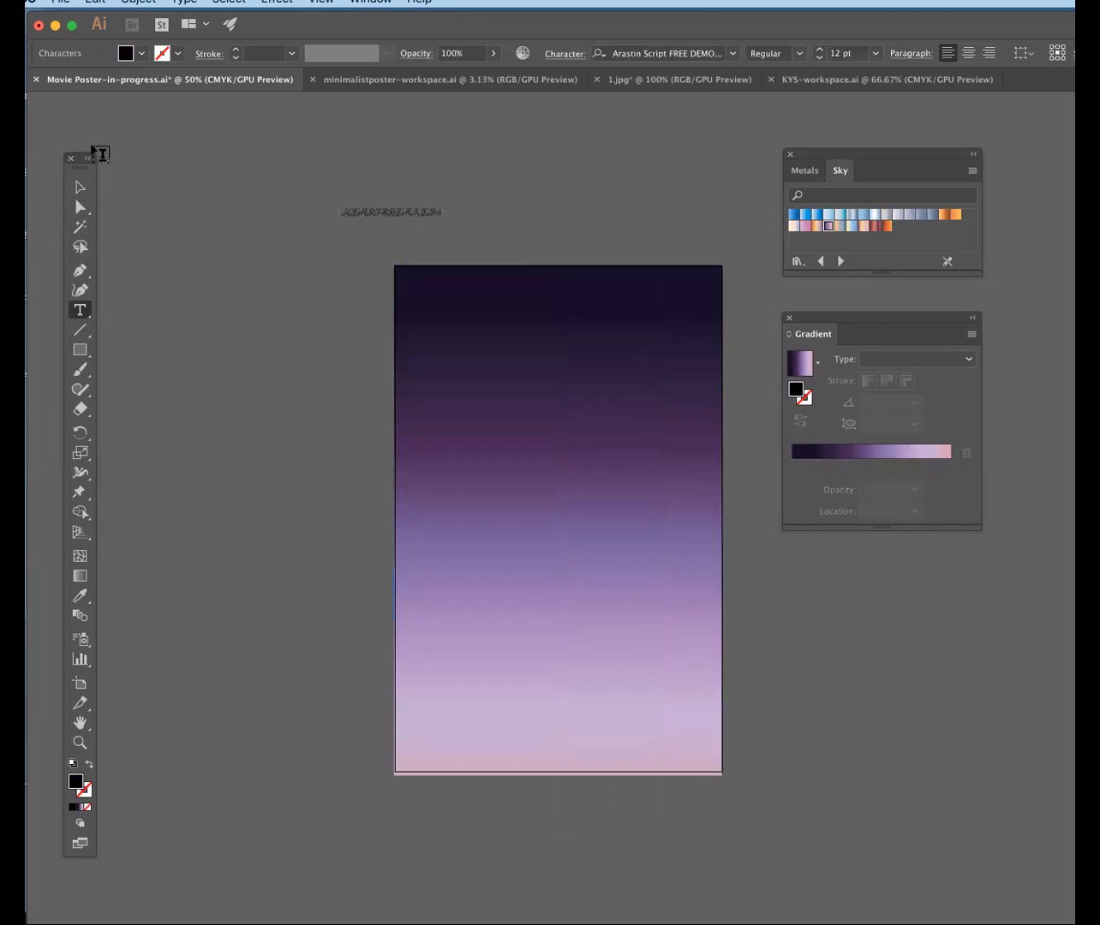
left_click(79, 188)
left_click_drag(442, 219, 722, 255)
left_click_drag(538, 236, 492, 255)
Set the title's font to LEMON MILK Bold.
left_click(671, 54)
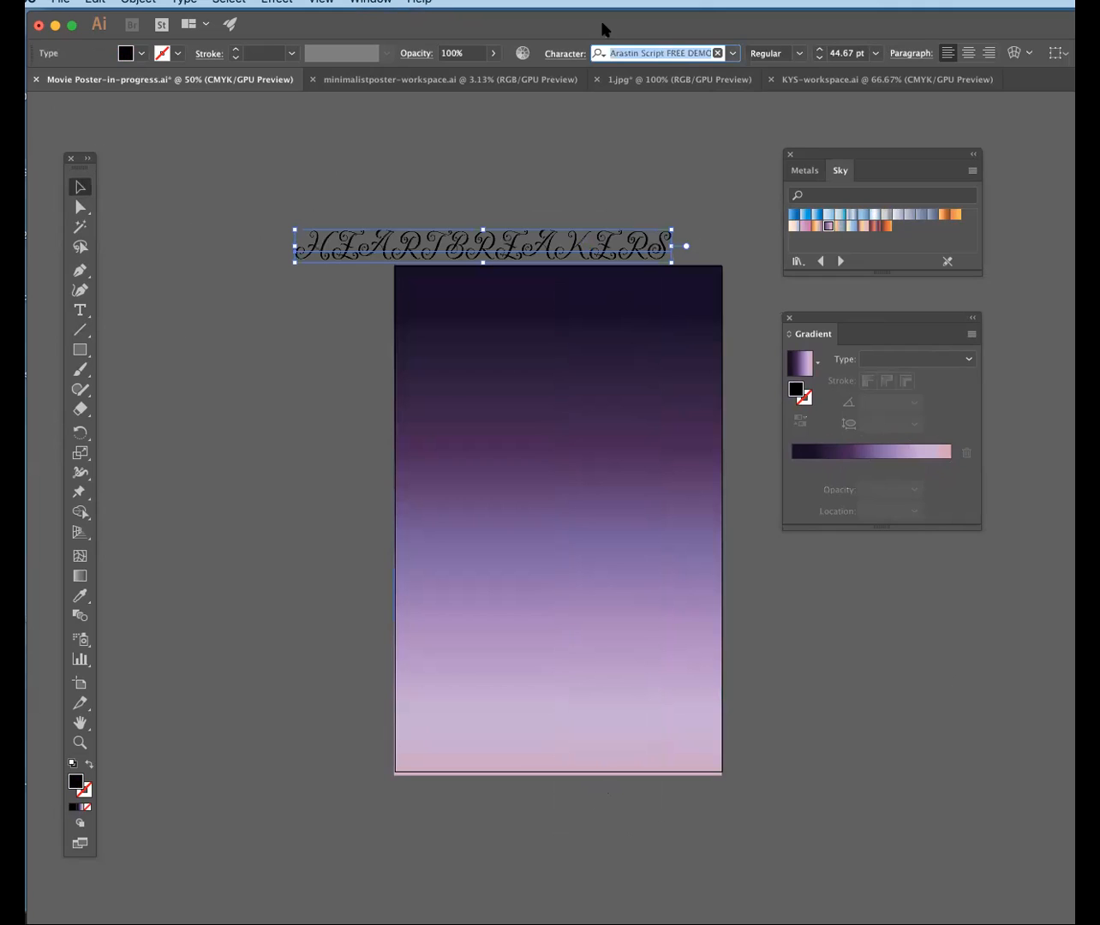
type("lemo")
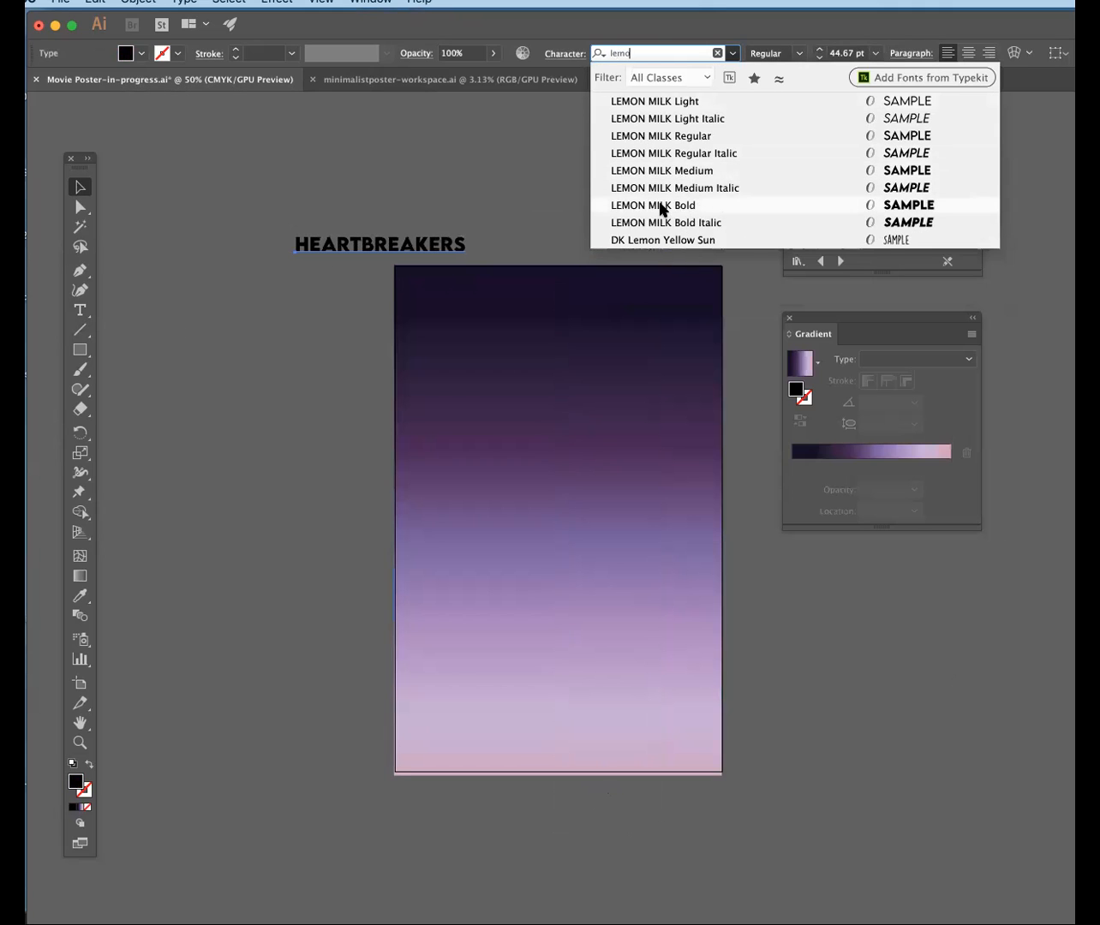
left_click(662, 206)
Enlarge the title to about 118.28 pt and split it into separate HEART and BREAKERS text objects on the poster.
left_click_drag(348, 253, 751, 576)
key("t")
key("super+x")
left_click(80, 186)
left_click(606, 409)
key("super+v")
left_click_drag(827, 598, 338, 614)
Stack HEART directly above BREAKERS on the poster's lower half with their left edges aligned.
left_click_drag(580, 541, 576, 528)
left_click_drag(476, 561, 564, 567)
left_click_drag(690, 539, 698, 531)
left_click(742, 624)
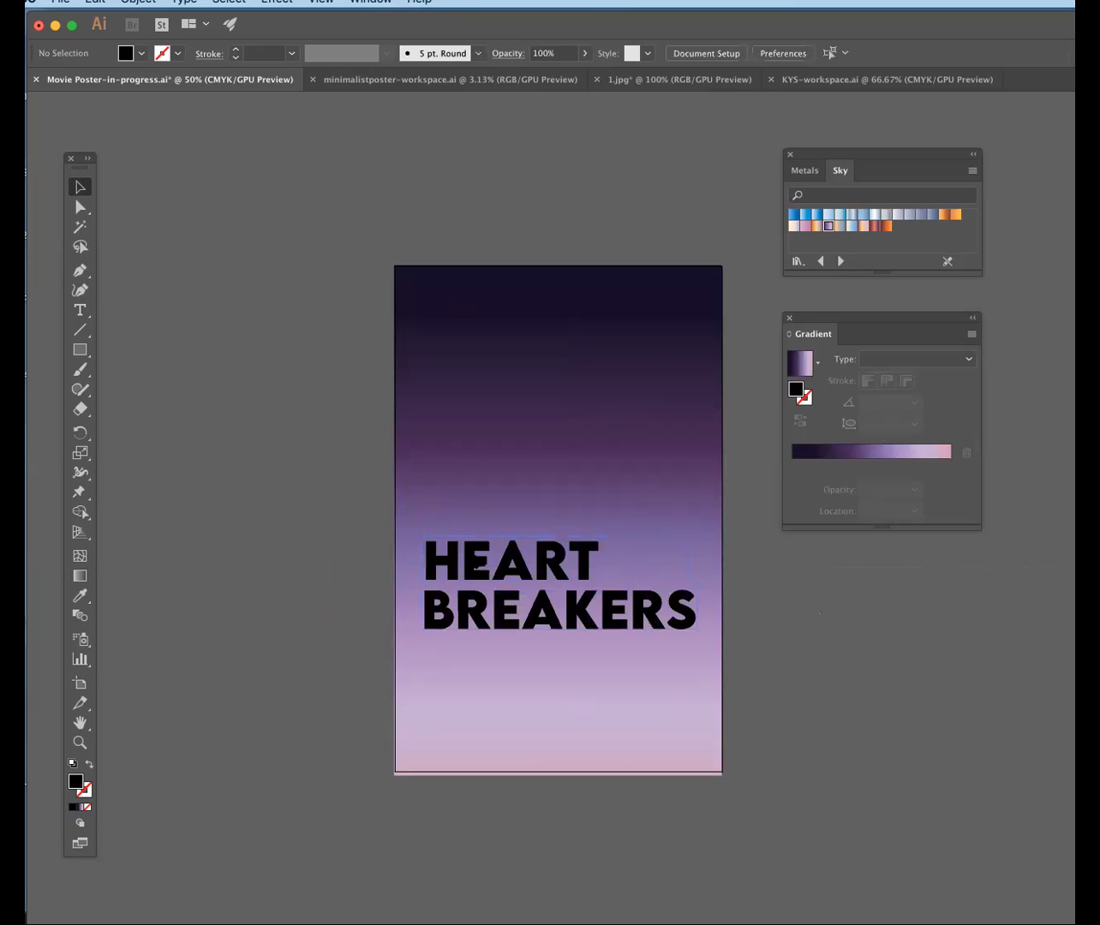
left_click(492, 565)
Duplicate both title lines and place the copy beside the artboard's lower right edge.
left_click(493, 632)
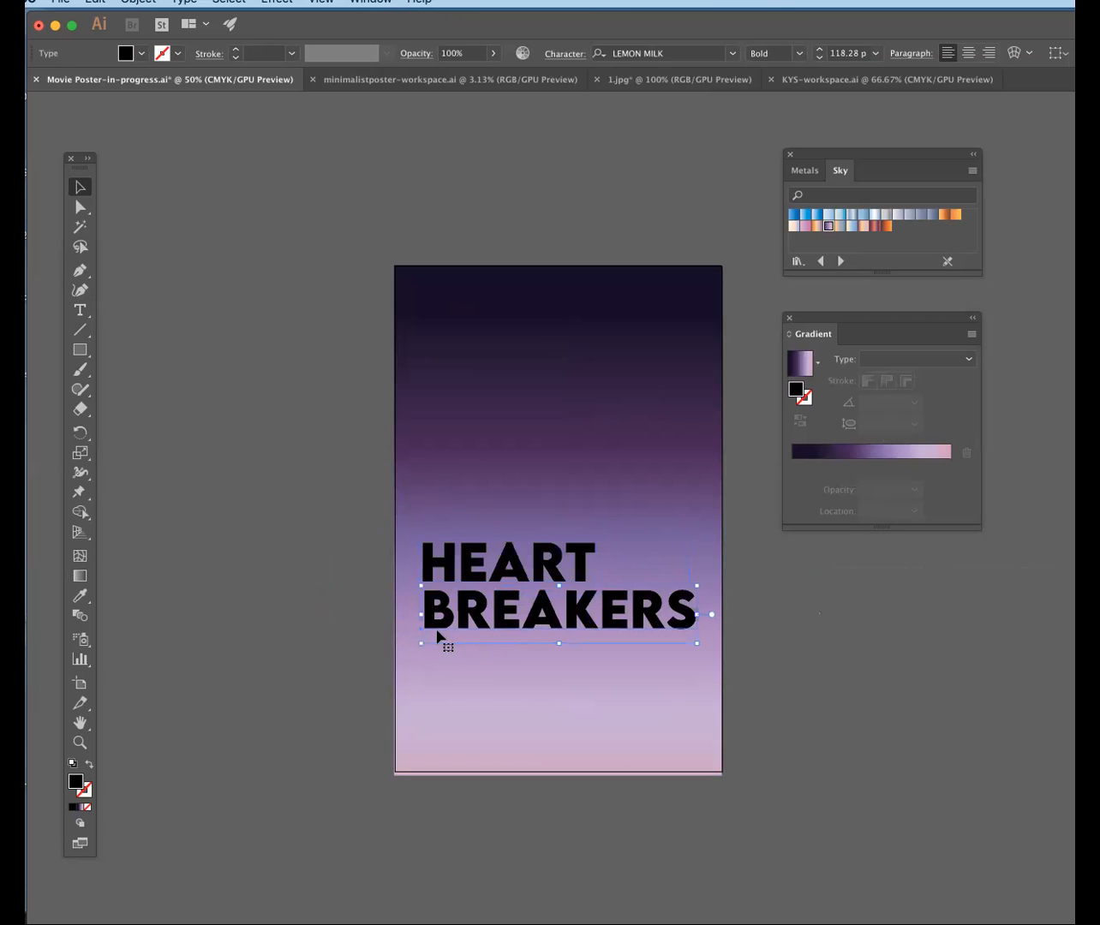
left_click(525, 574, "shift")
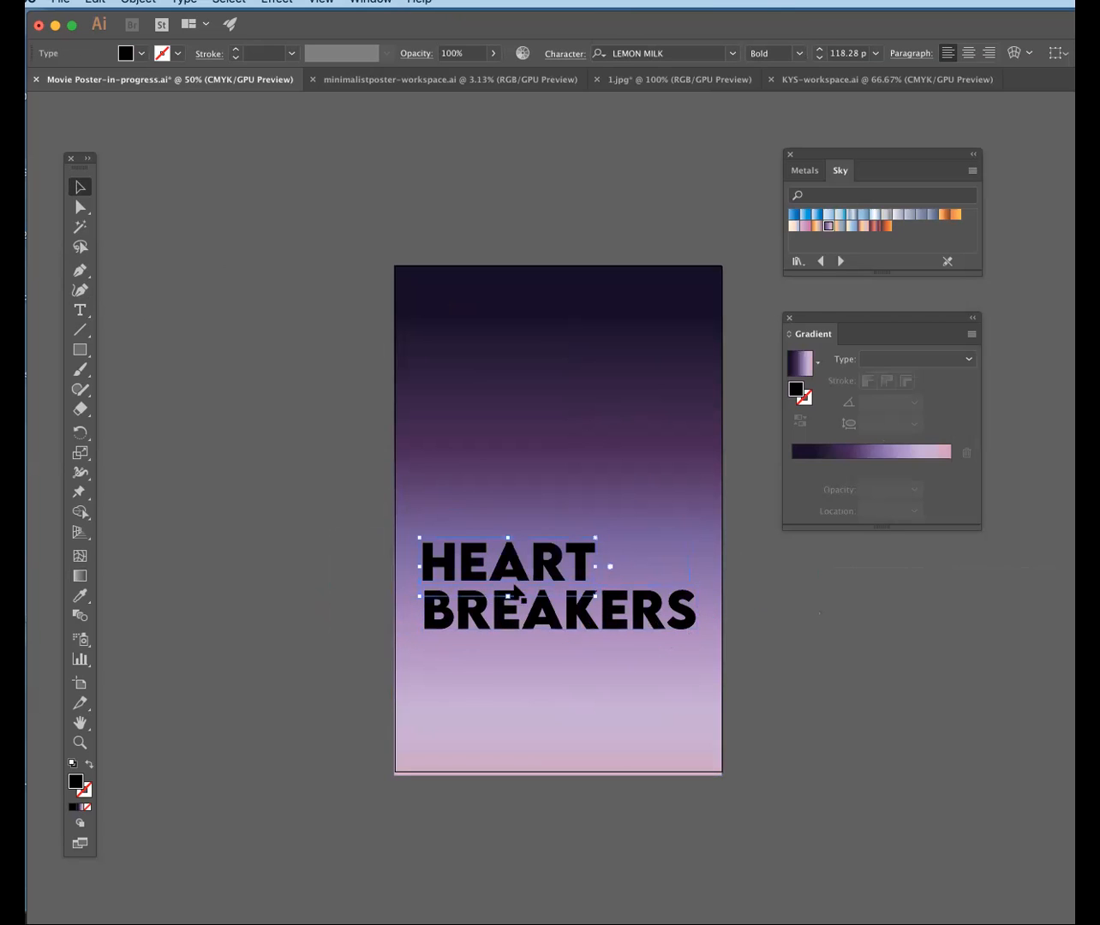
key("super+v")
left_click_drag(869, 598, 824, 664)
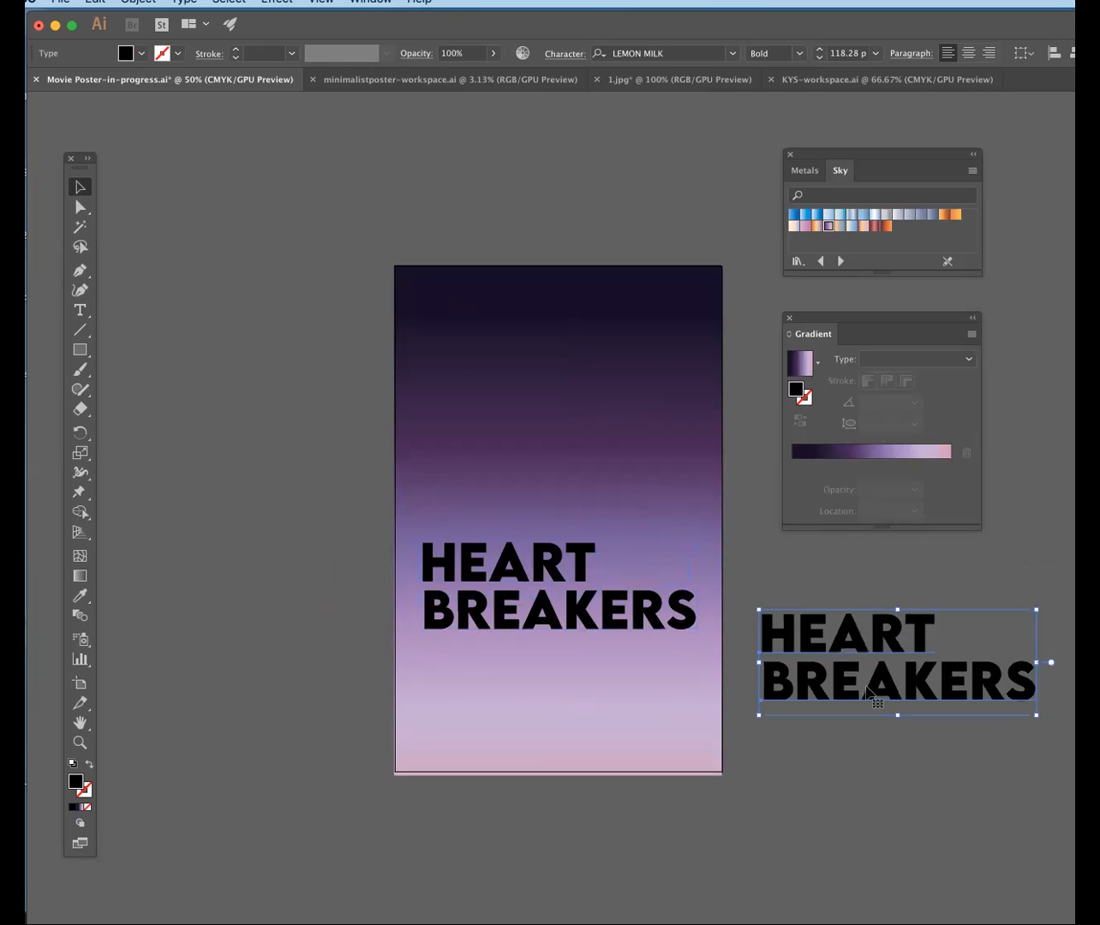
left_click(505, 563)
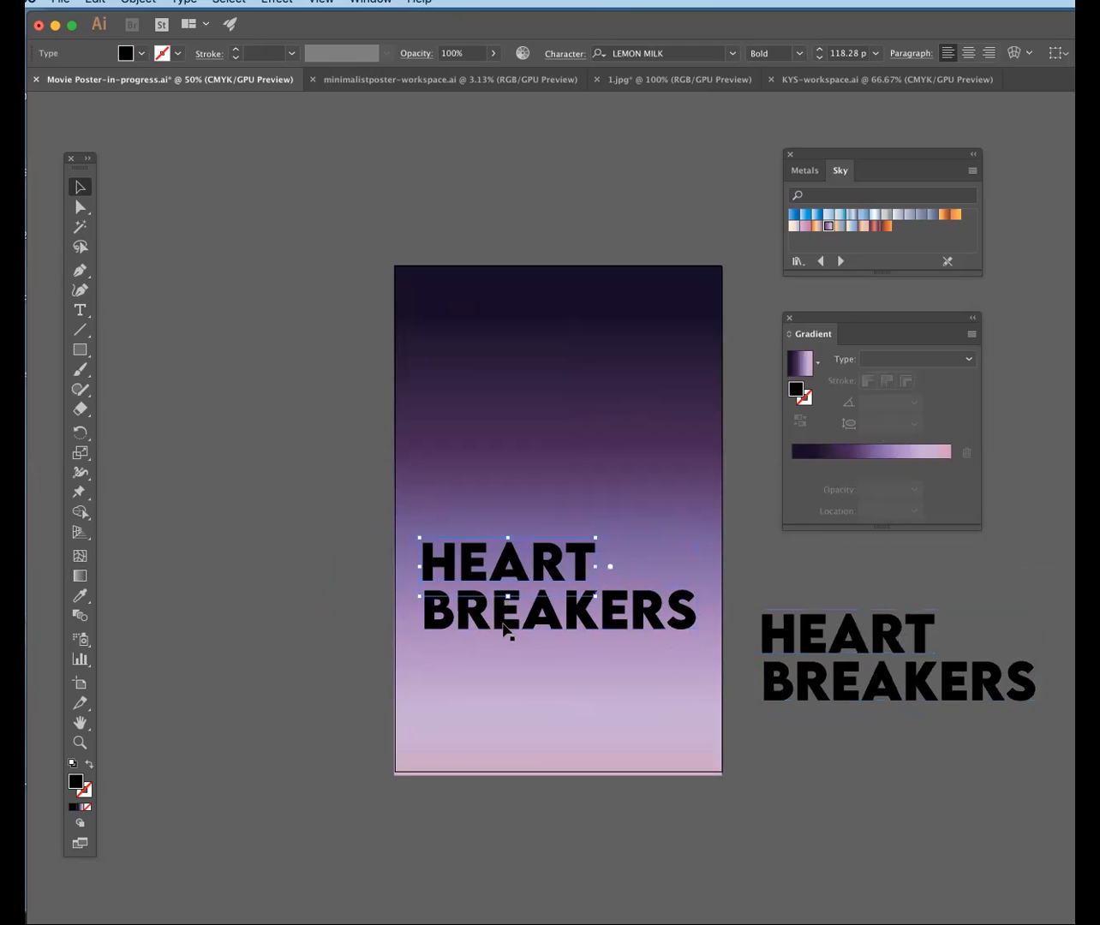
key("shift+super+a")
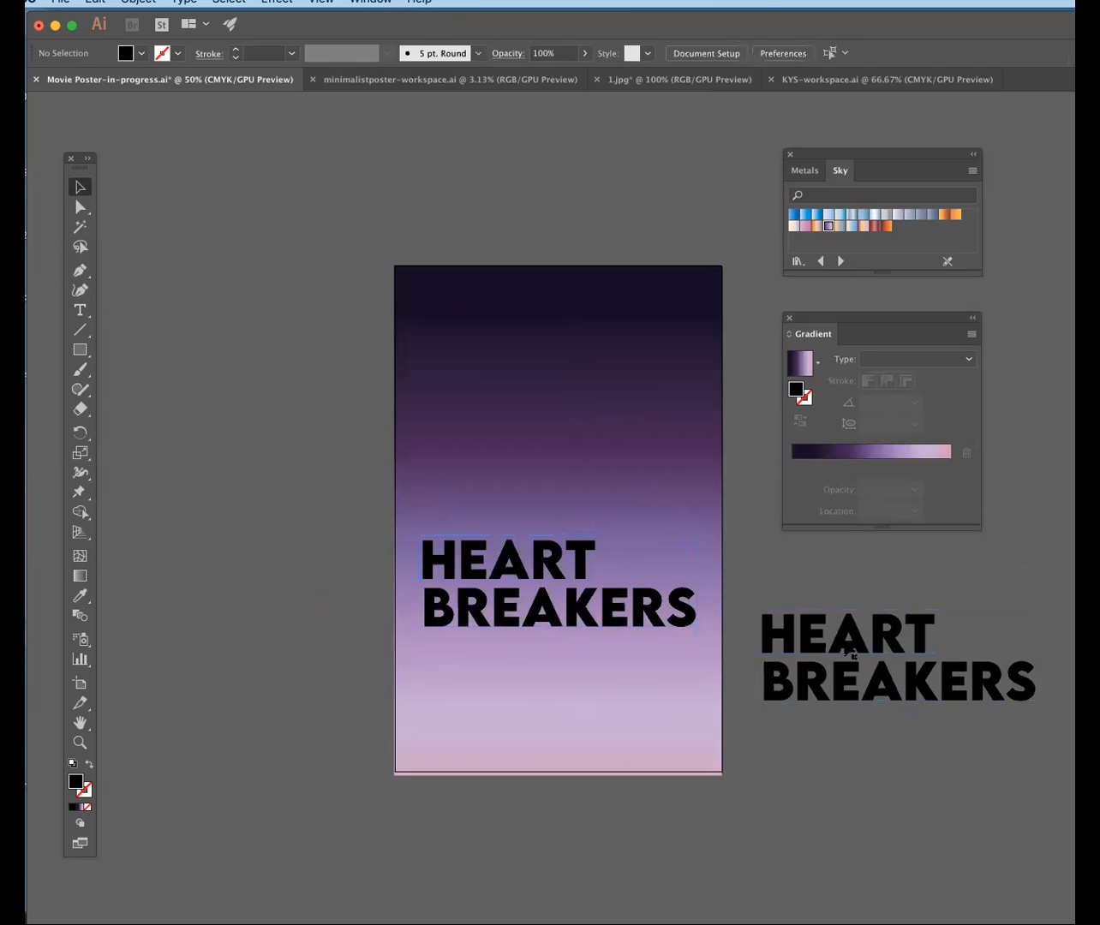
left_click(848, 652)
left_click(855, 639, "shift")
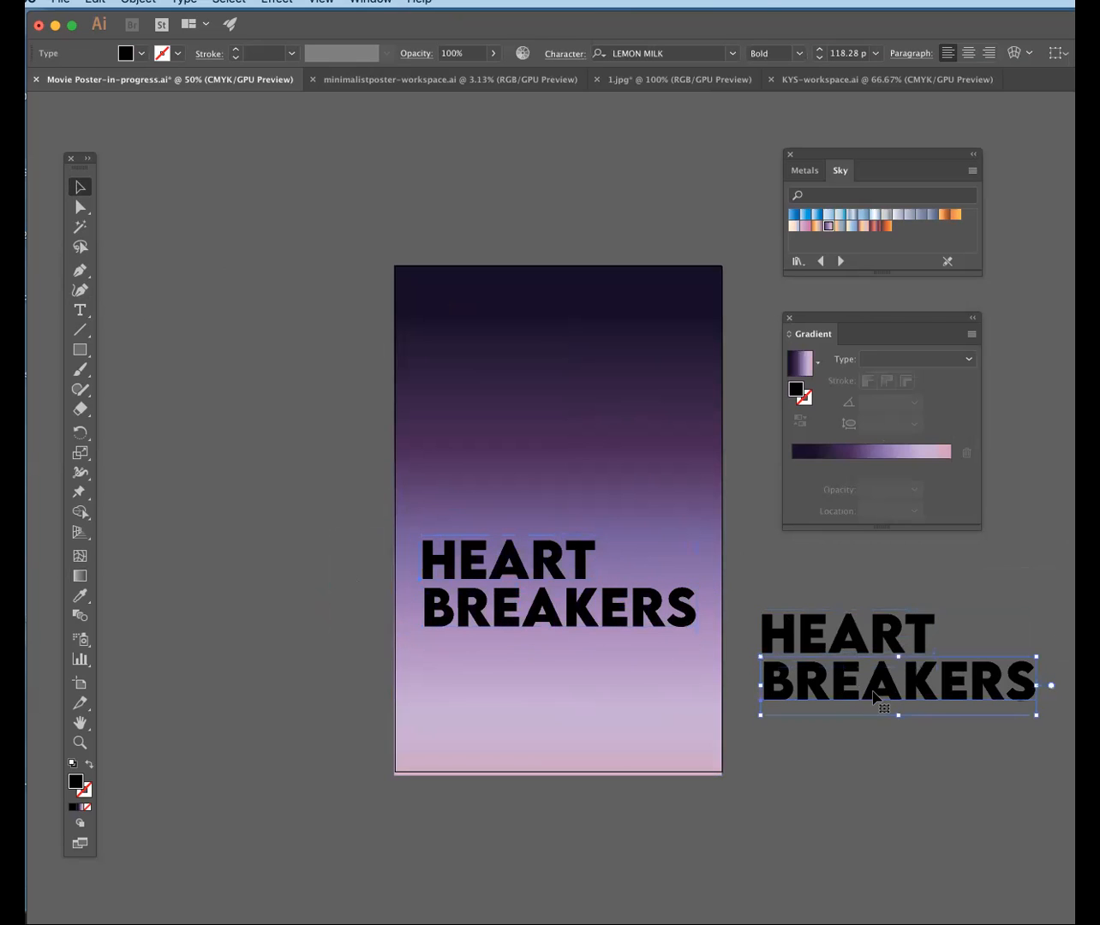
left_click(862, 637)
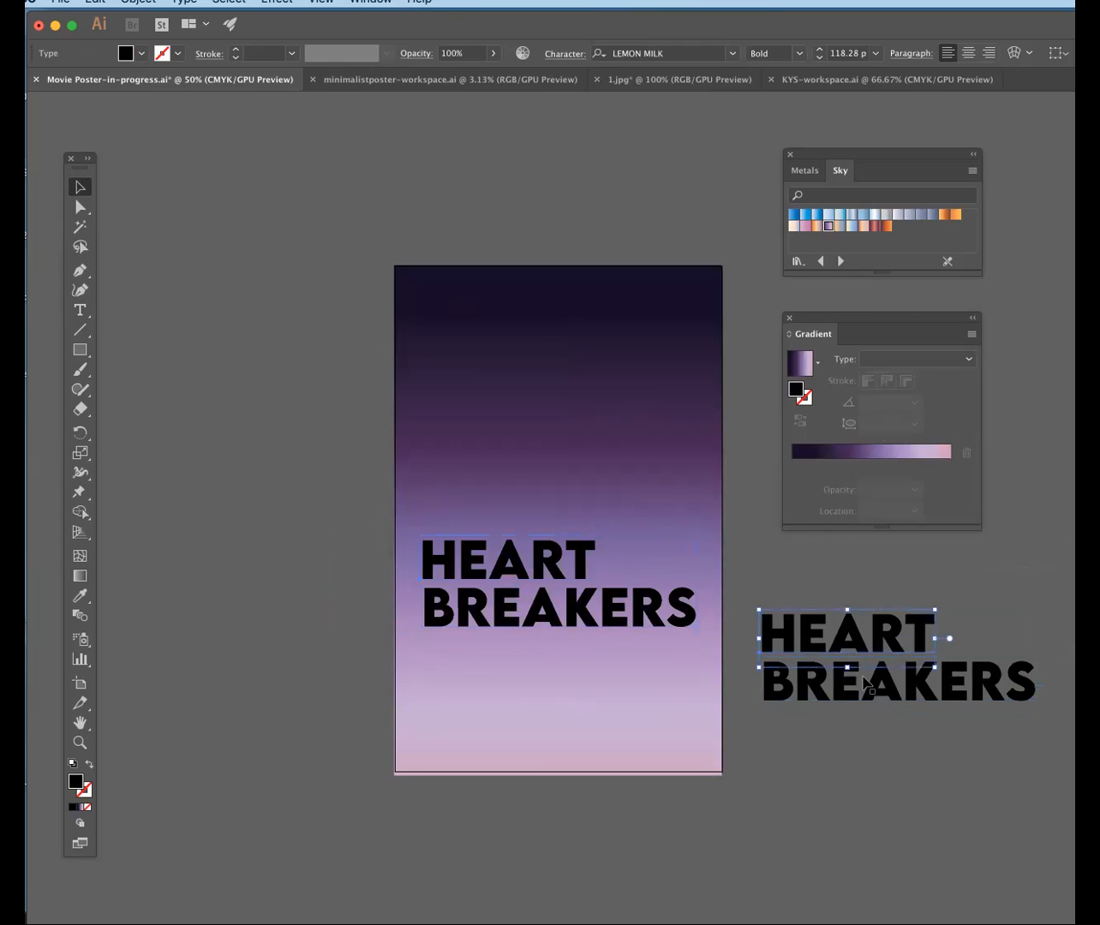
Convert both title lines on the poster to outlines and move them to the dark upper half of the poster.
left_click(470, 564)
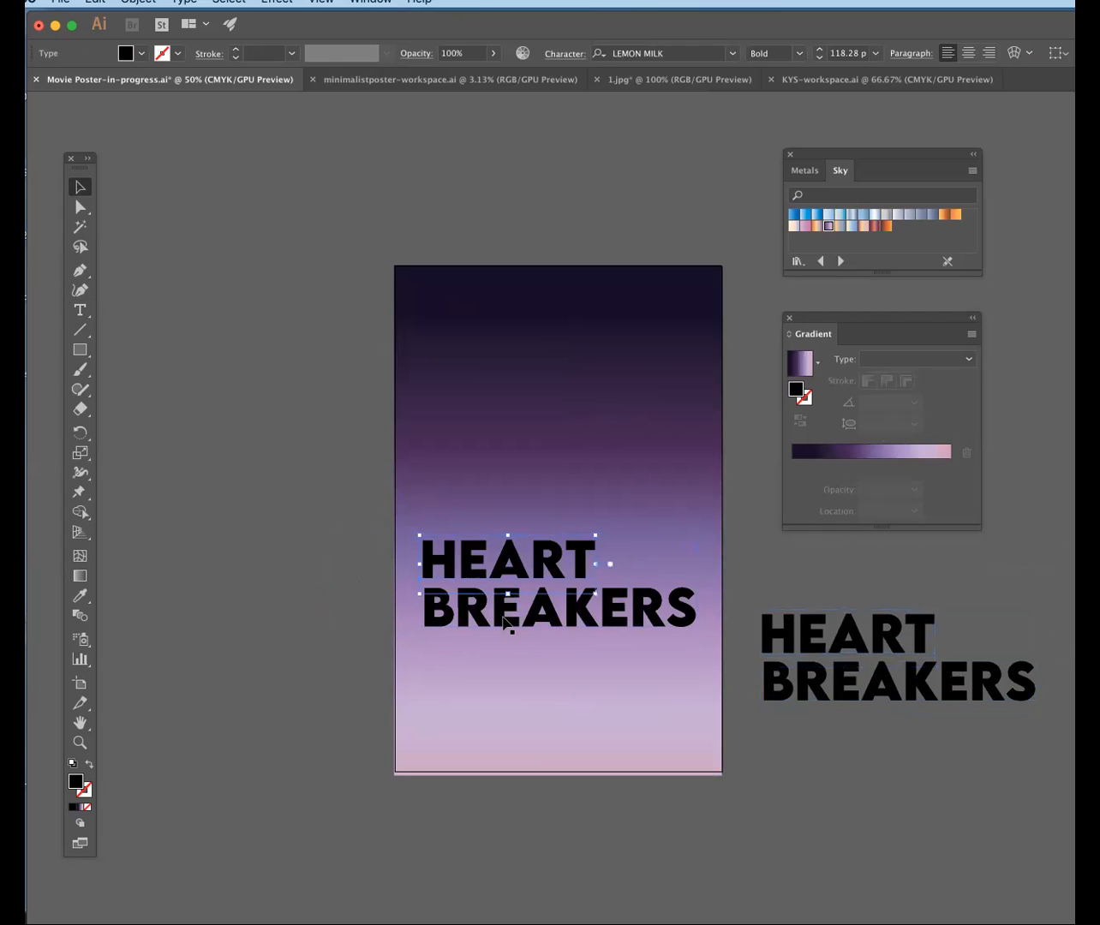
left_click(550, 623, "shift")
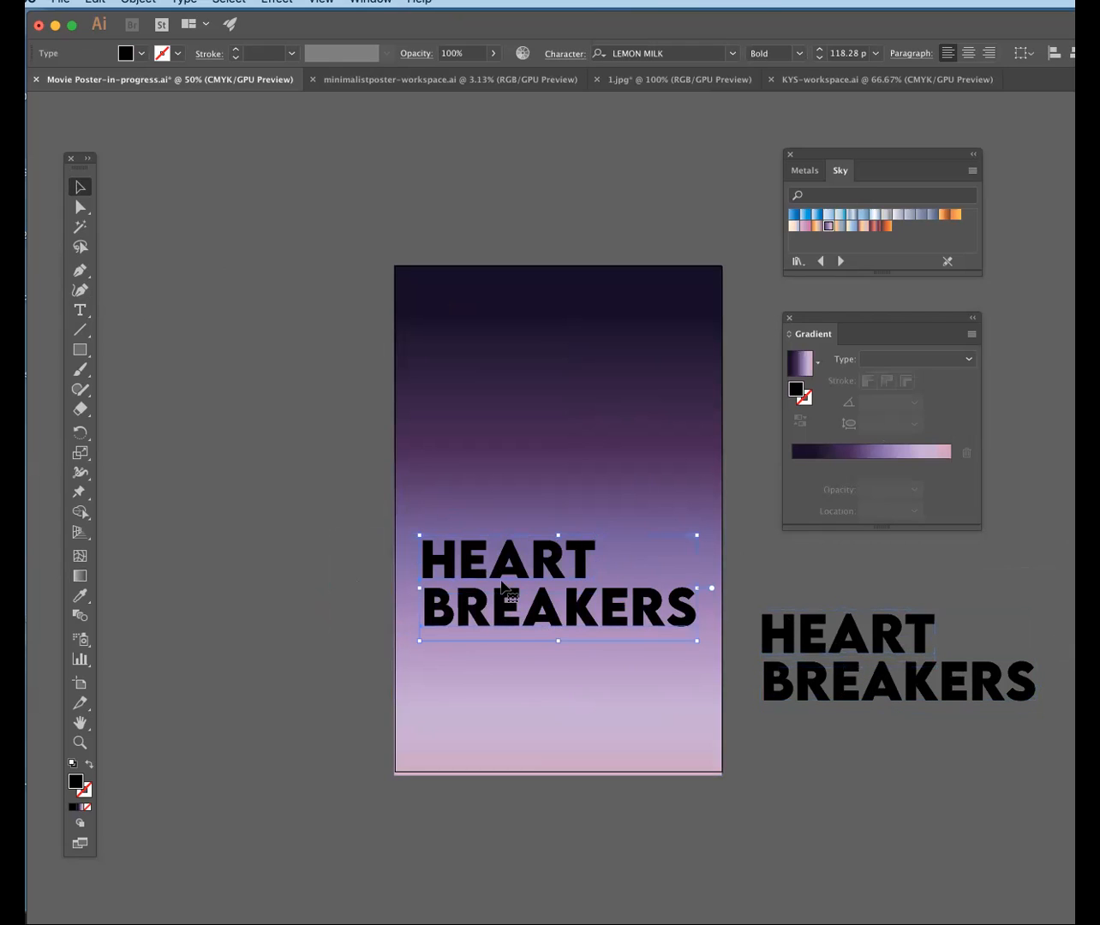
left_click(184, 2)
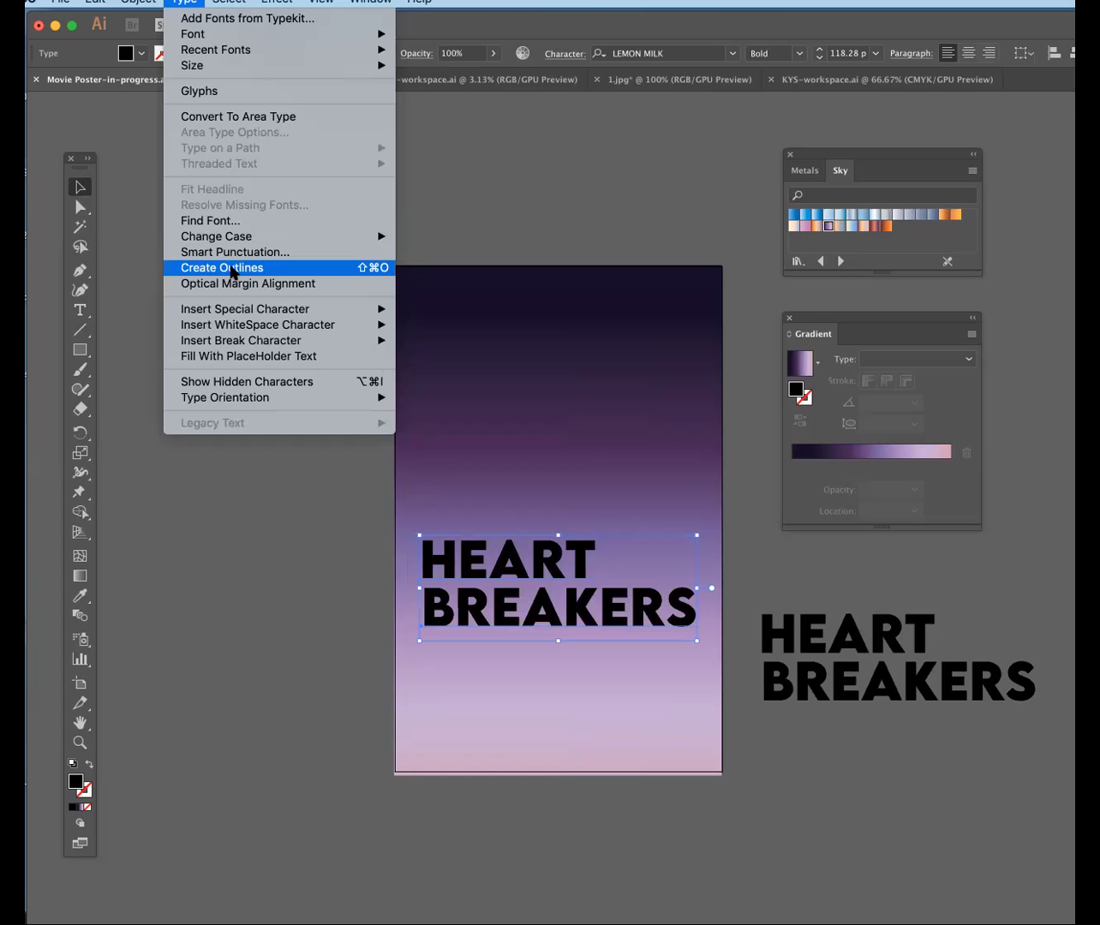
left_click(239, 273)
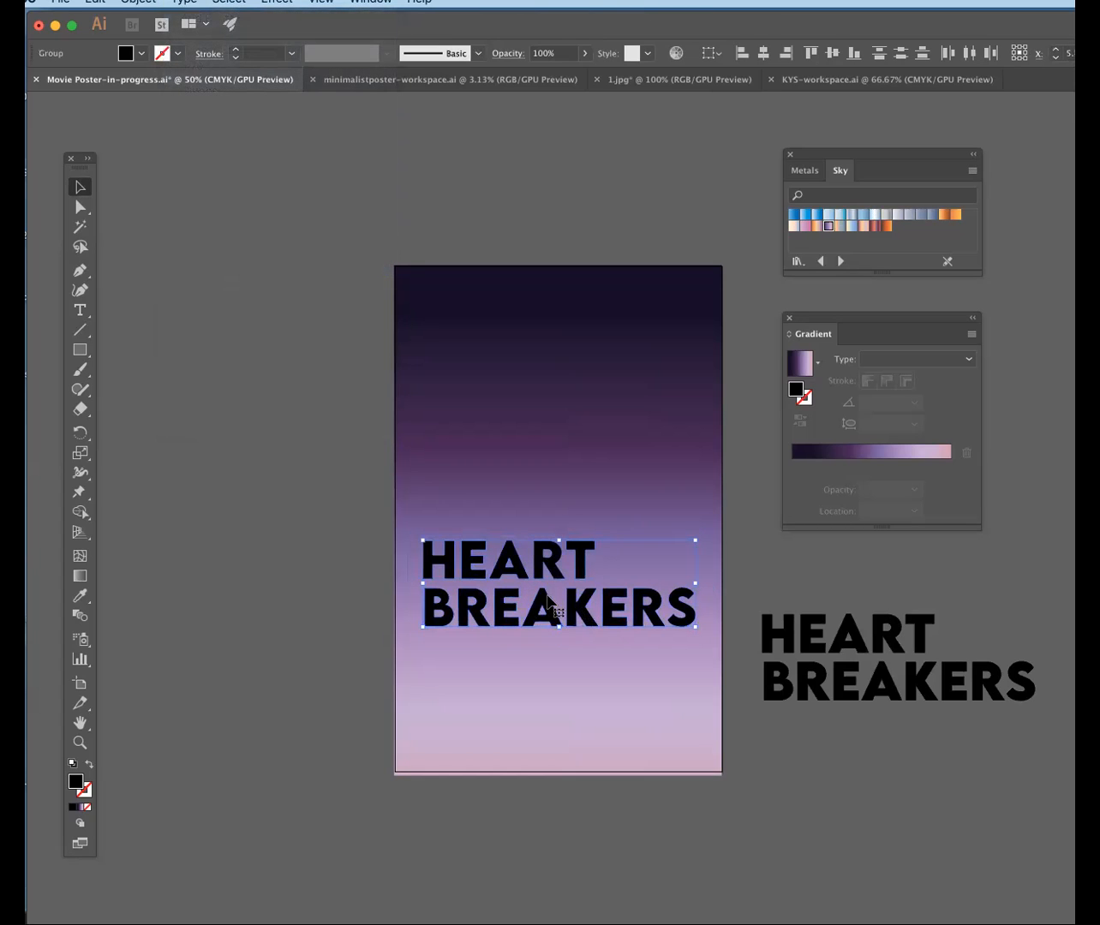
left_click_drag(519, 571, 526, 380)
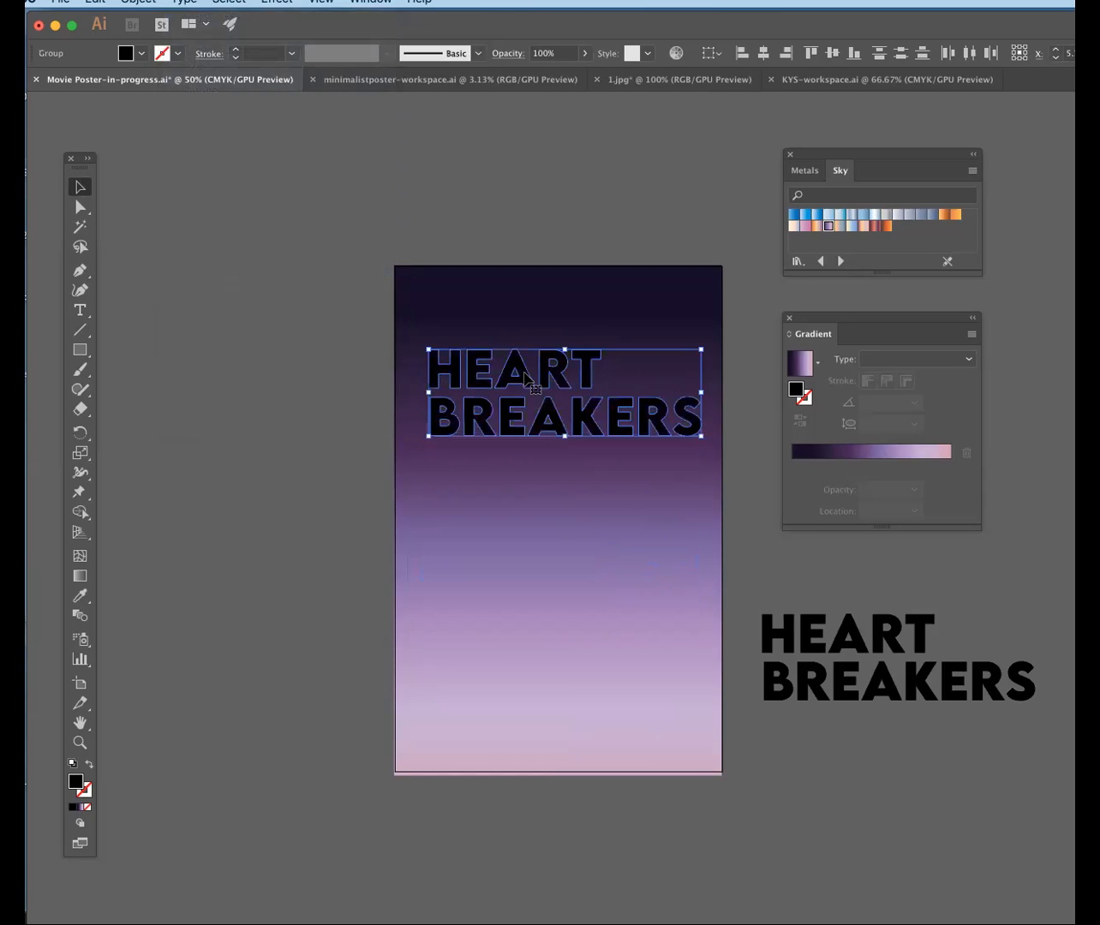
Fill both outlined title lines on the poster with a solid coral pink.
double_click(76, 783)
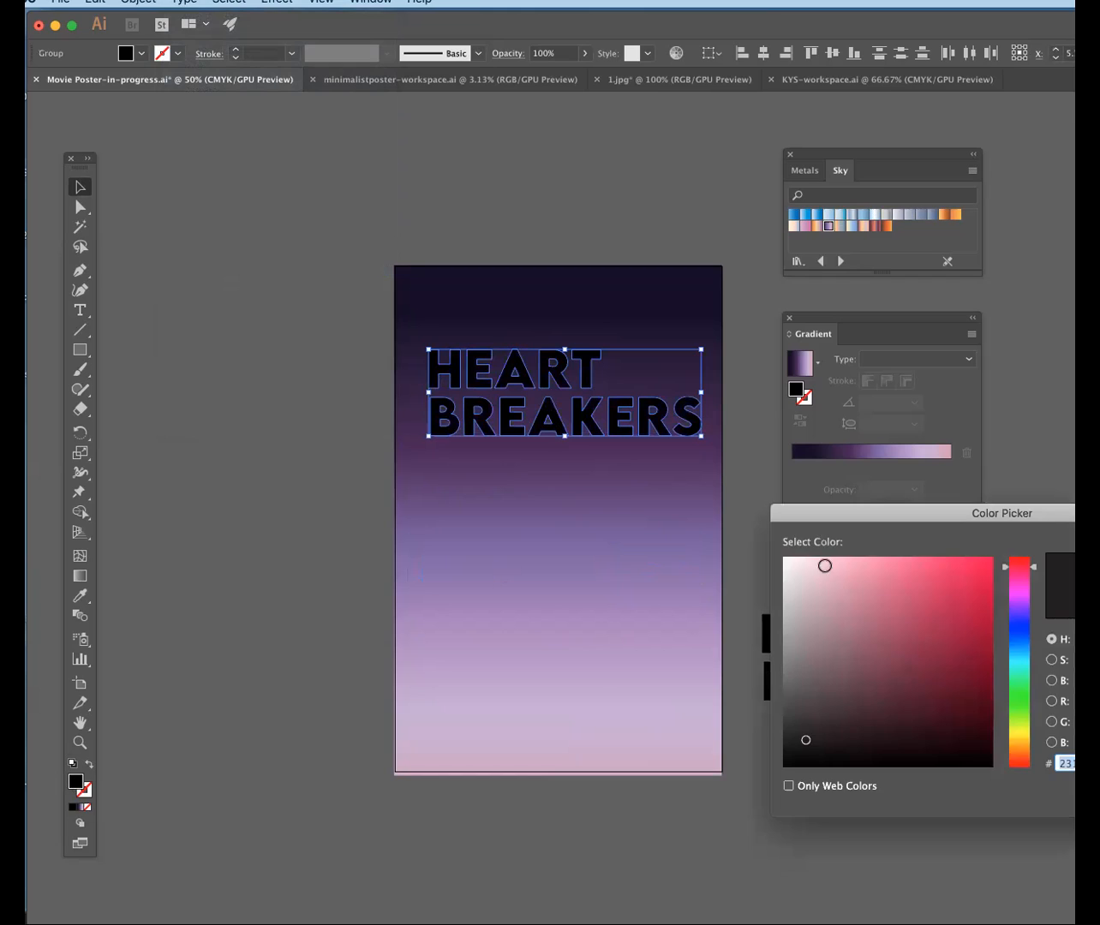
key("Return")
left_click(501, 388)
left_click(515, 378)
left_click(524, 415, "shift")
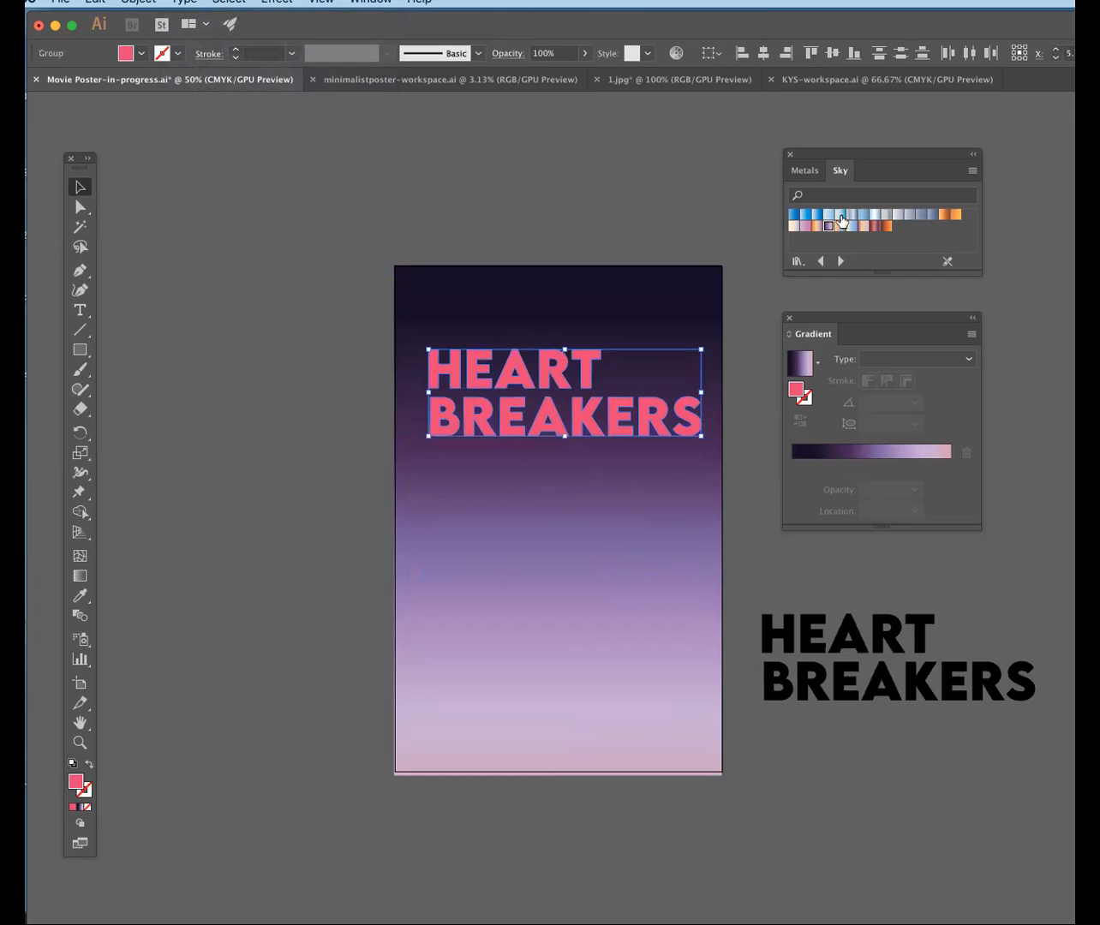
Fill both title lines with a linear brass gradient from the Metals swatches, comparing several gold and silver ones.
left_click(806, 170)
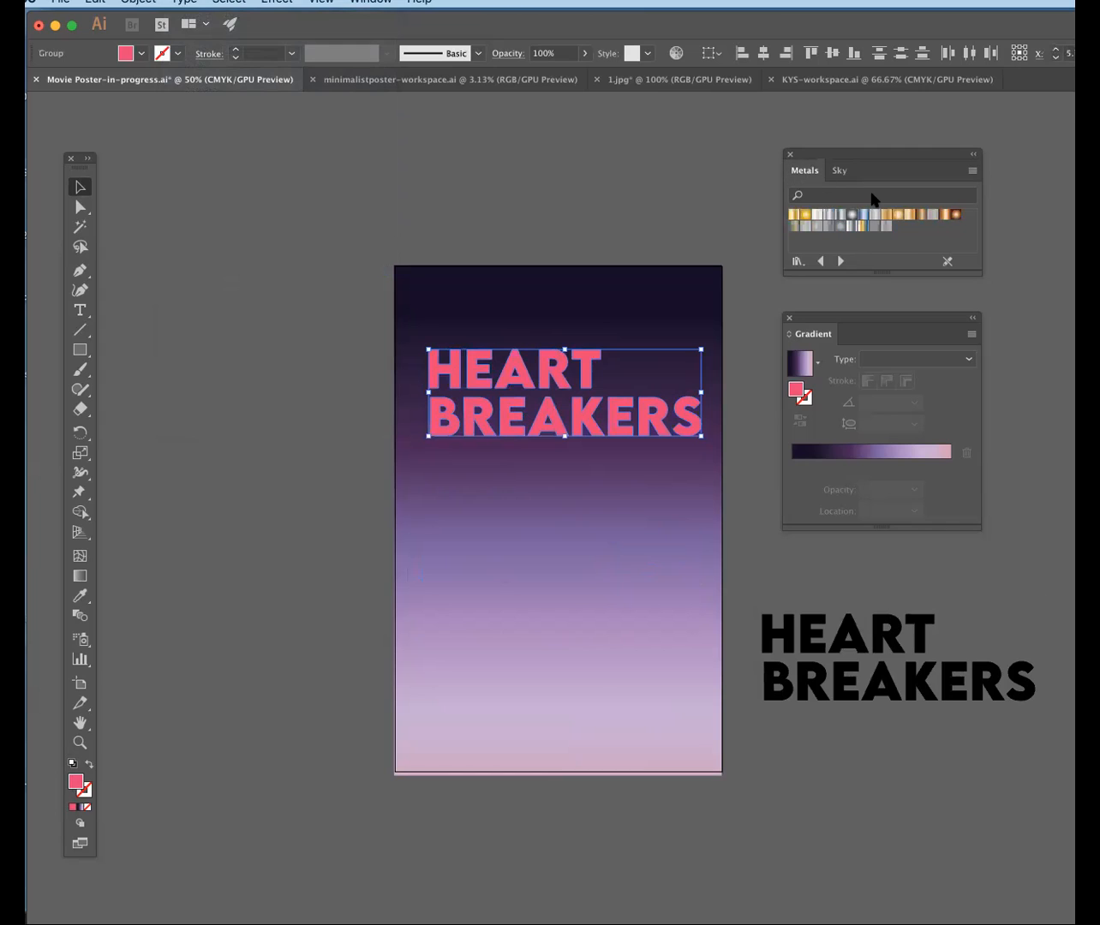
left_click(794, 215)
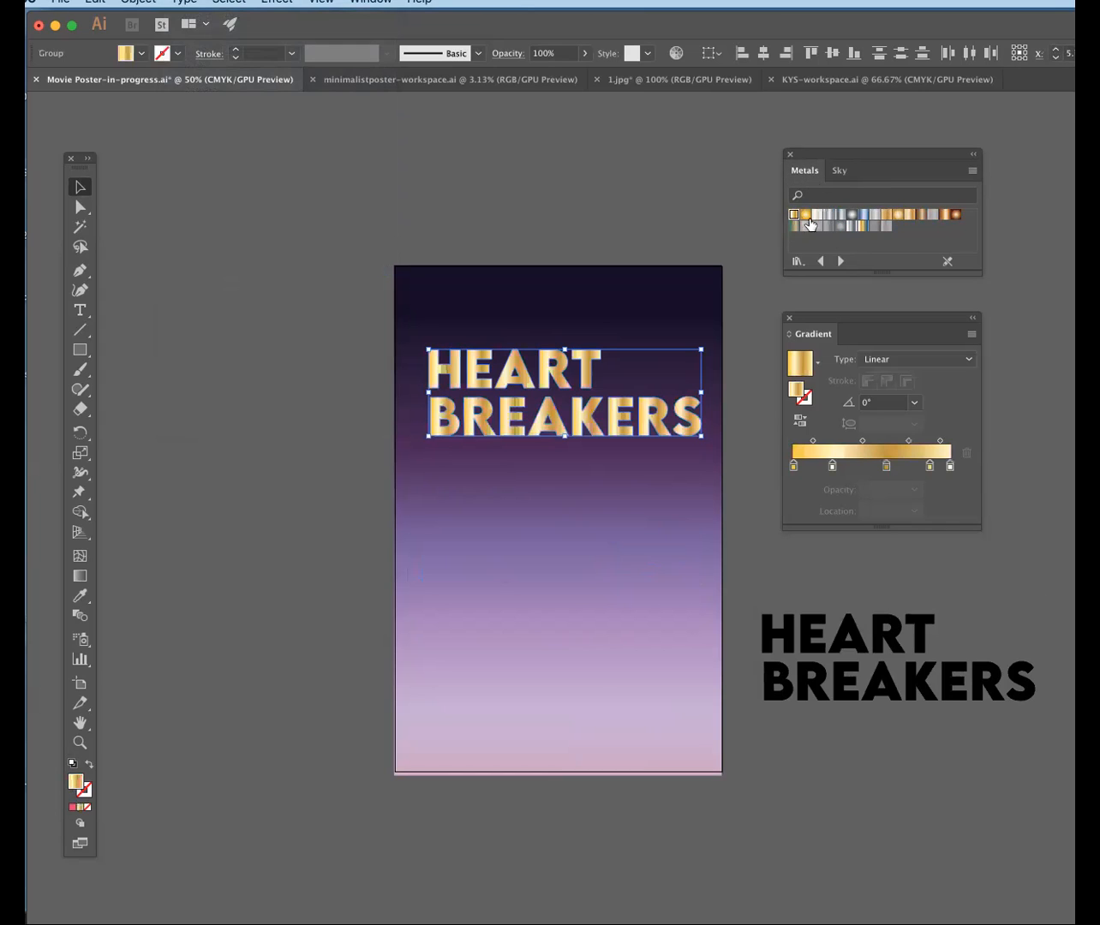
left_click(827, 215)
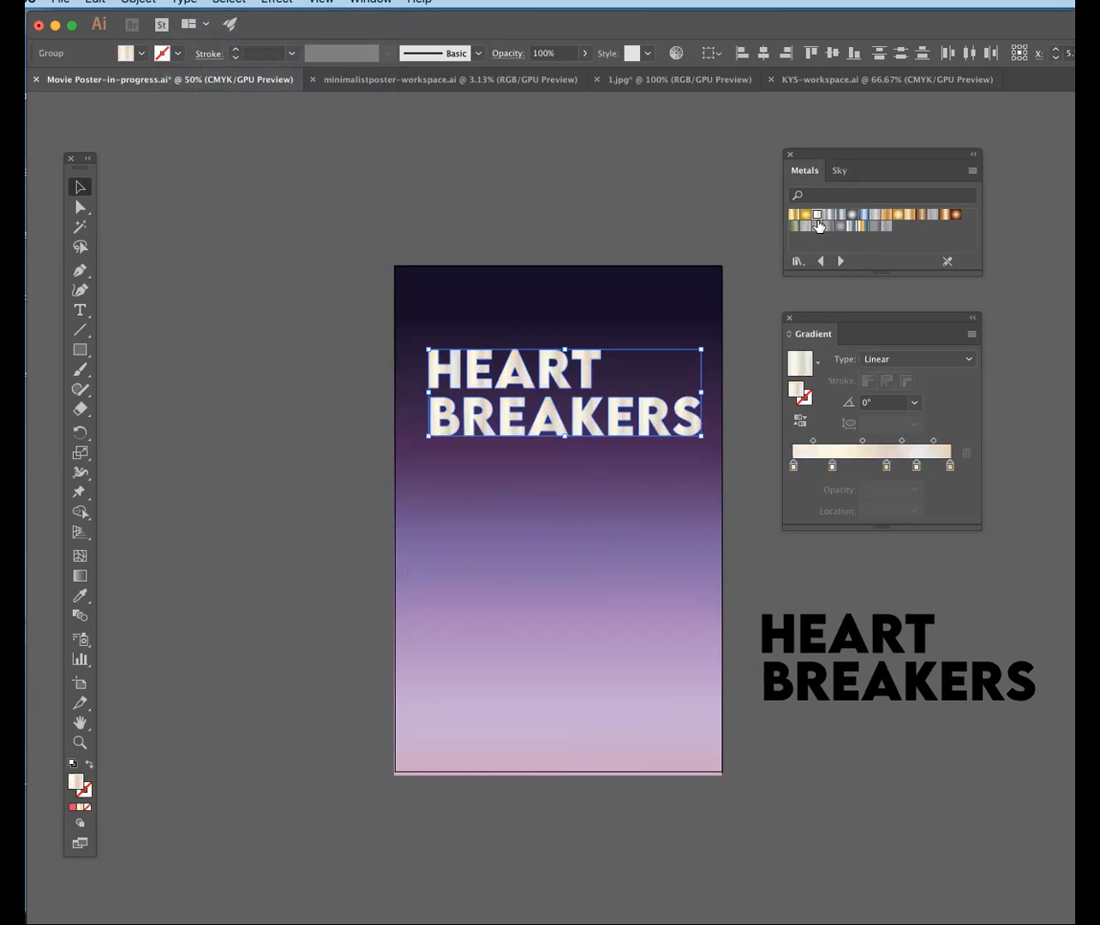
left_click(839, 215)
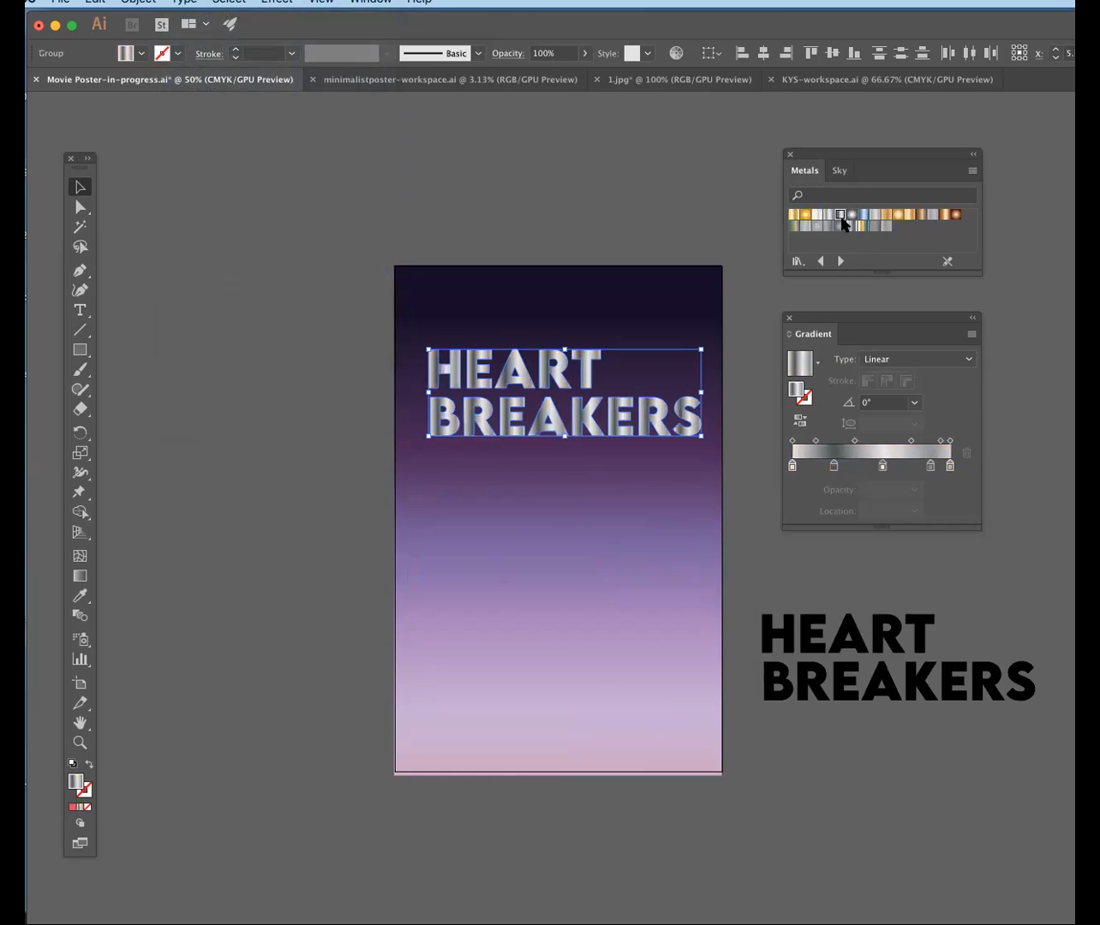
left_click(888, 215)
left_click(899, 215)
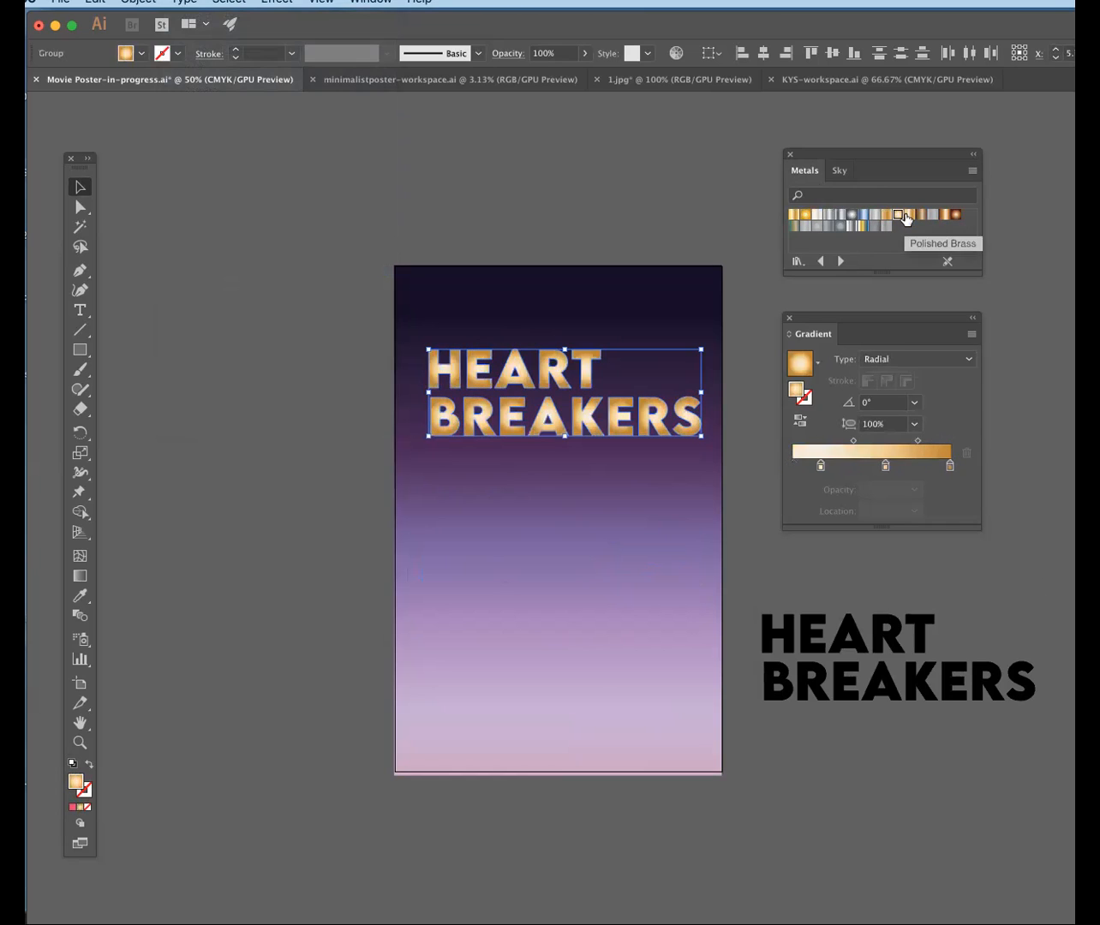
left_click(910, 214)
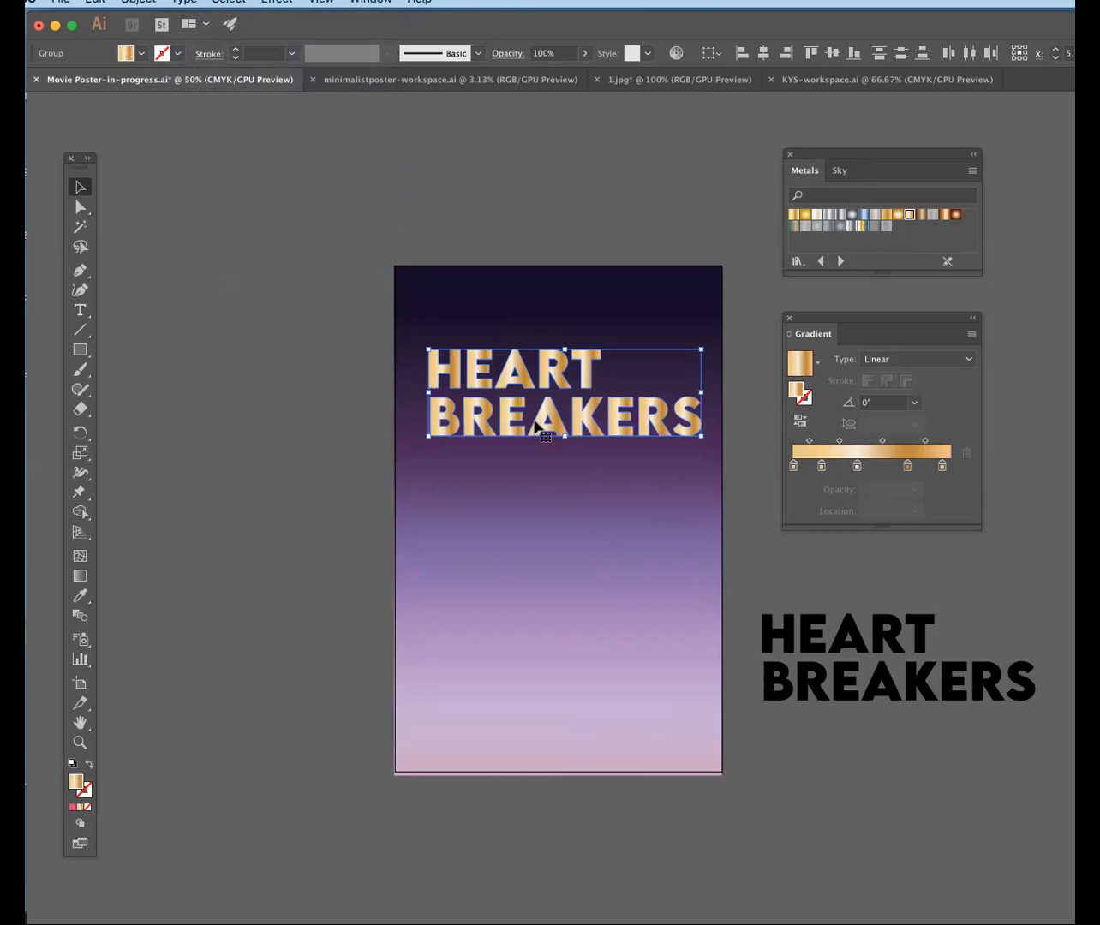
Run one continuous brass gradient across both title lines with the Gradient tool, angled at about -17.3°.
left_click(78, 579)
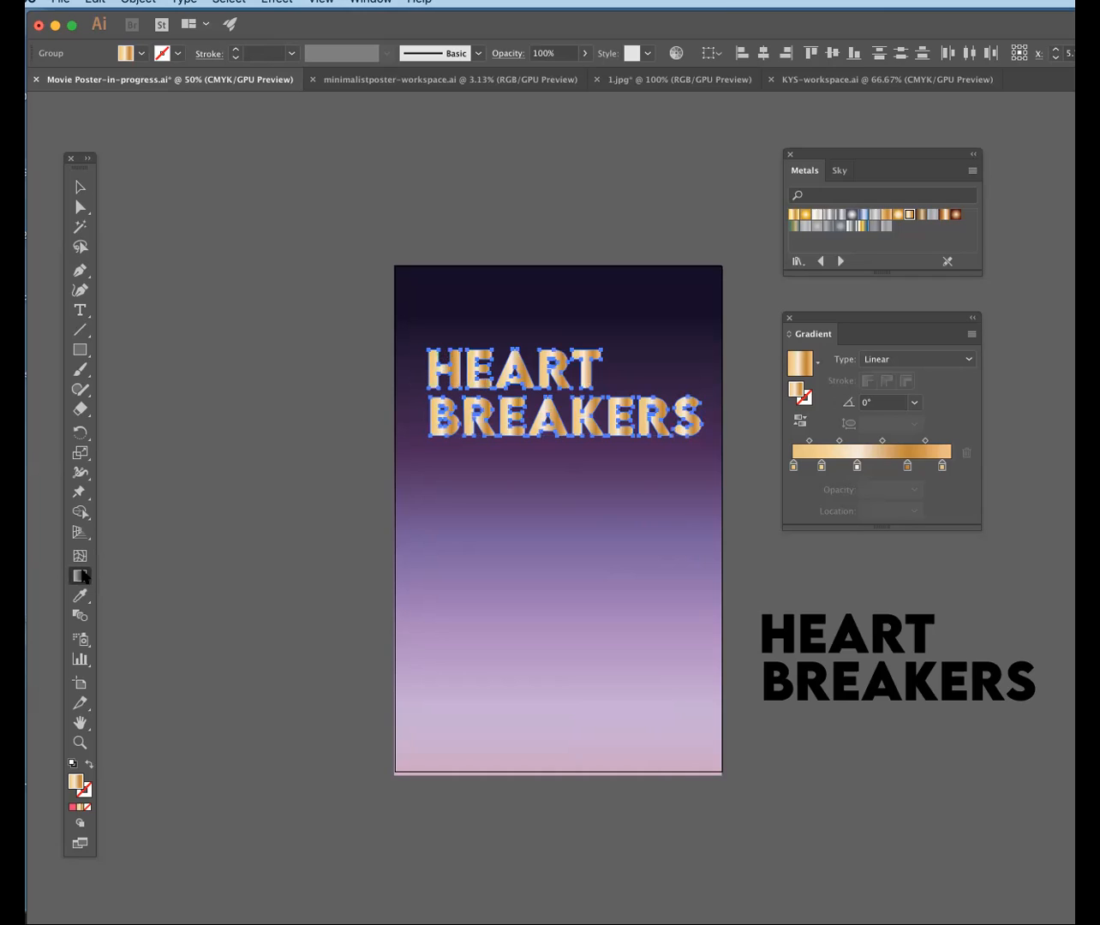
left_click_drag(388, 395, 732, 400)
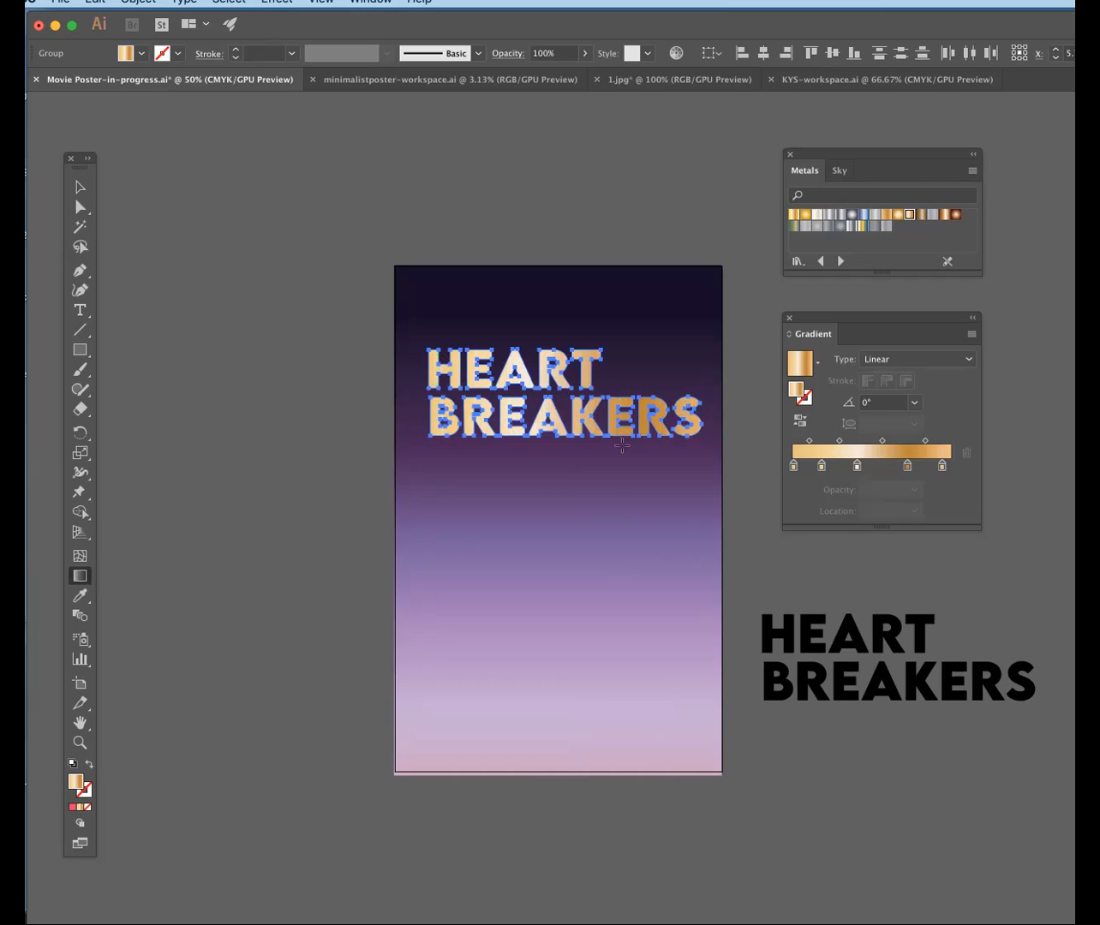
left_click_drag(433, 331, 692, 470)
left_click_drag(424, 466, 703, 325)
left_click_drag(535, 342, 527, 453)
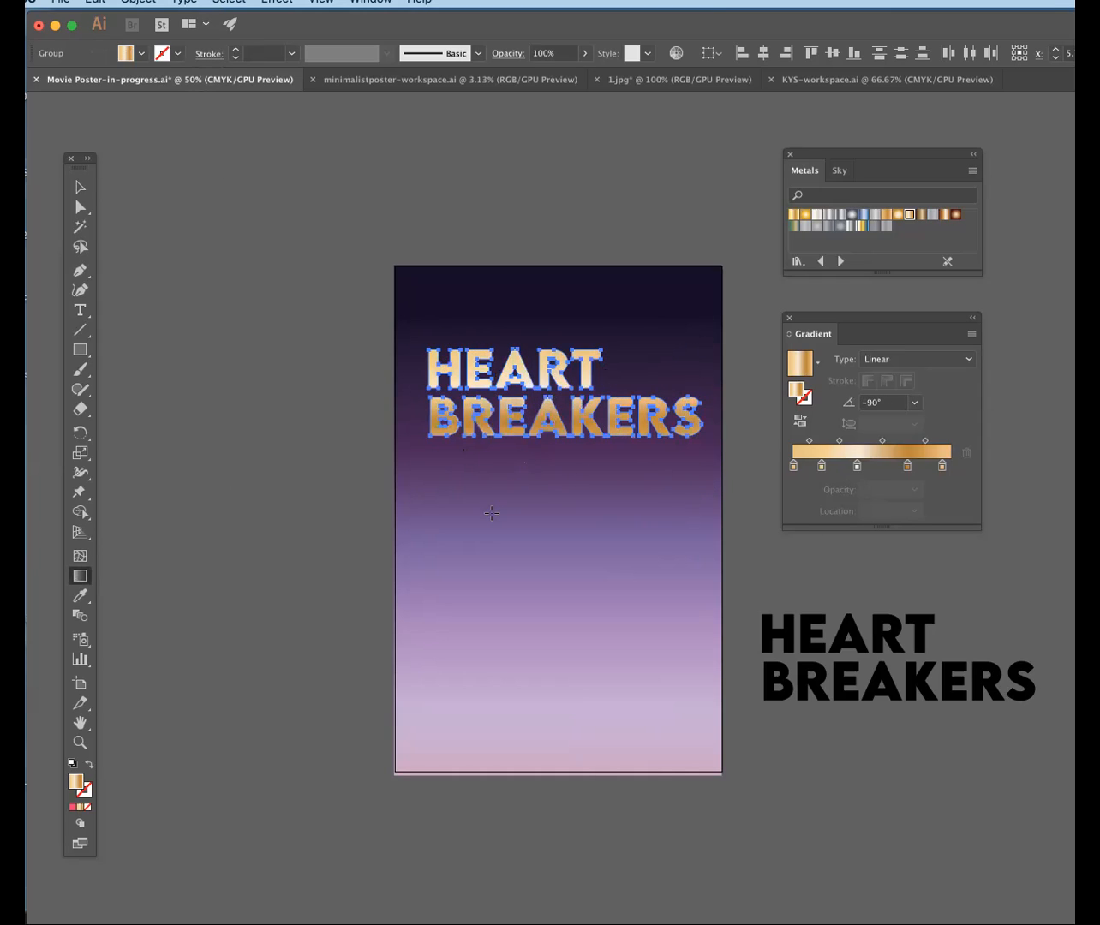
left_click_drag(551, 337, 549, 449)
left_click_drag(722, 473, 752, 483)
left_click_drag(376, 412, 733, 413)
left_click_drag(410, 341, 756, 451)
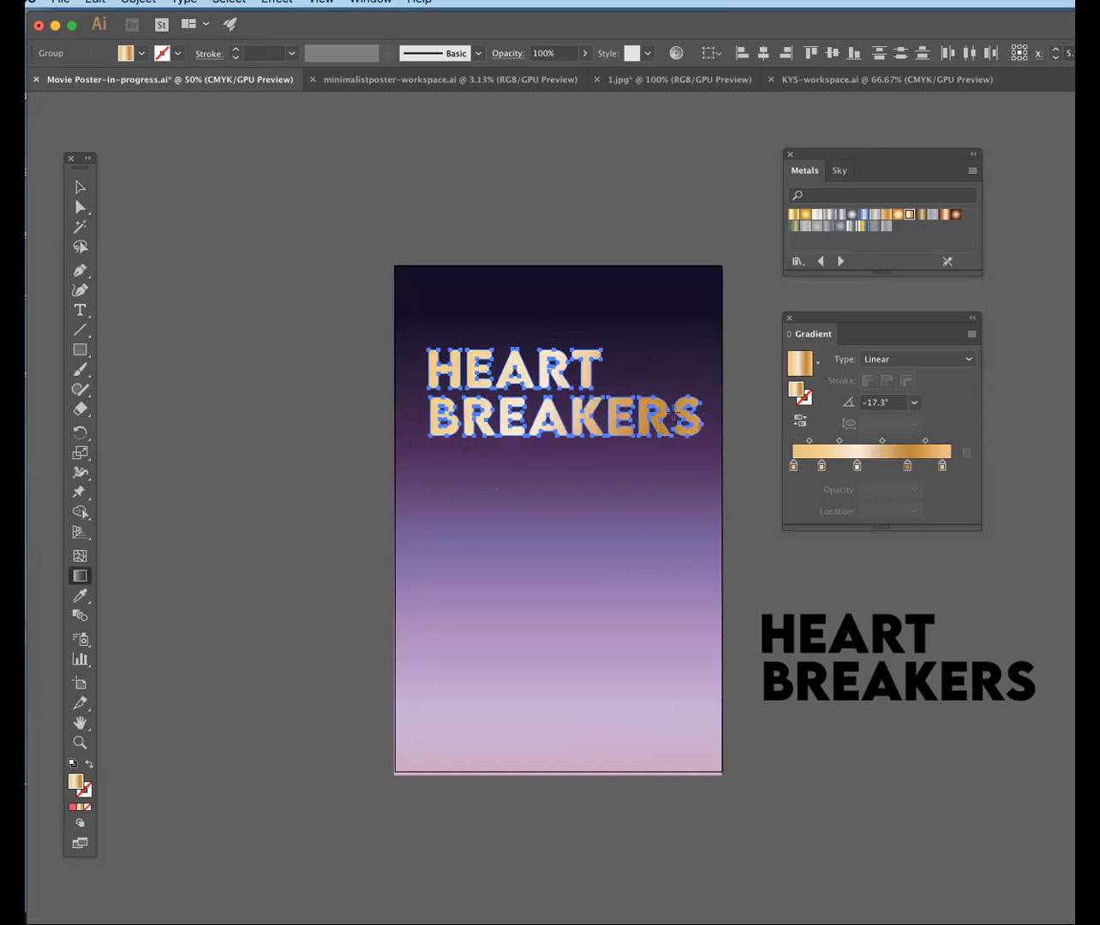
Remove the dark brown stop from the title's gradient and respace the remaining stops, placing the last at 87.22%.
left_click_drag(909, 470, 843, 468)
left_click(945, 468)
left_click(943, 468)
left_click_drag(923, 468, 932, 467)
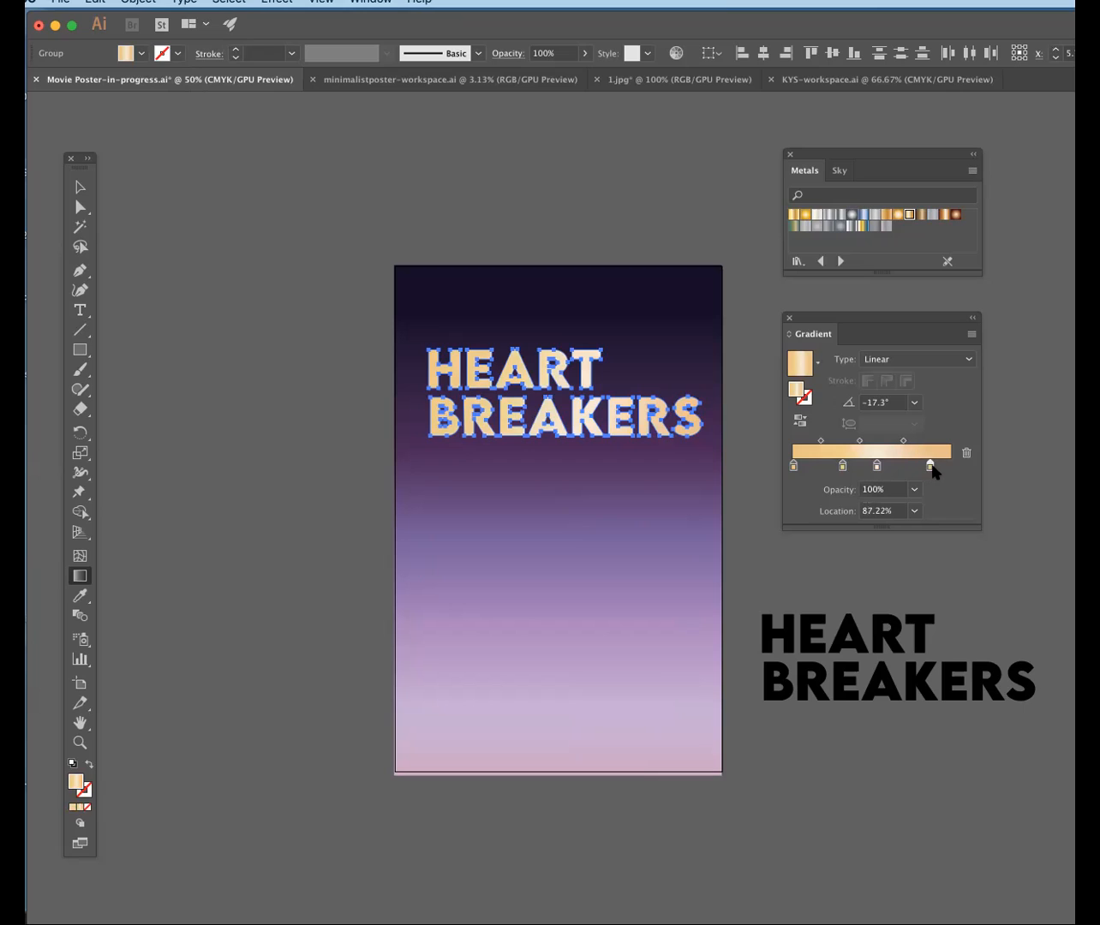
Move both gold title lines together down to the poster's lower half, centred across its width.
left_click(80, 187)
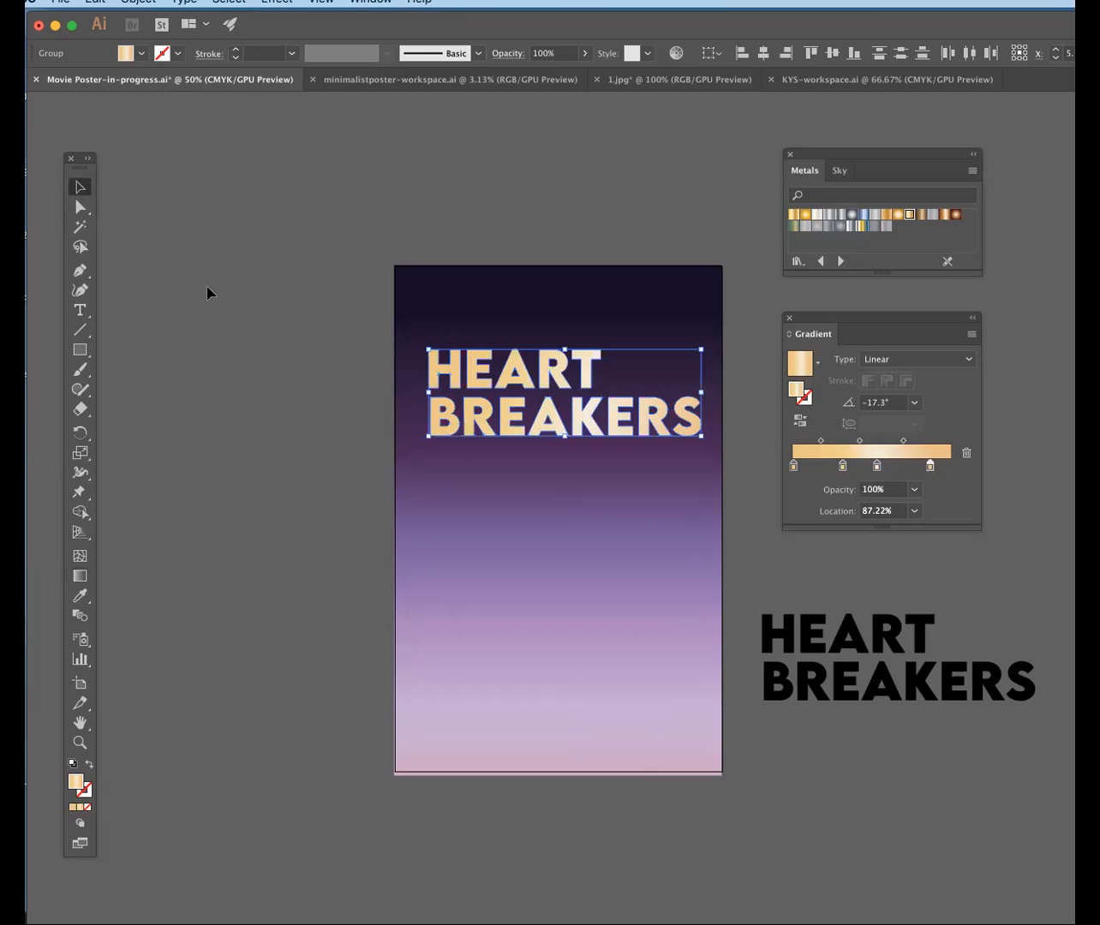
left_click(318, 495)
left_click(534, 380)
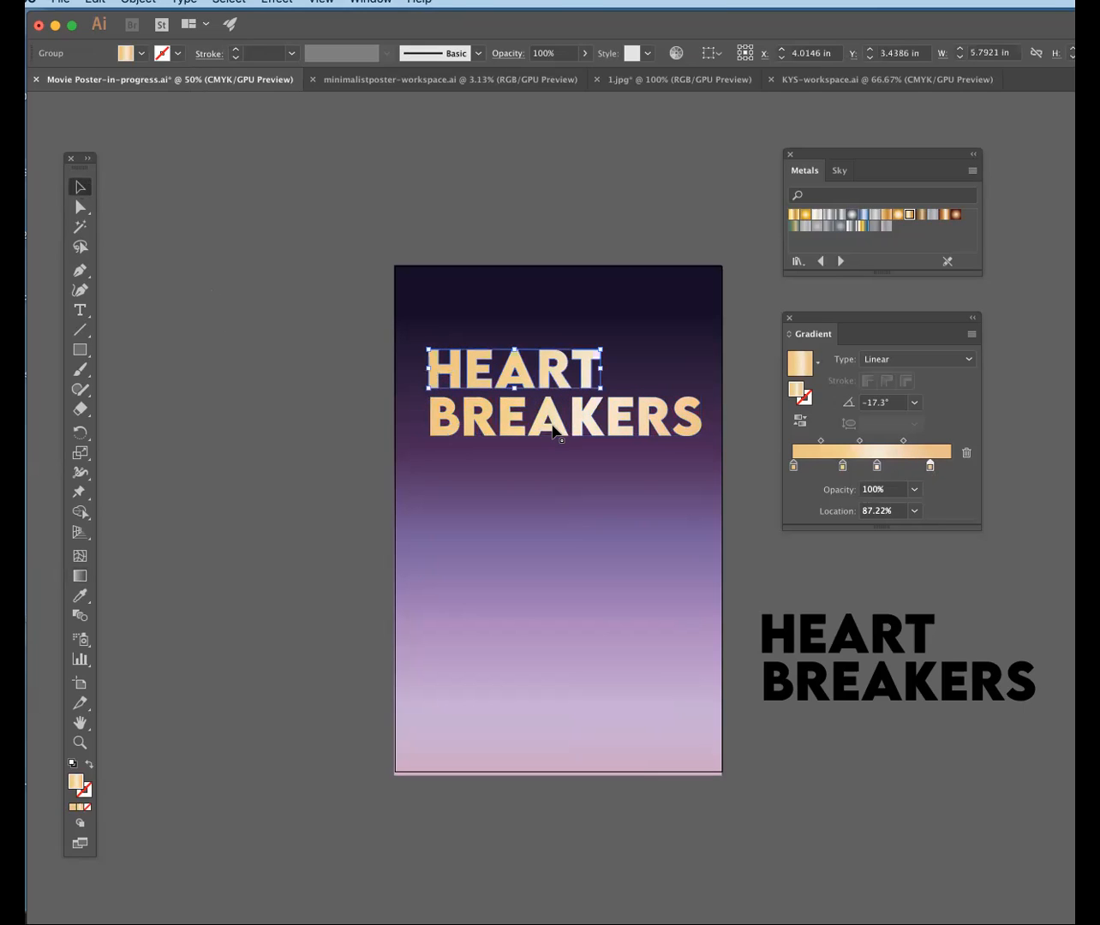
left_click(333, 448)
left_click(557, 386)
left_click_drag(561, 378, 536, 553)
left_click(437, 603)
left_click(514, 573)
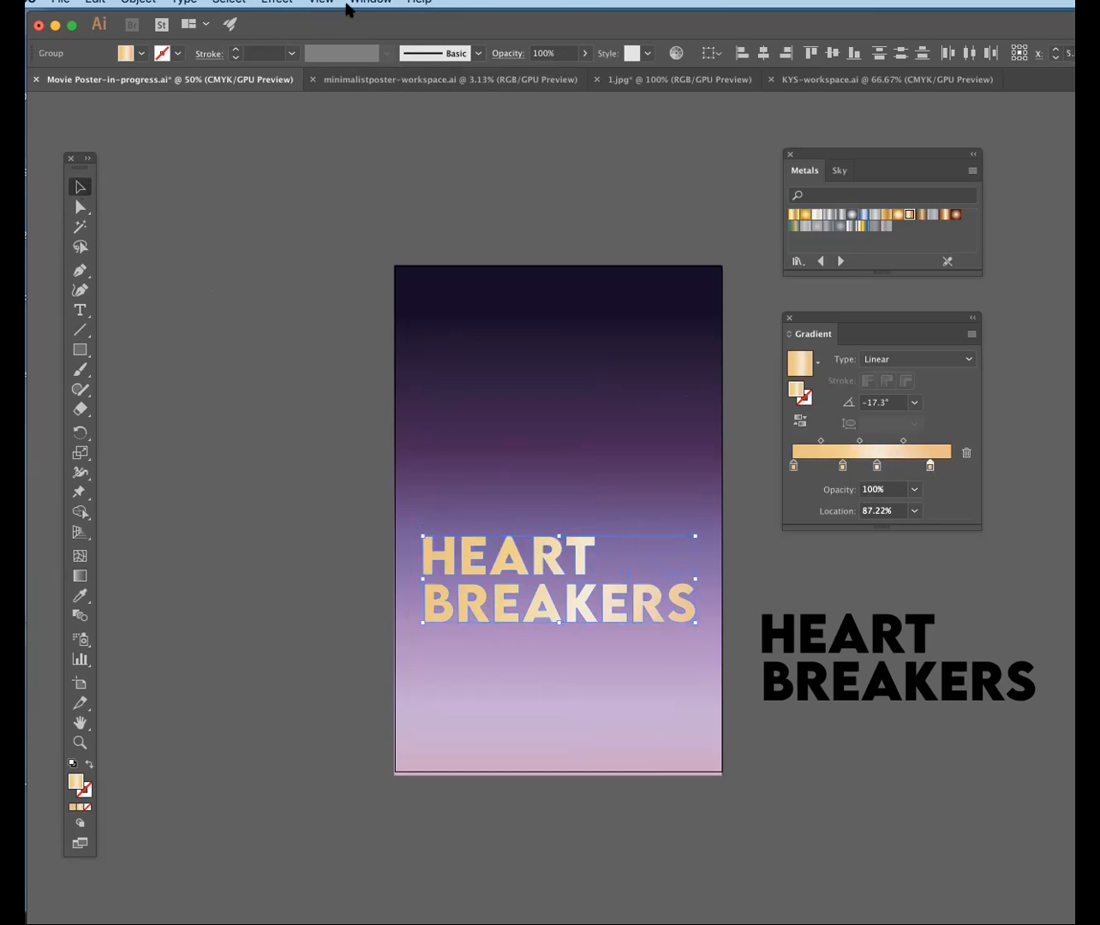
Apply a Multiply drop shadow to the gold title with 75% opacity, 0.1 in X and Y offsets and 0.07 in blur.
left_click(274, 3)
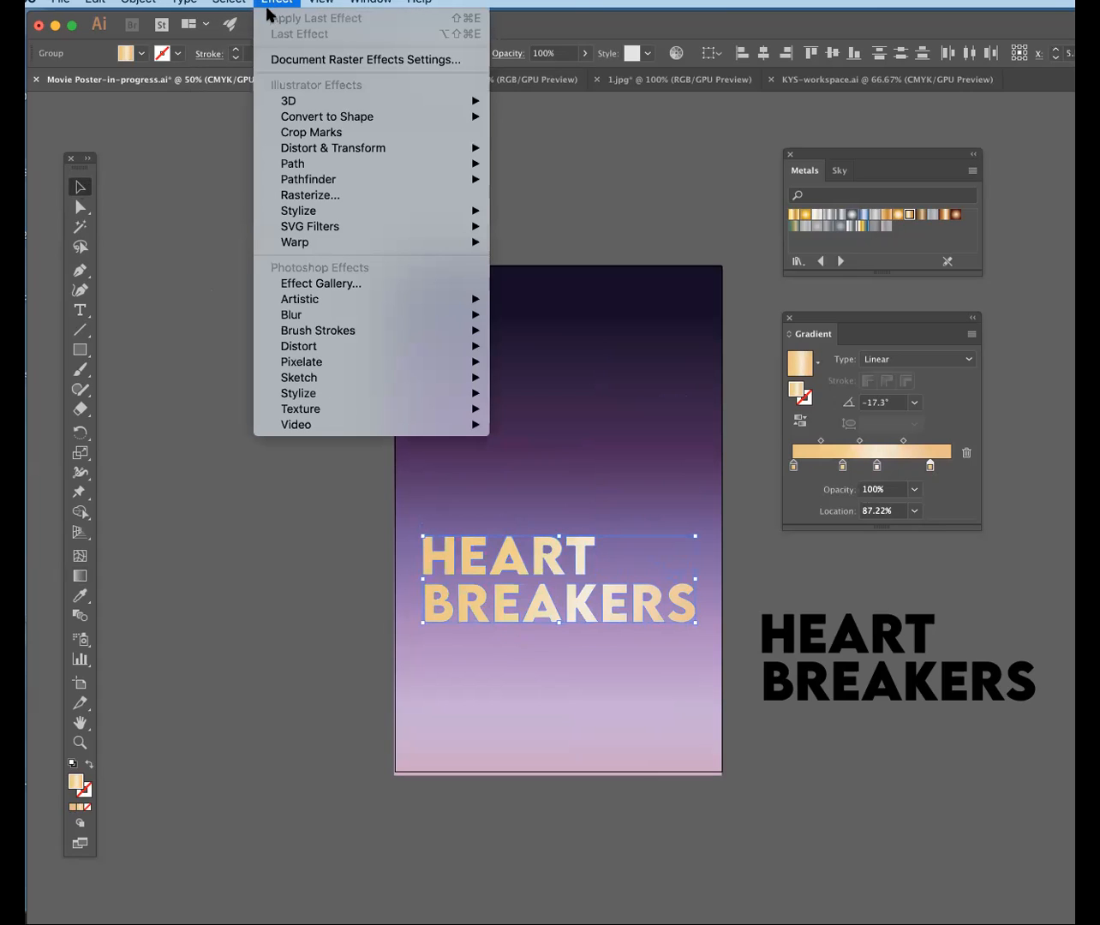
mouse_move(303, 221)
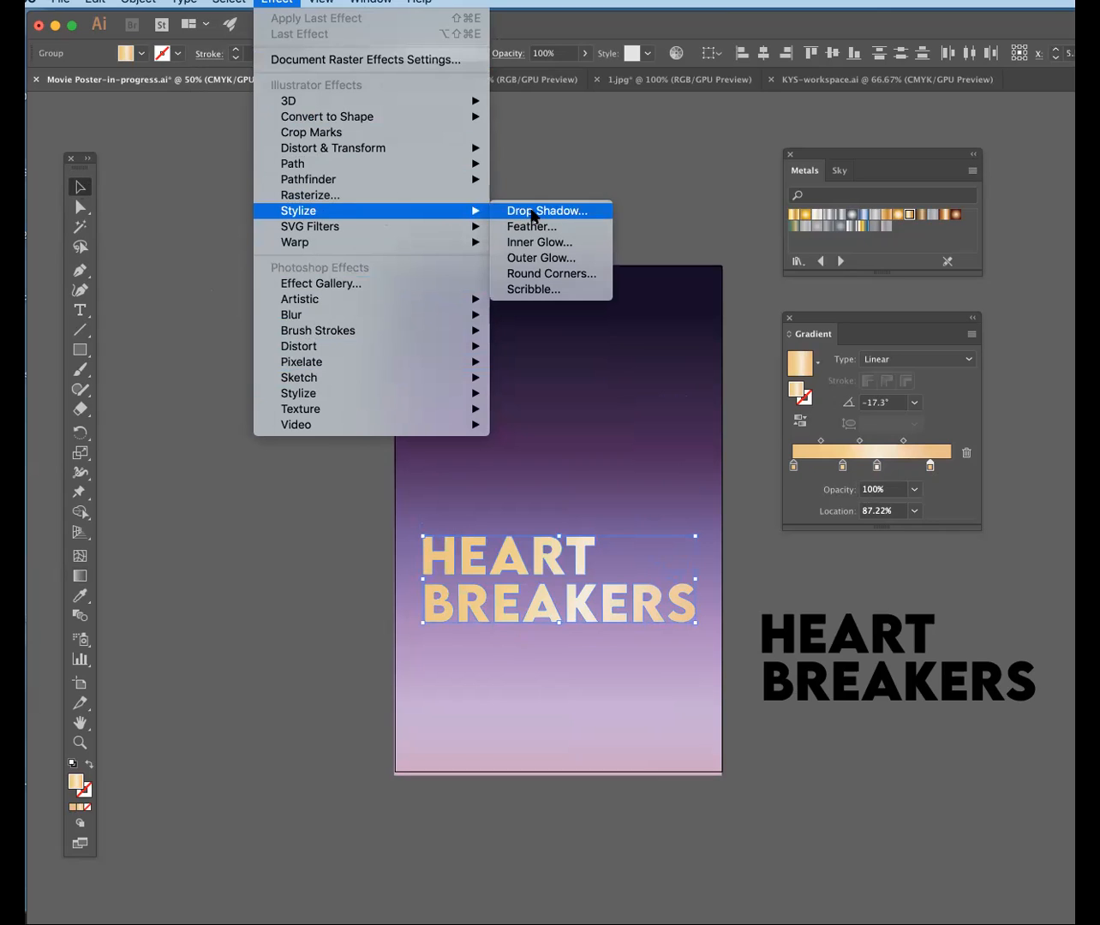
left_click(531, 212)
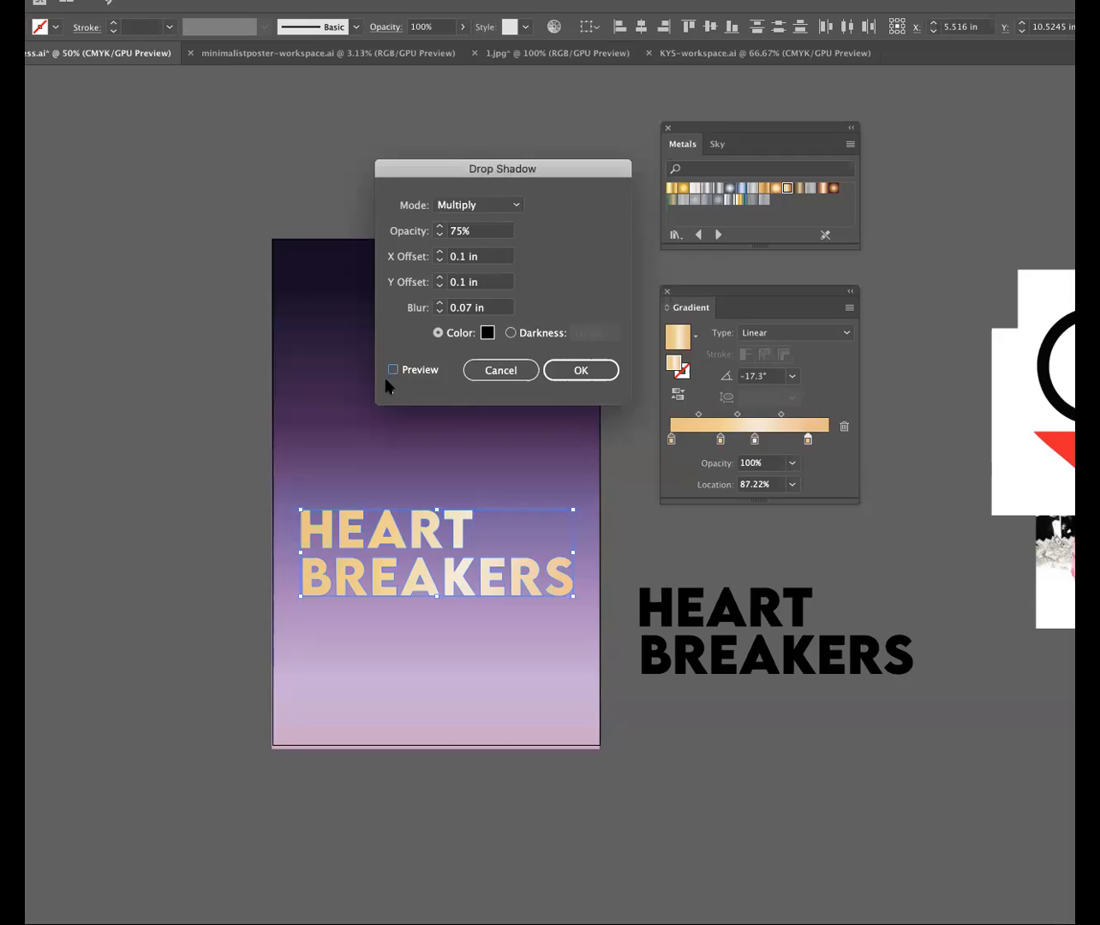
left_click(695, 337)
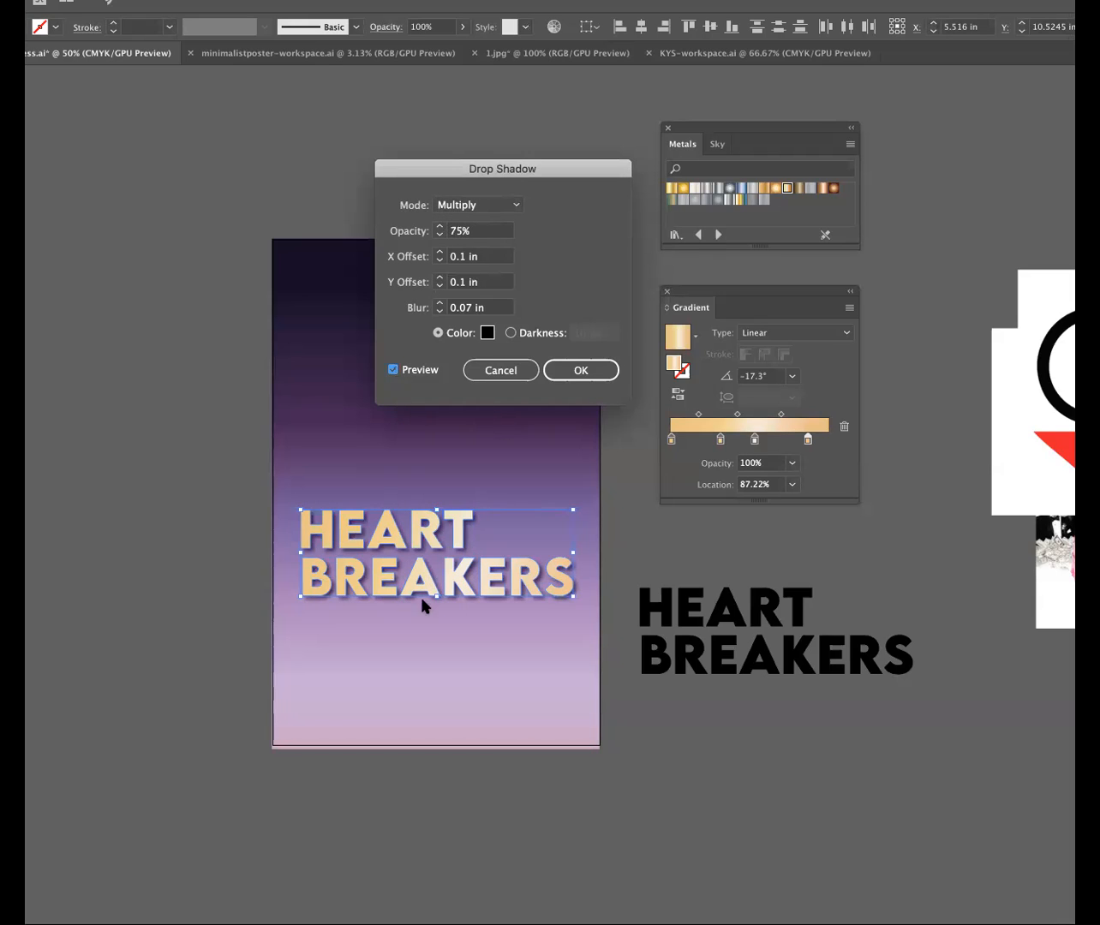
left_click(393, 370)
left_click(393, 370)
left_click(580, 371)
left_click(215, 576)
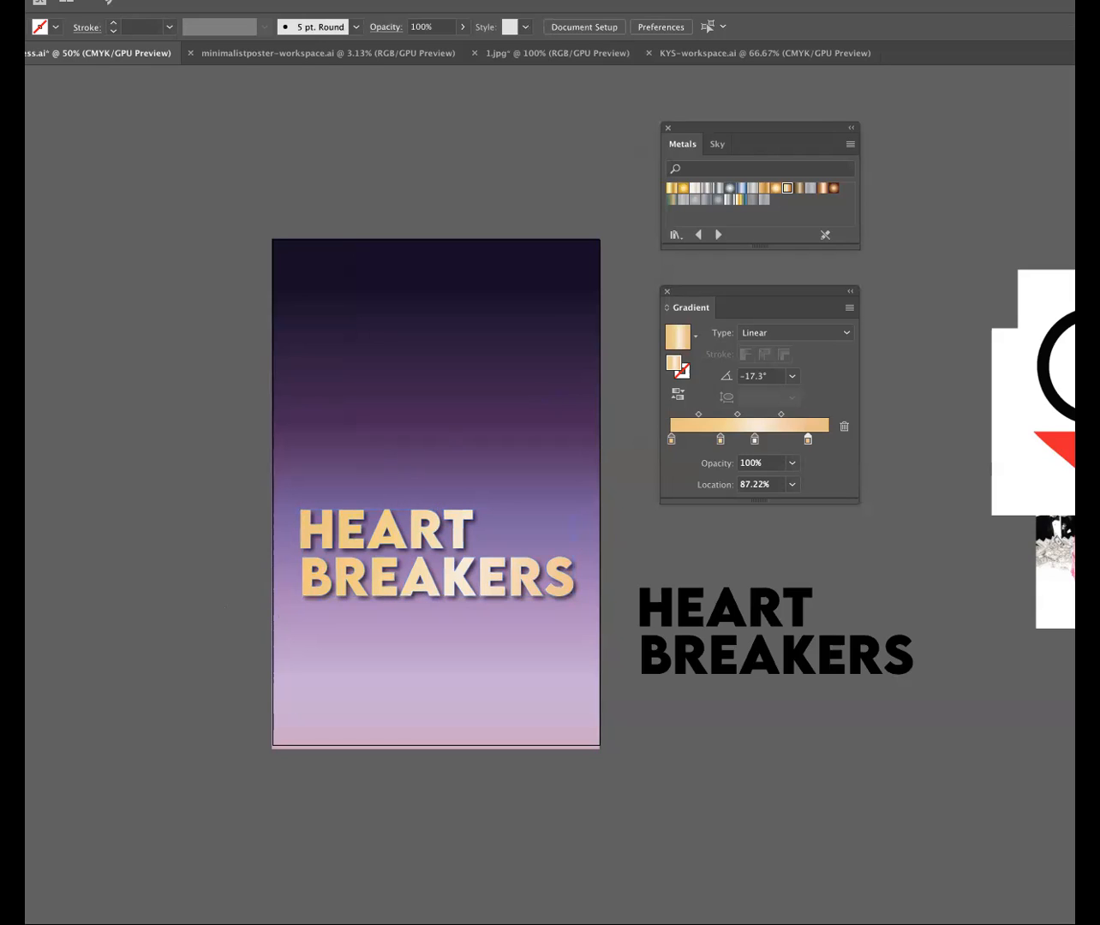
Move the Metals and Gradient panels clear of the enlarged poster.
left_click(412, 572)
left_click(887, 586)
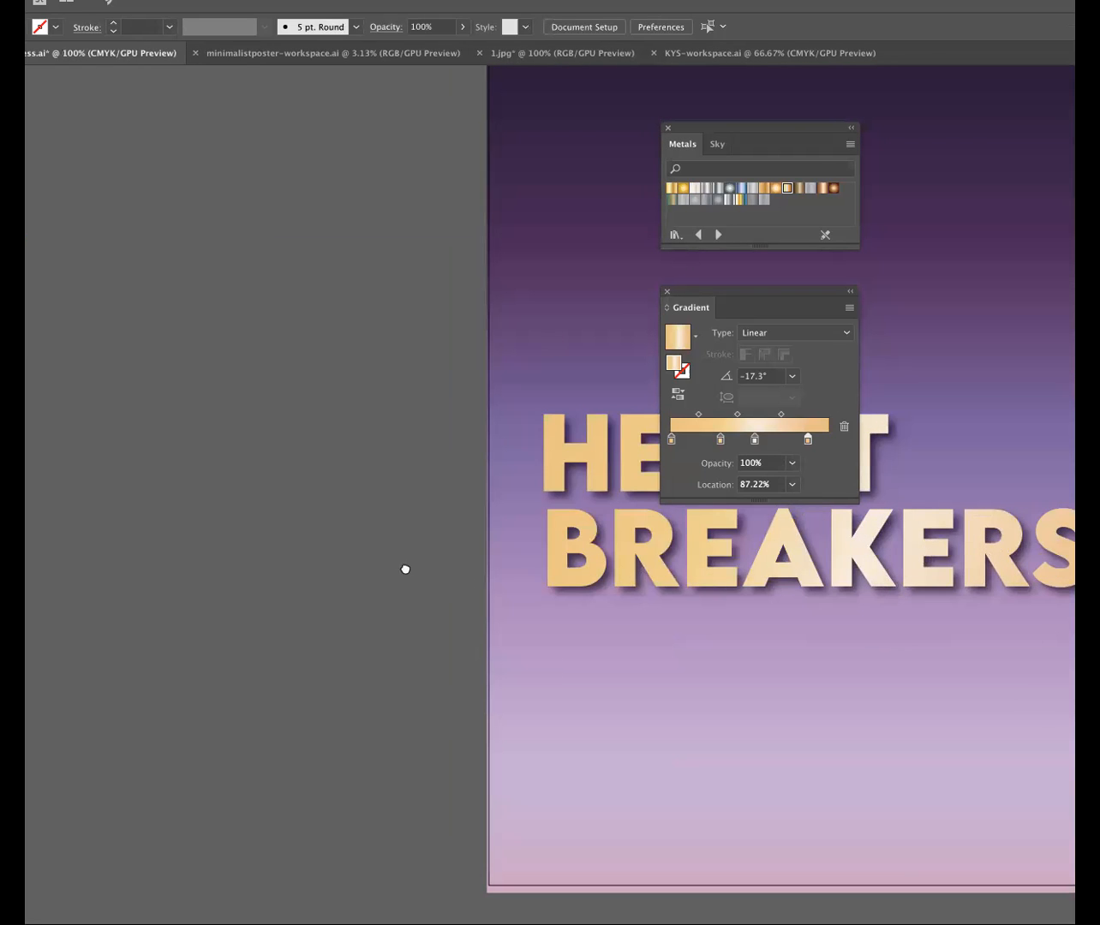
scroll(405, 569, "right", 5)
left_click_drag(767, 127, 902, 103)
left_click_drag(716, 300, 867, 264)
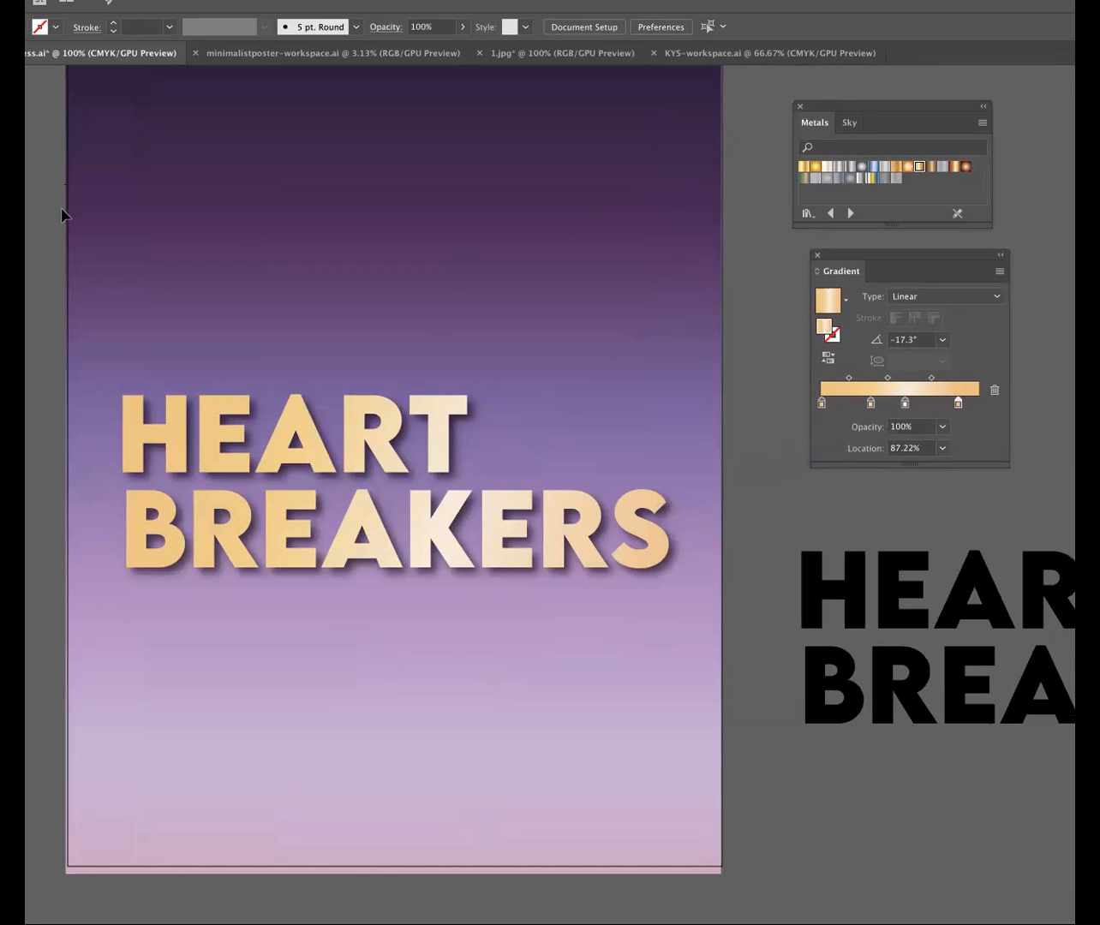
Nudge HEART so its left edge lines up with BREAKERS, and bring the tools palette beside the poster.
left_click(302, 459)
mouse_move(265, 460)
left_mouse_down()
mouse_move(305, 449)
mouse_move(268, 460)
left_mouse_up()
left_click(275, 549, "shift")
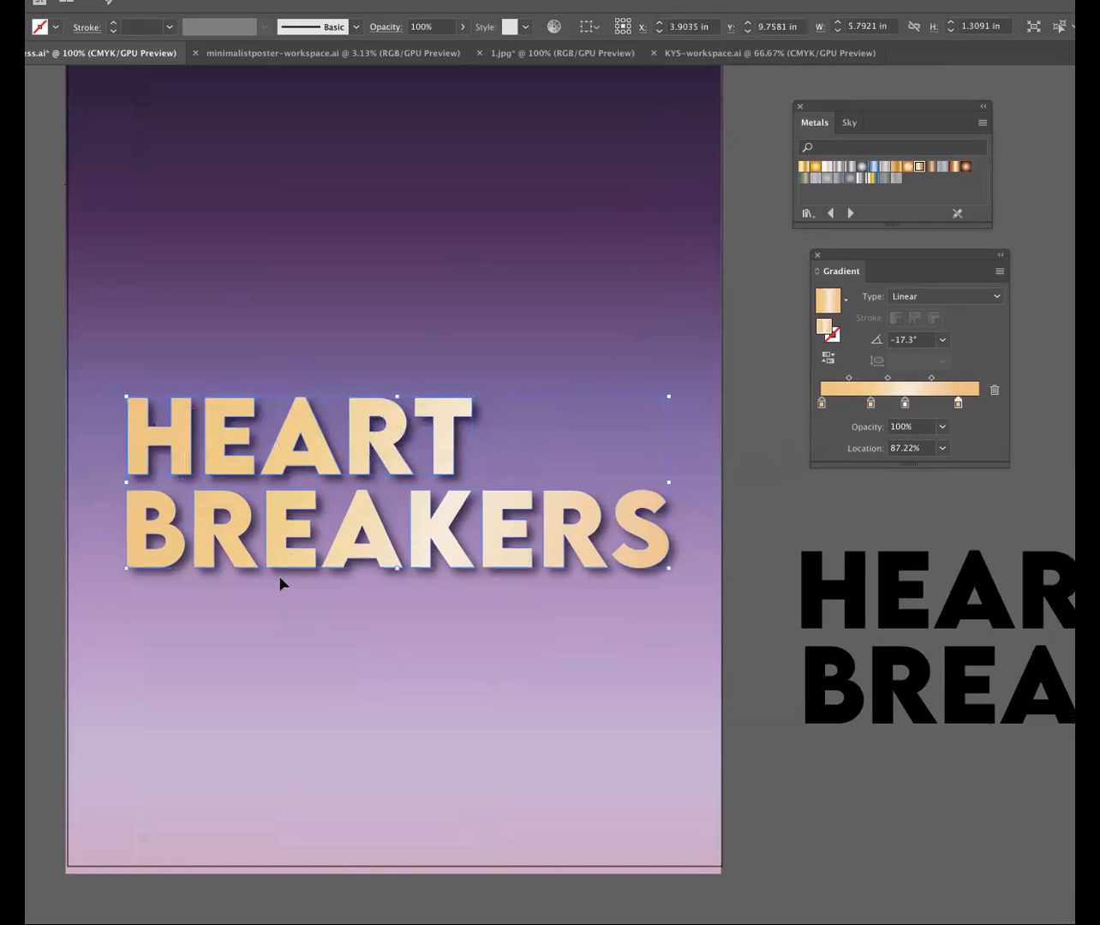
left_click(725, 513)
key("ctrl+minus")
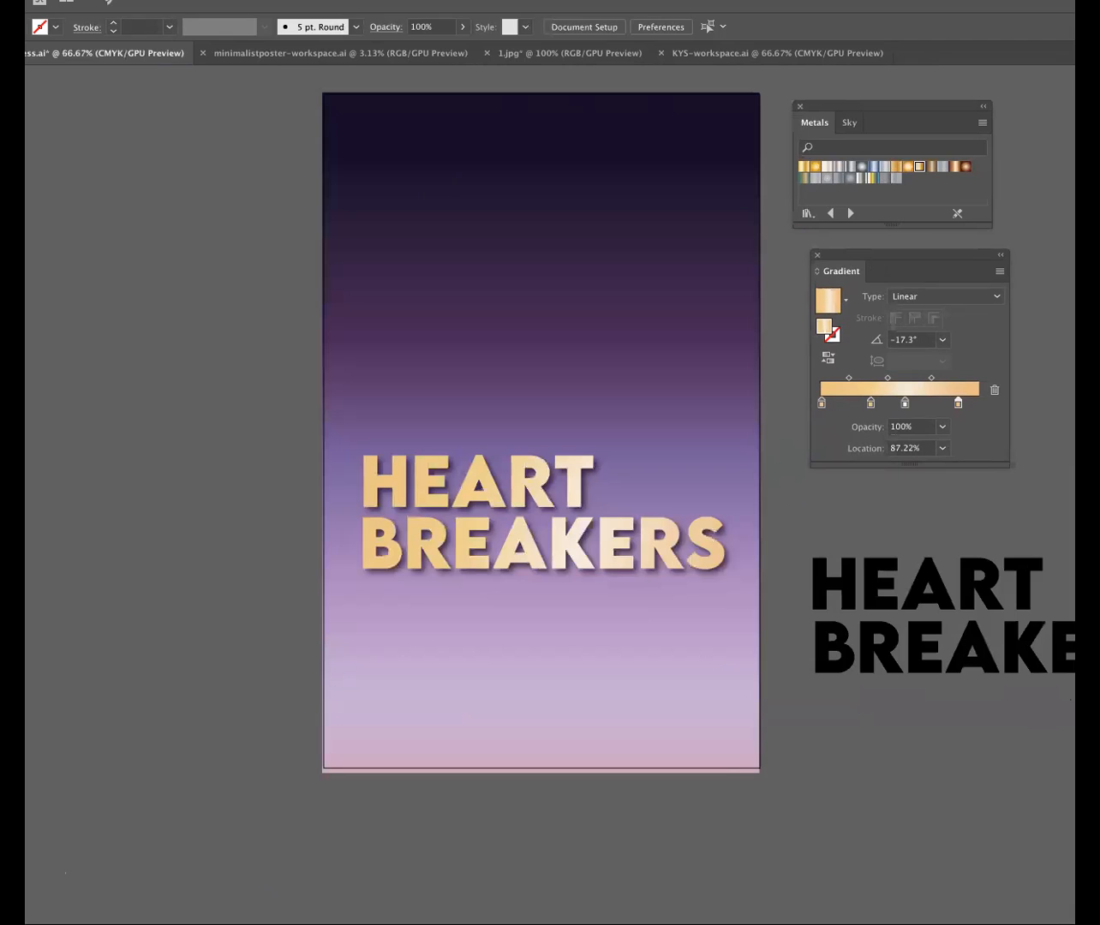
left_click_drag(9, 137, 124, 159)
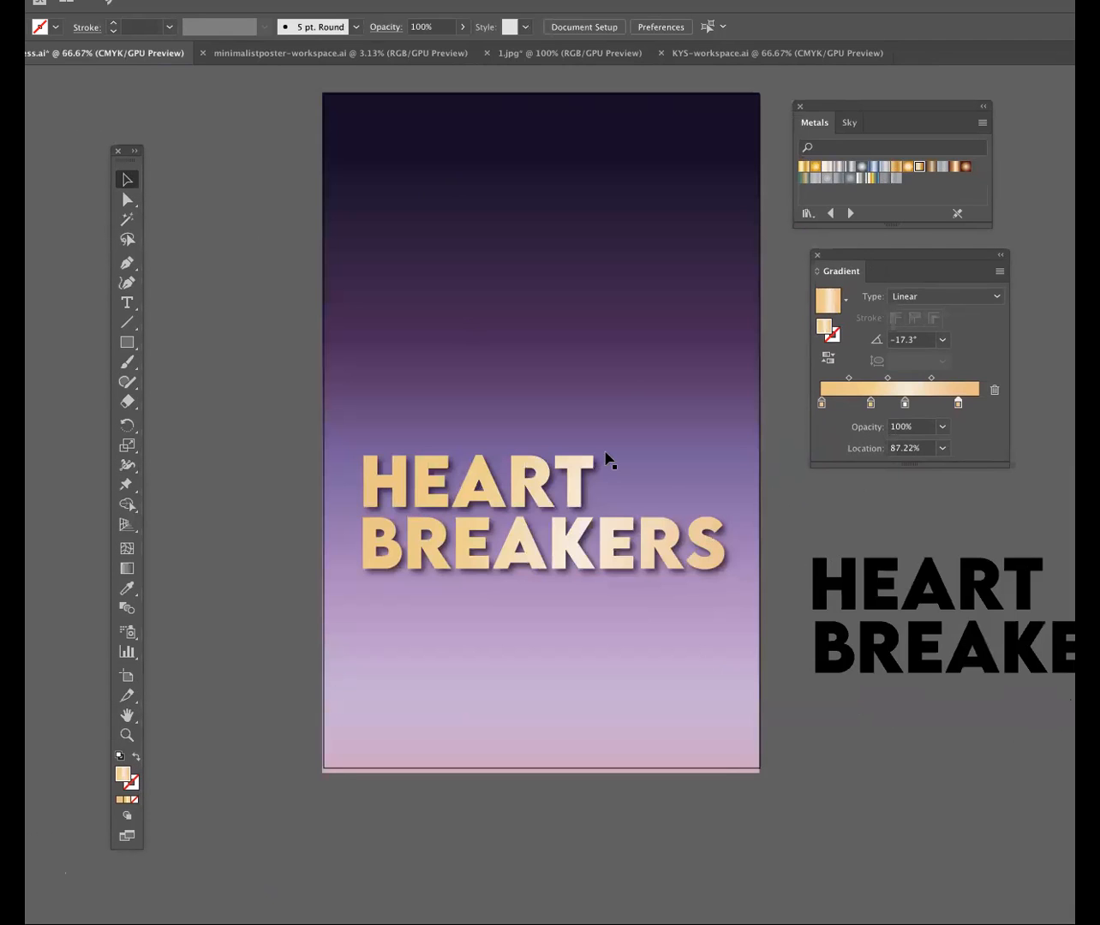
Load the Skintones gradient swatch library alongside Metals and Sky.
left_click(246, 2)
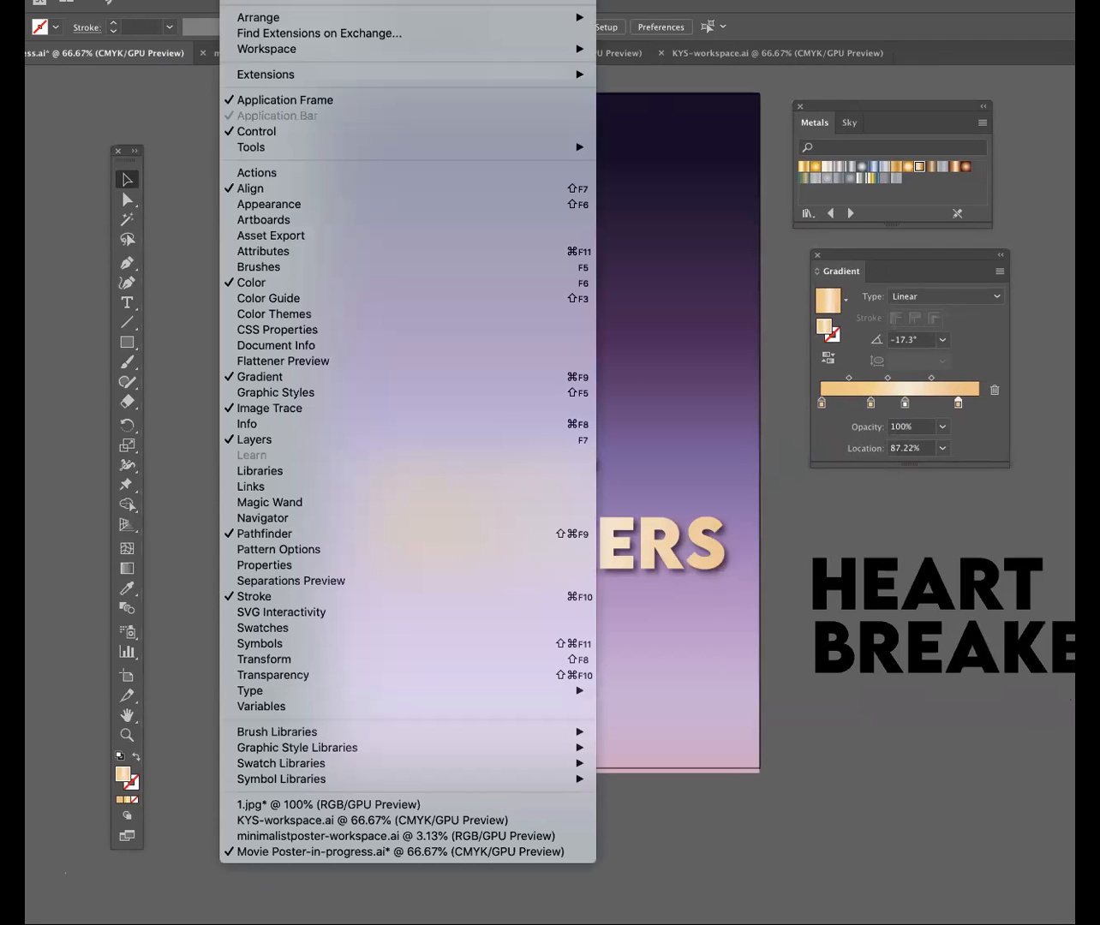
mouse_move(291, 763)
mouse_move(688, 840)
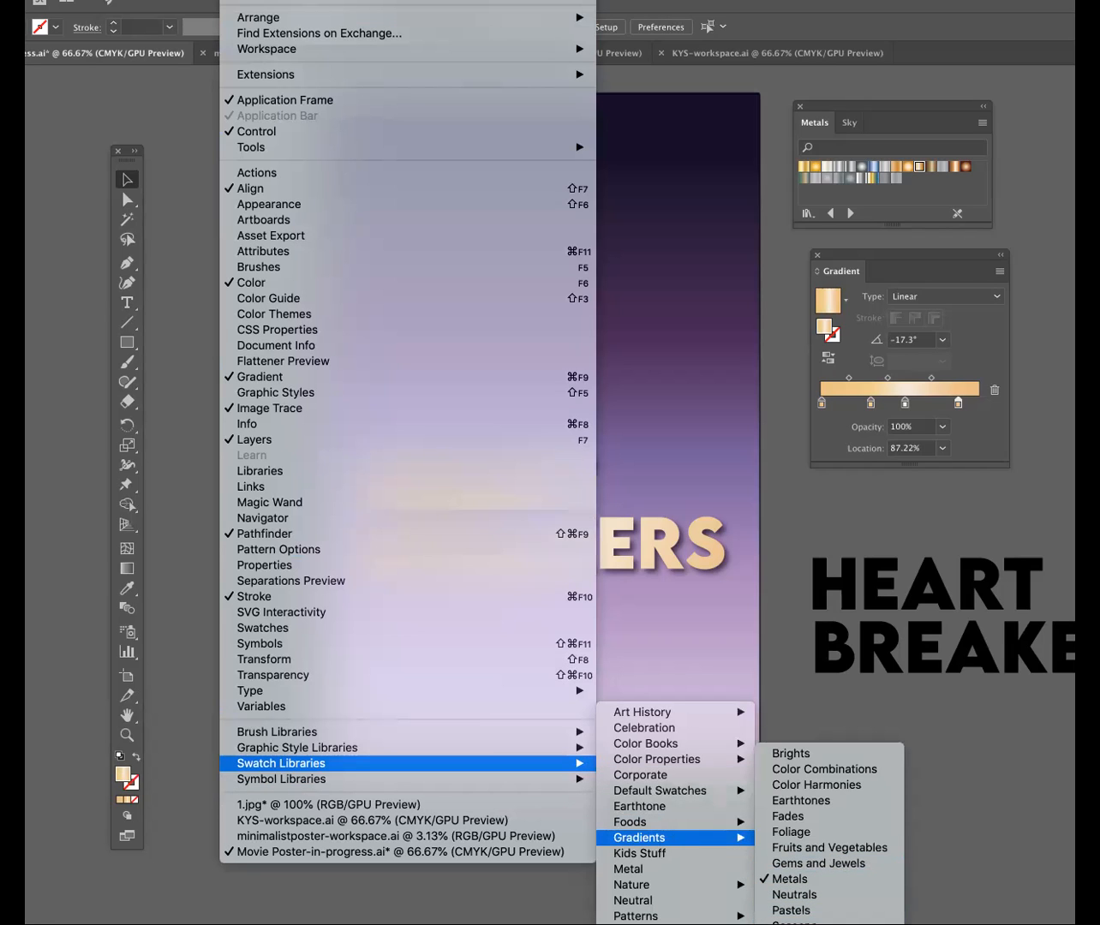
key("Escape")
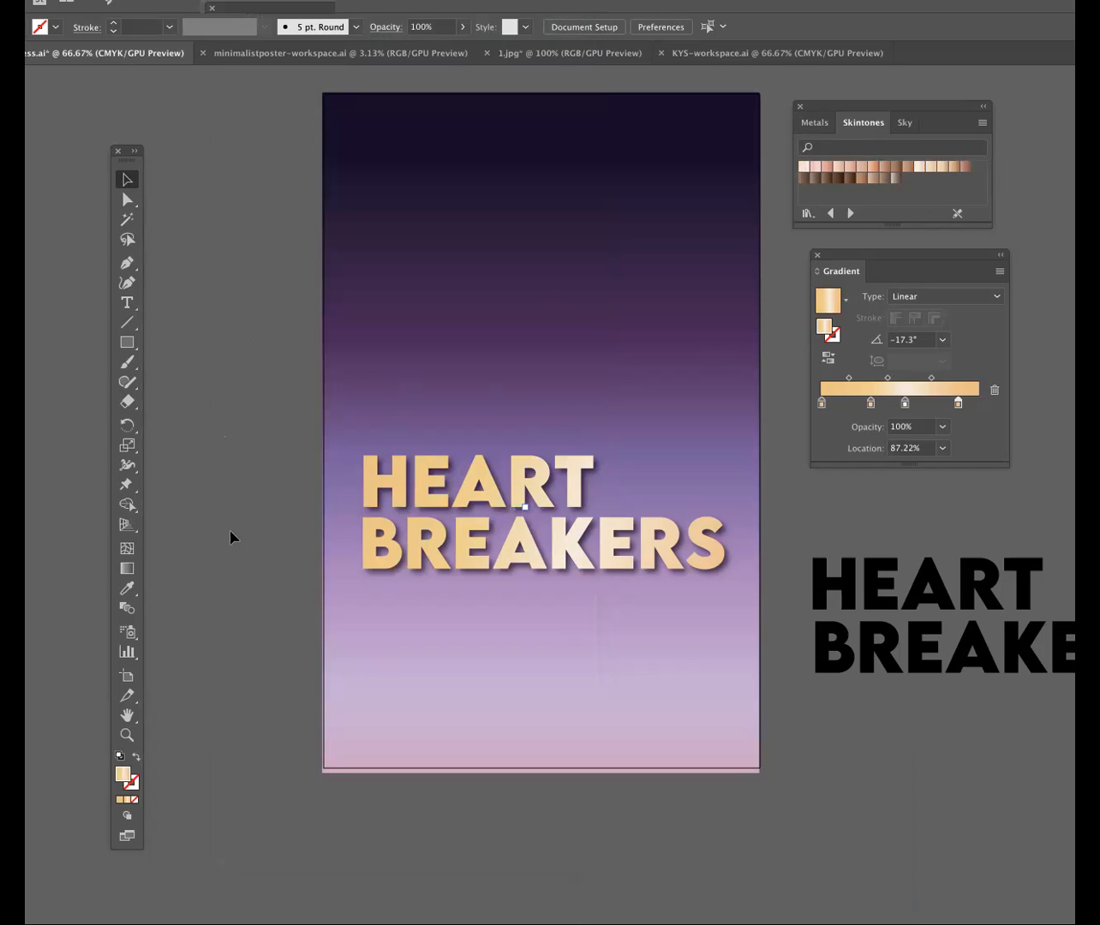
Review the list of gradient swatch libraries and compare the loaded Metals, Skintones and Sky swatches.
key("super+minus")
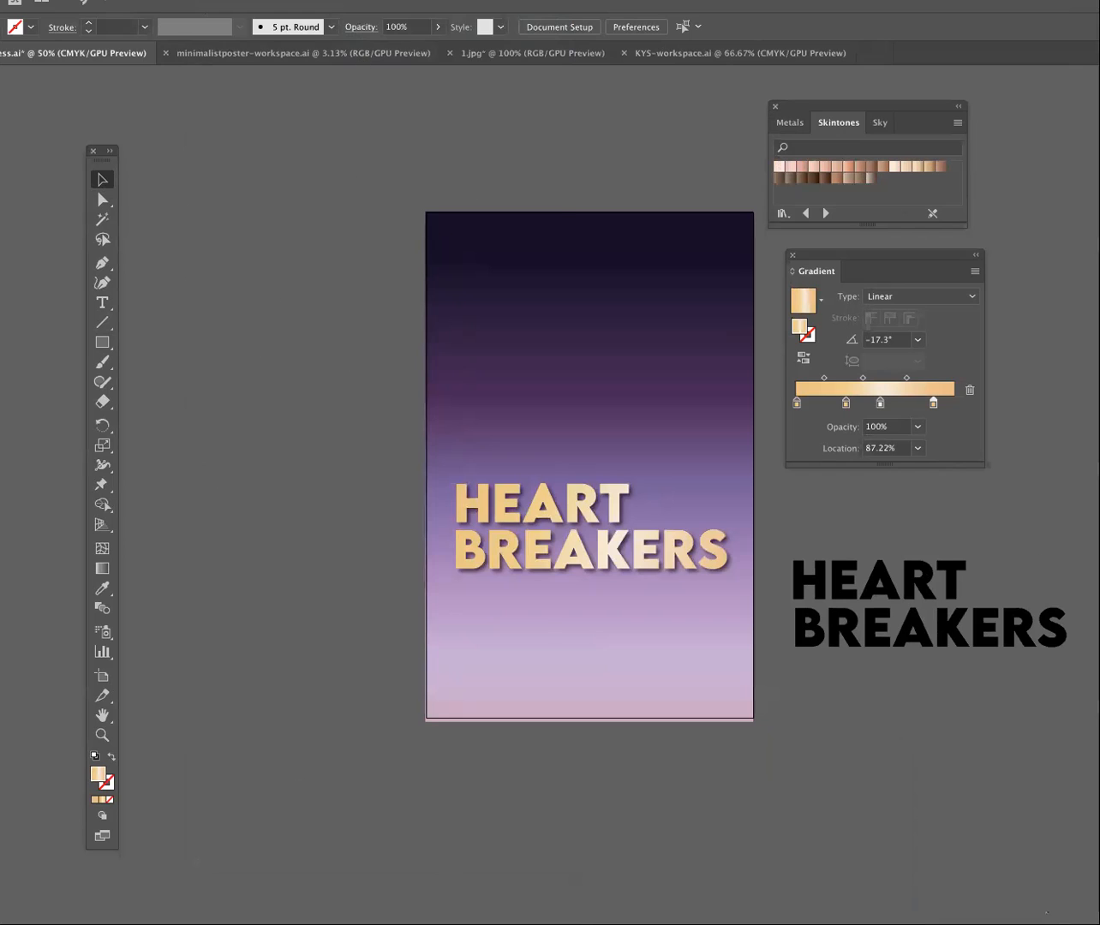
left_click(221, 2)
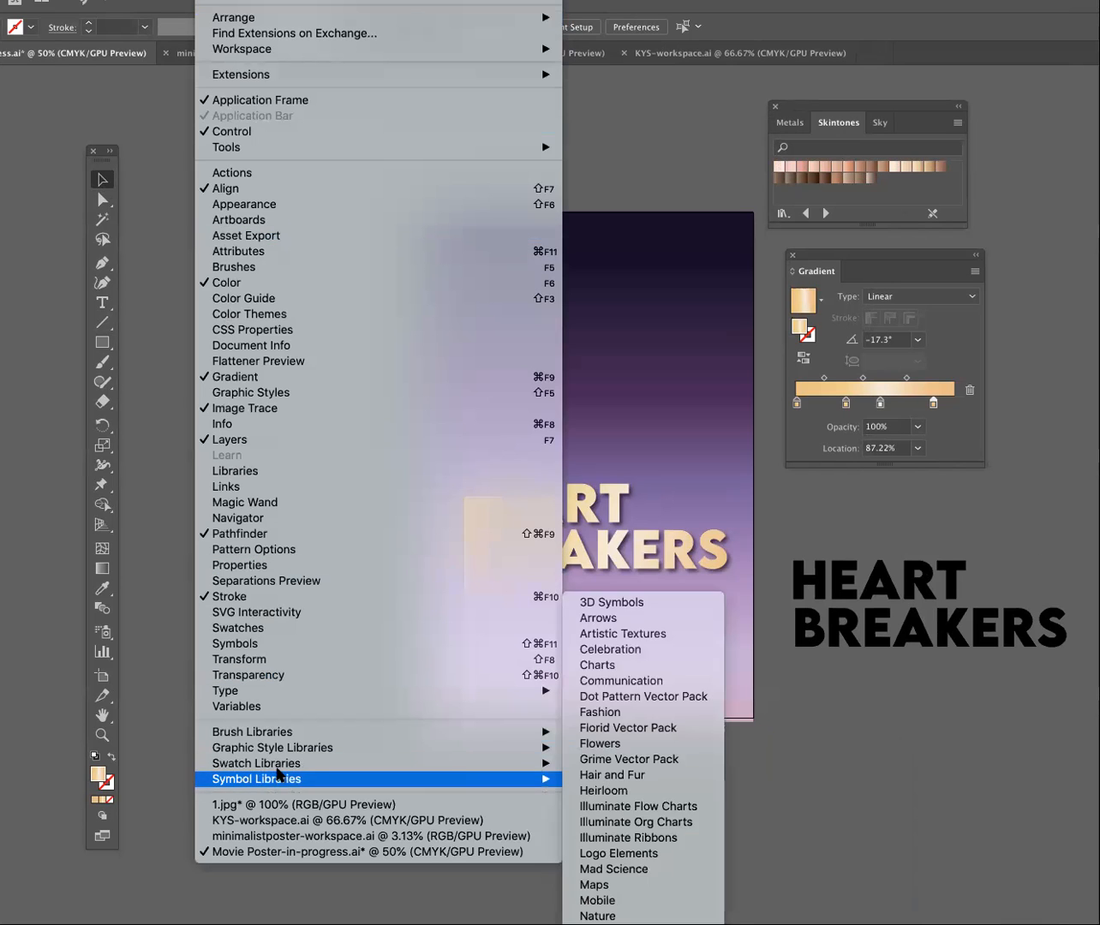
mouse_move(561, 769)
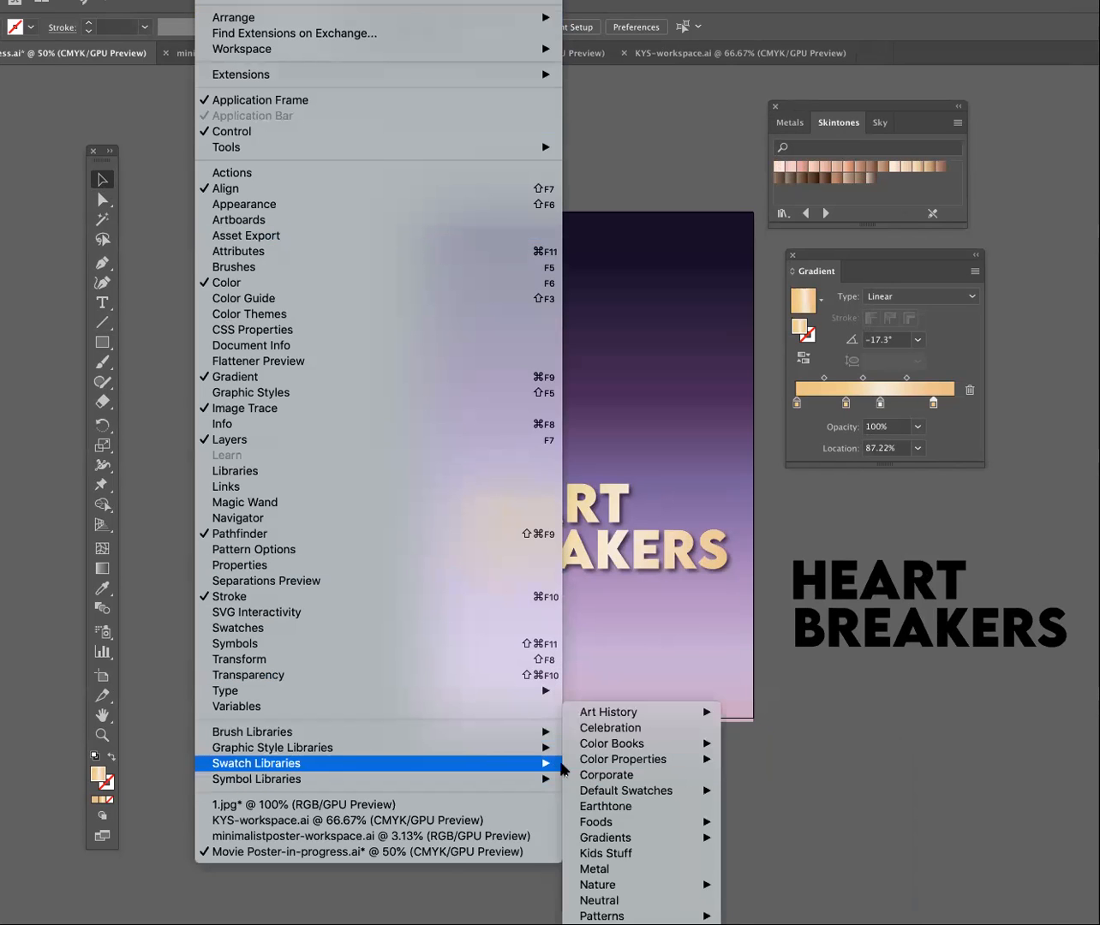
mouse_move(653, 837)
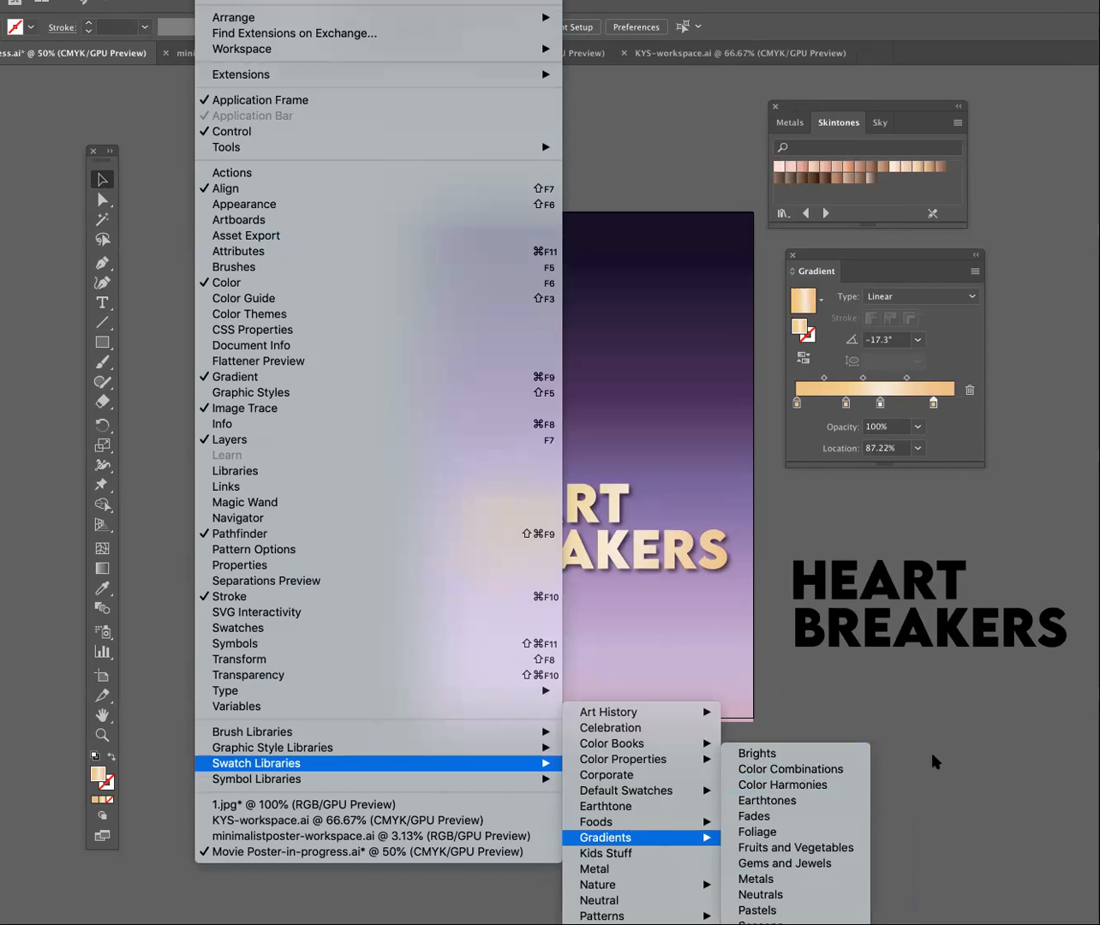
left_click(946, 694)
left_click_drag(856, 108, 866, 97)
left_click(896, 112)
left_click(845, 112)
left_click(800, 113)
left_click(848, 112)
left_click(893, 117)
left_click(848, 112)
left_click(891, 113)
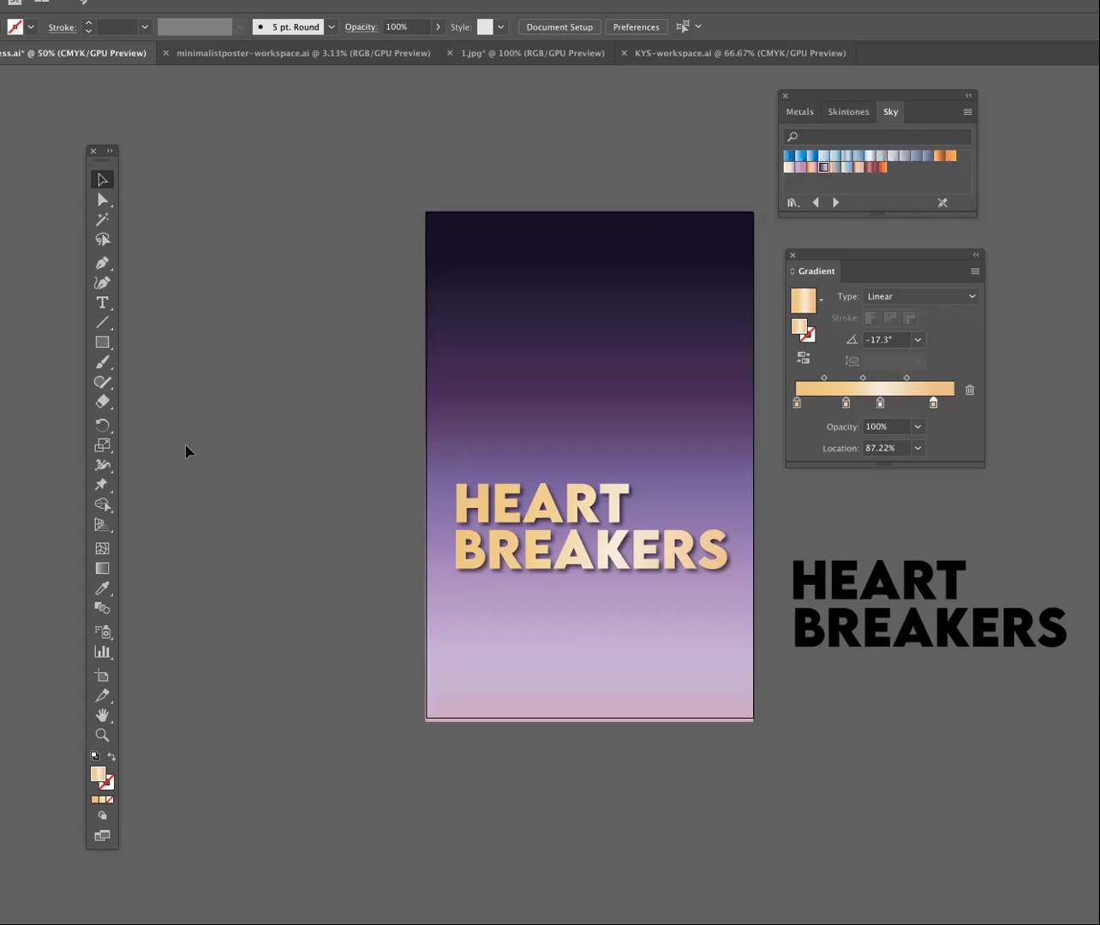
Redraw the poster background's linear gradient in several directions, finishing vertically at 90° with the dark end at the poster's bottom.
left_click(102, 570)
left_click(101, 177)
left_click(557, 385)
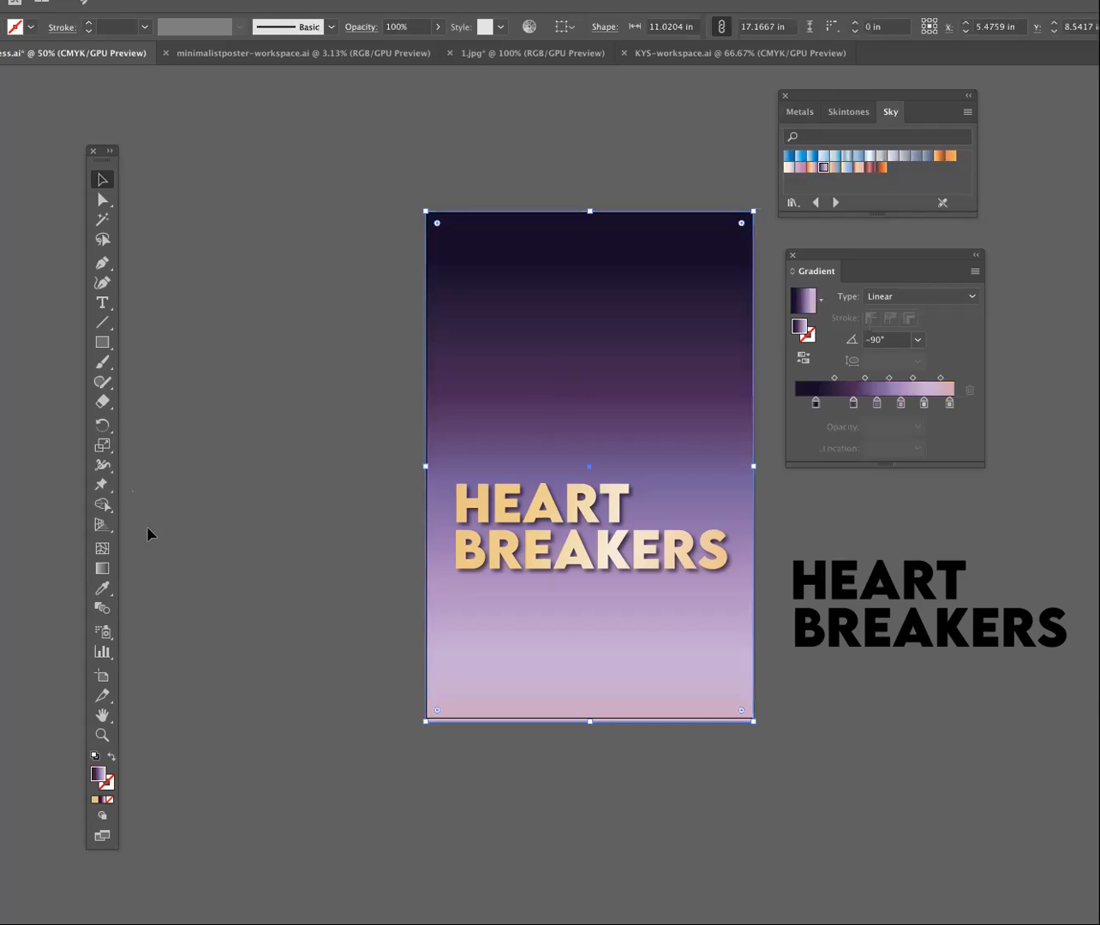
left_click(102, 569)
mouse_move(410, 256)
left_mouse_down()
mouse_move(560, 445)
mouse_move(754, 791)
left_mouse_up()
mouse_move(613, 825)
left_mouse_down()
mouse_move(700, 177)
mouse_move(632, 165)
left_mouse_up()
left_click_drag(754, 204, 395, 786)
left_click_drag(378, 559, 786, 557)
left_click_drag(581, 178, 589, 798)
left_click_drag(538, 345, 553, 195)
Change the poster background's gradient type to Radial.
mouse_move(864, 252)
left_mouse_down()
mouse_move(874, 265)
mouse_move(864, 273)
left_mouse_up()
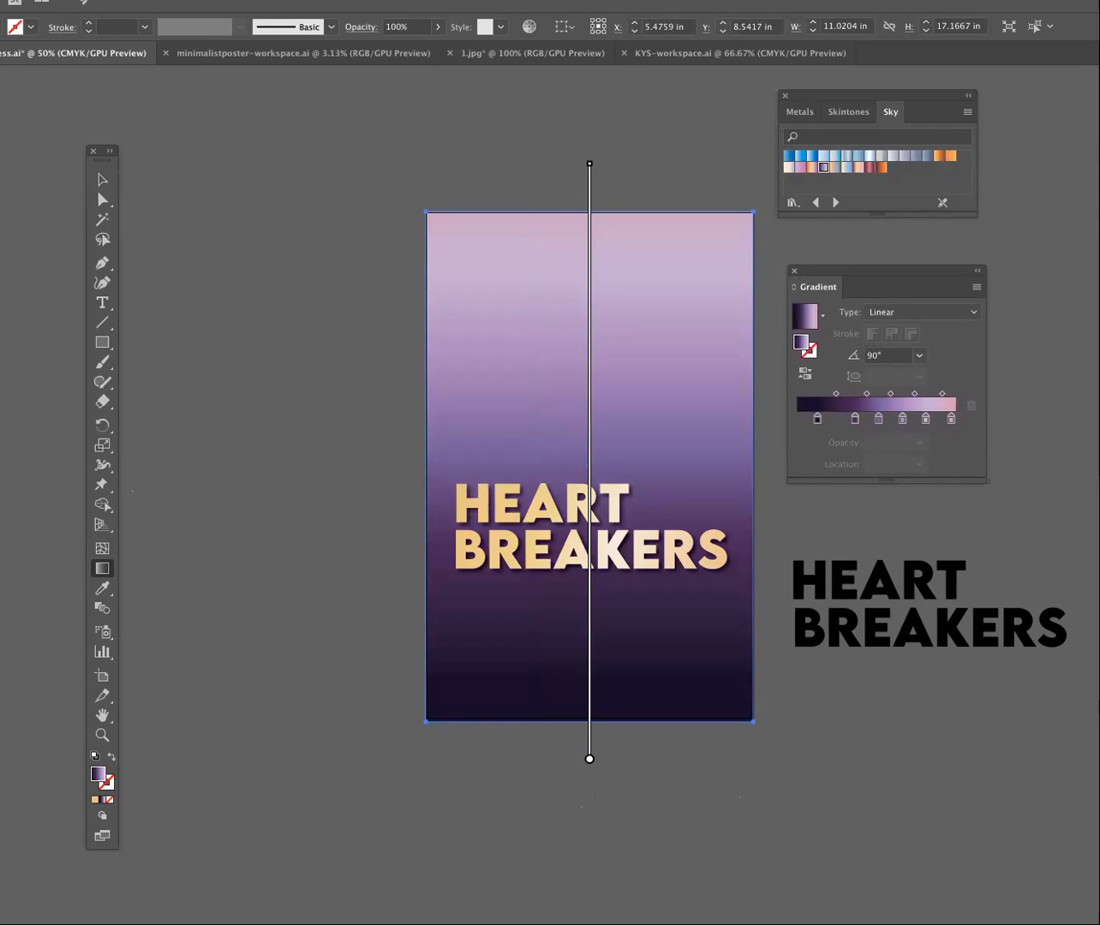
left_click(221, 2)
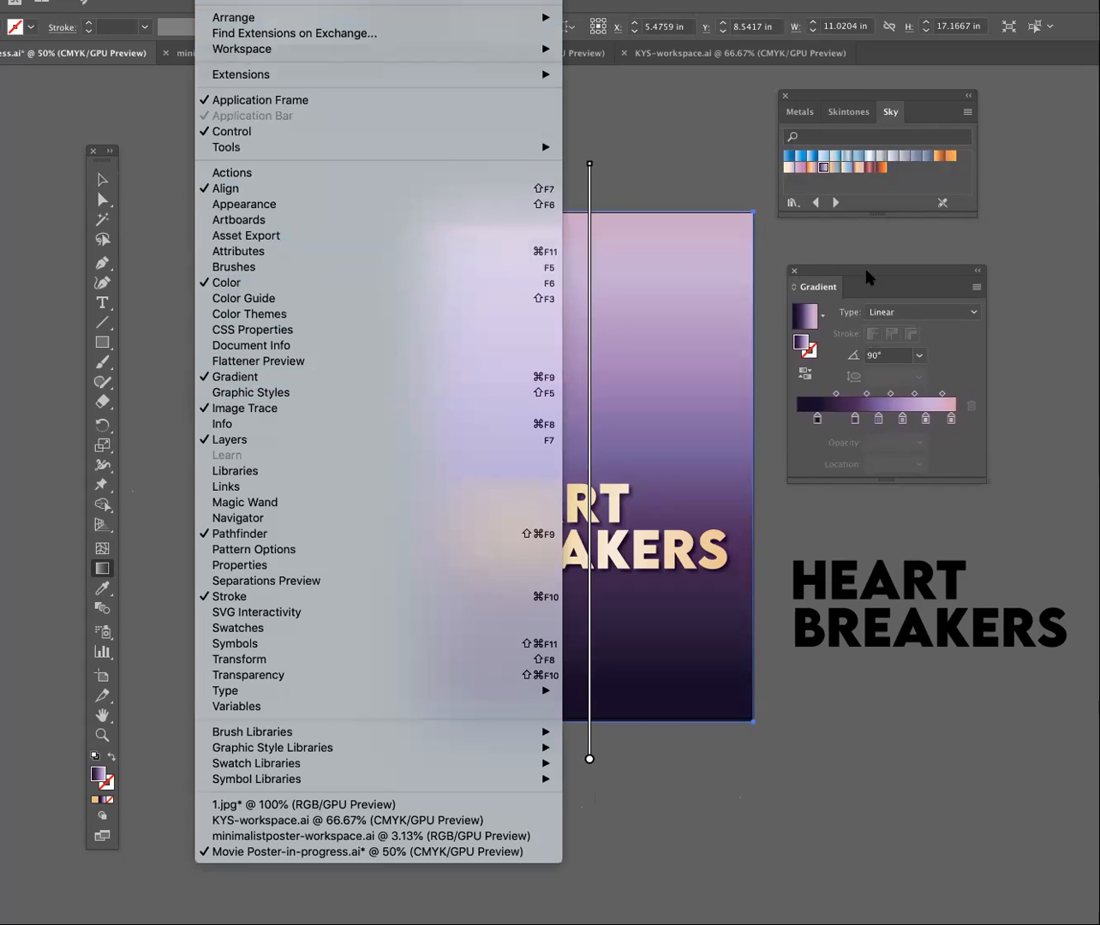
left_click(869, 276)
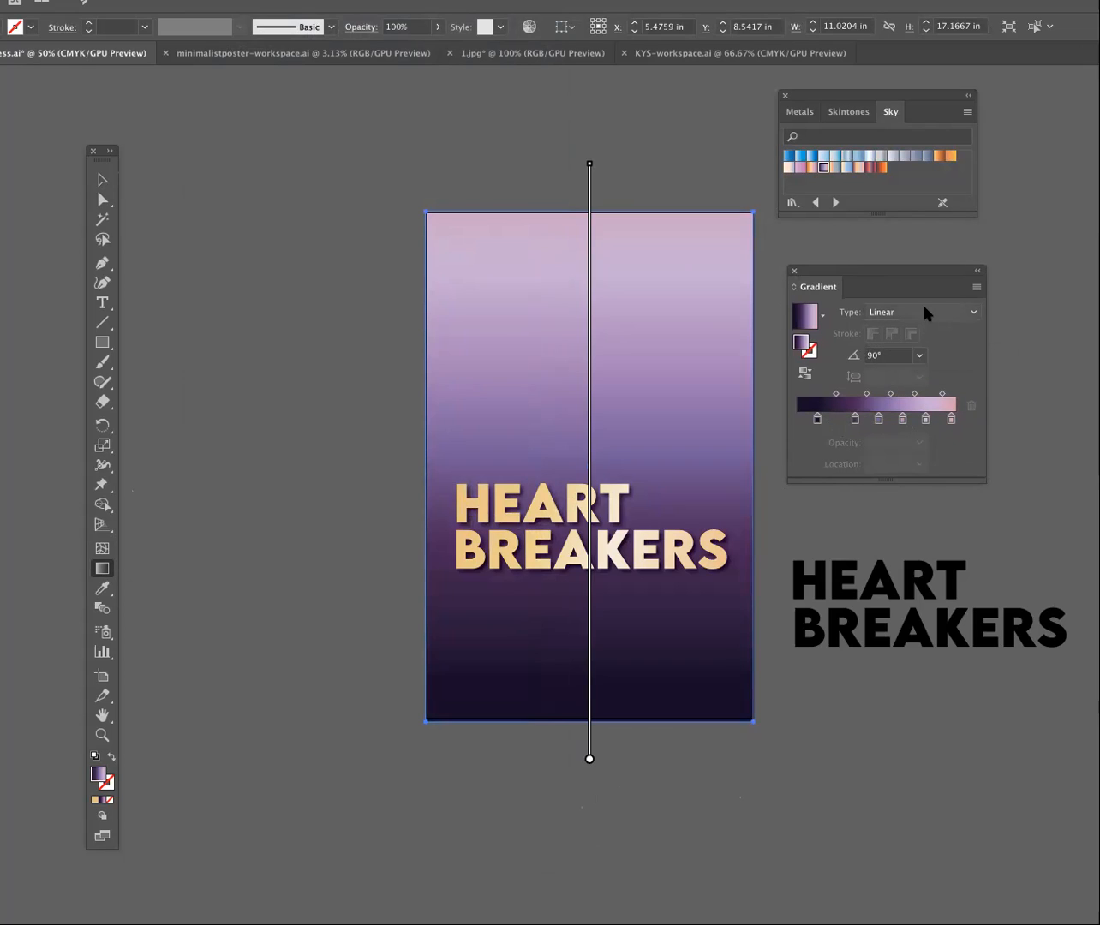
left_click(975, 315)
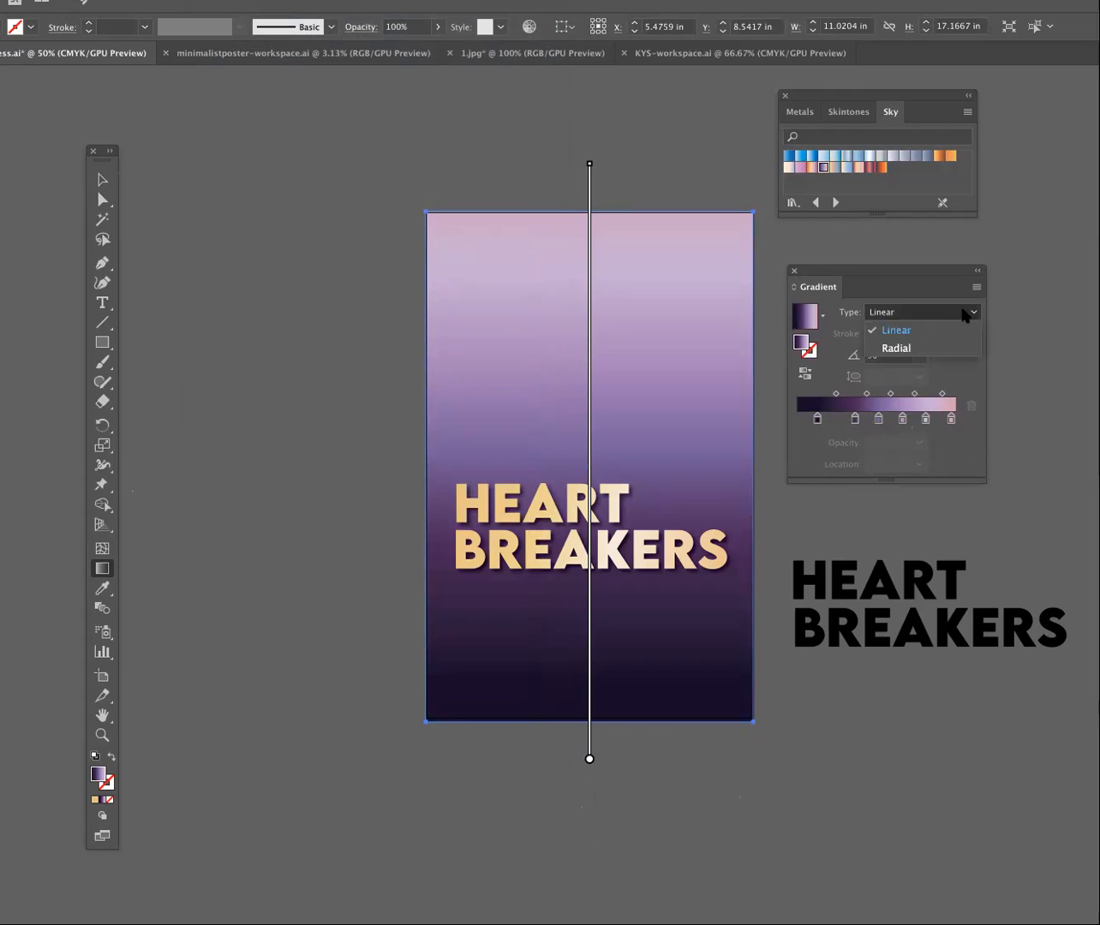
left_click(972, 313)
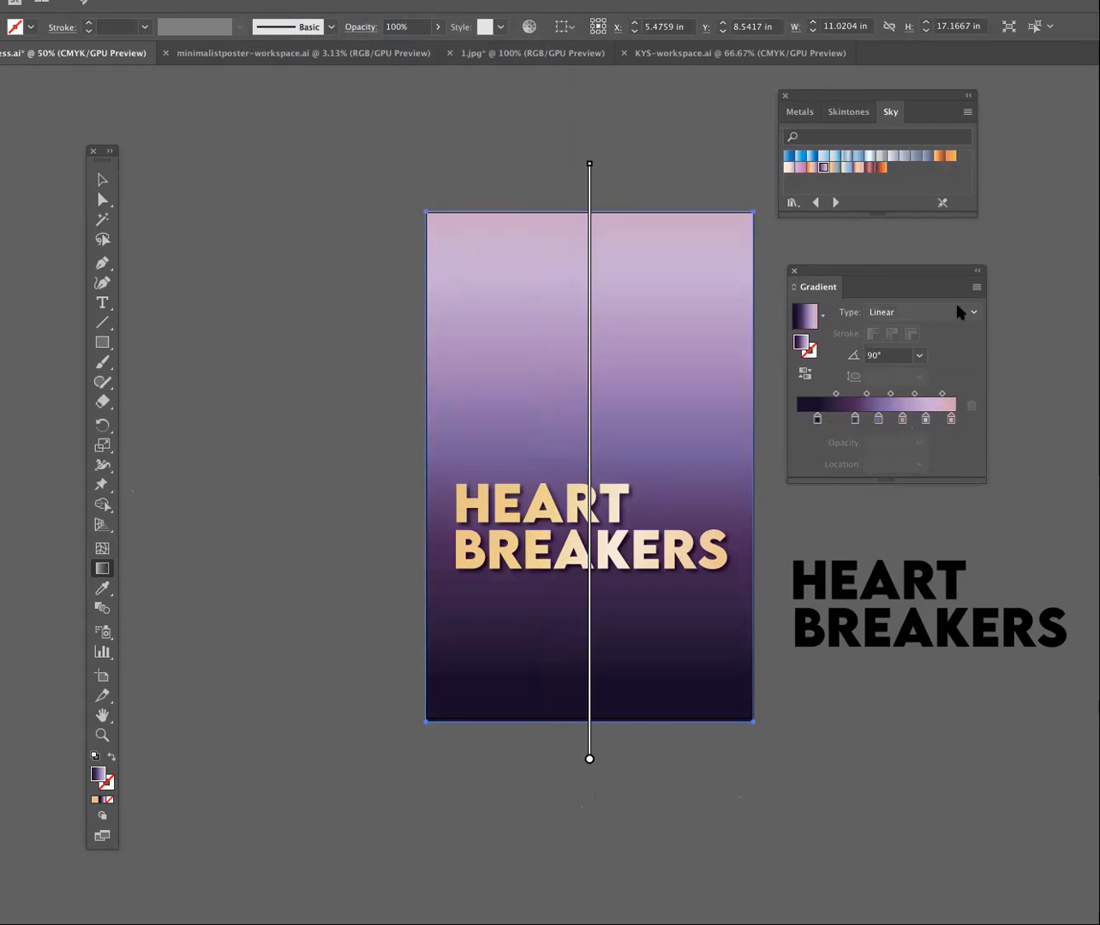
left_click(965, 312)
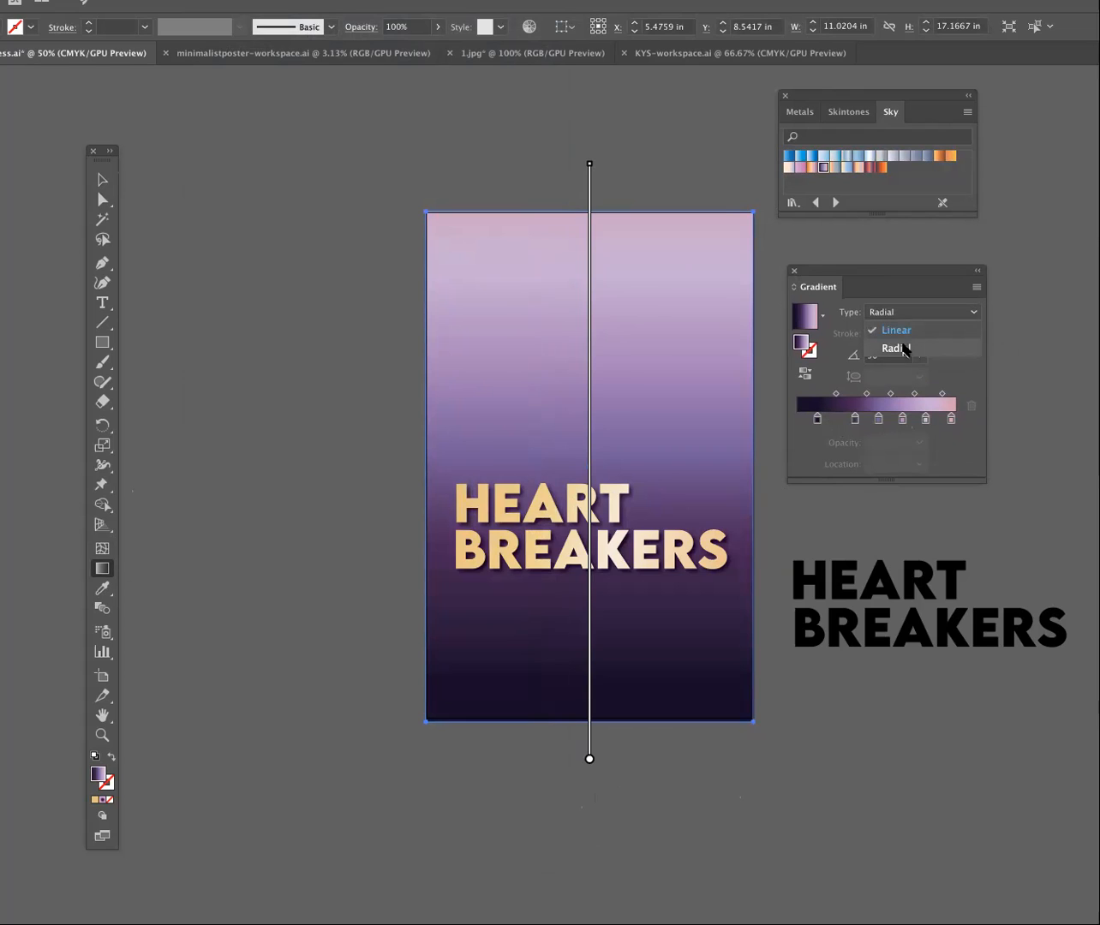
left_click(904, 350)
Redraw the radial background gradient from several centre points, finishing just above the title at -45°.
mouse_move(578, 439)
left_mouse_down()
mouse_move(437, 297)
mouse_move(403, 154)
left_mouse_up()
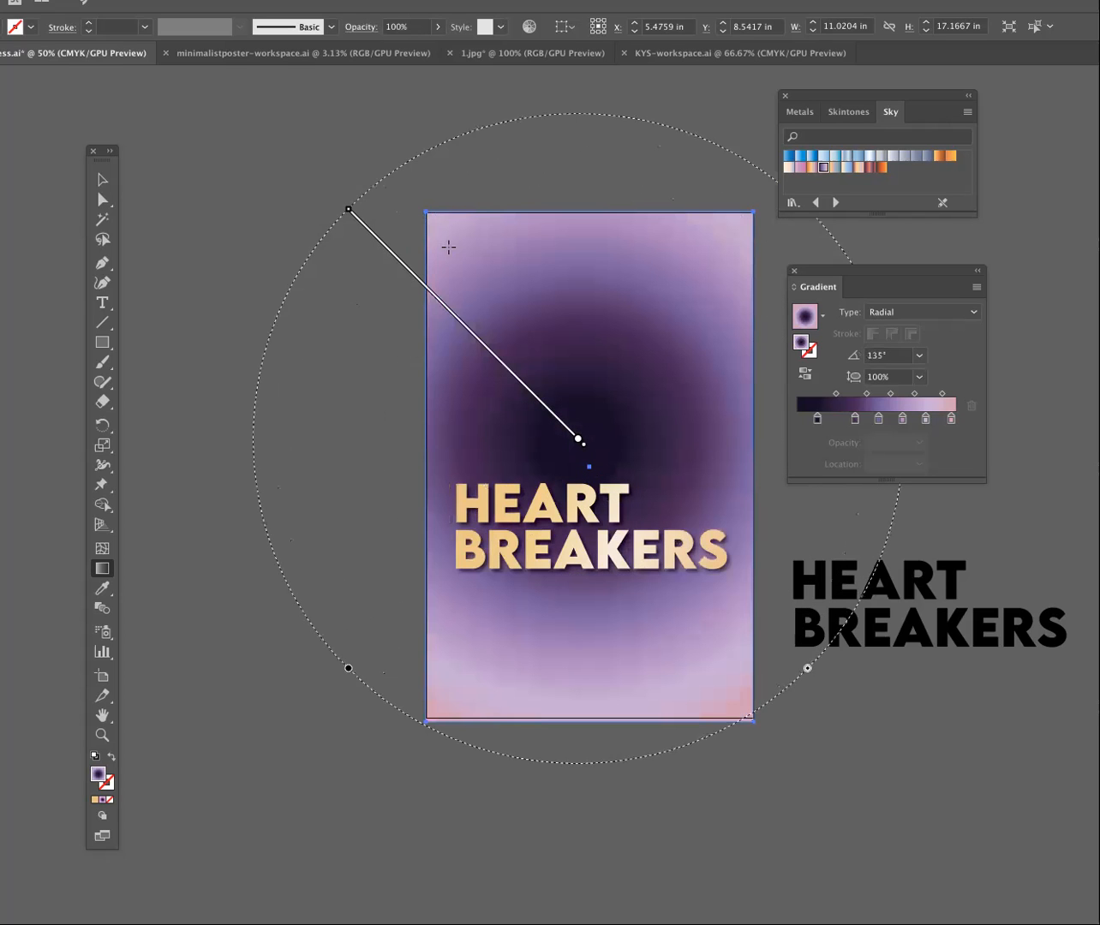
left_click_drag(592, 419, 347, 109)
left_click_drag(618, 398, 921, 700)
left_click_drag(905, 786, 652, 527)
left_click_drag(610, 421, 866, 678)
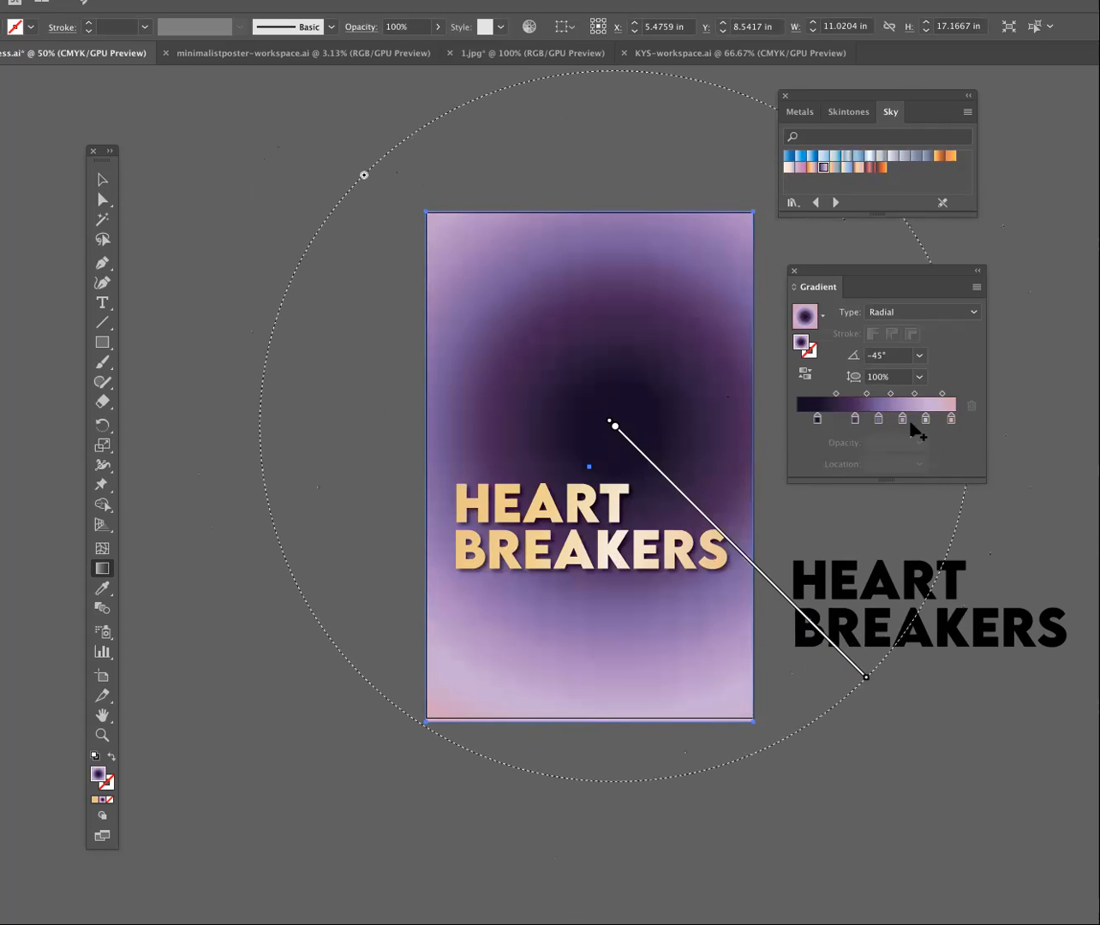
Reverse the background gradient's colour stops so pink starts at the centre and the darkest purple ends at the outer edge.
mouse_move(952, 421)
left_mouse_down()
mouse_move(804, 417)
mouse_move(953, 422)
left_mouse_up()
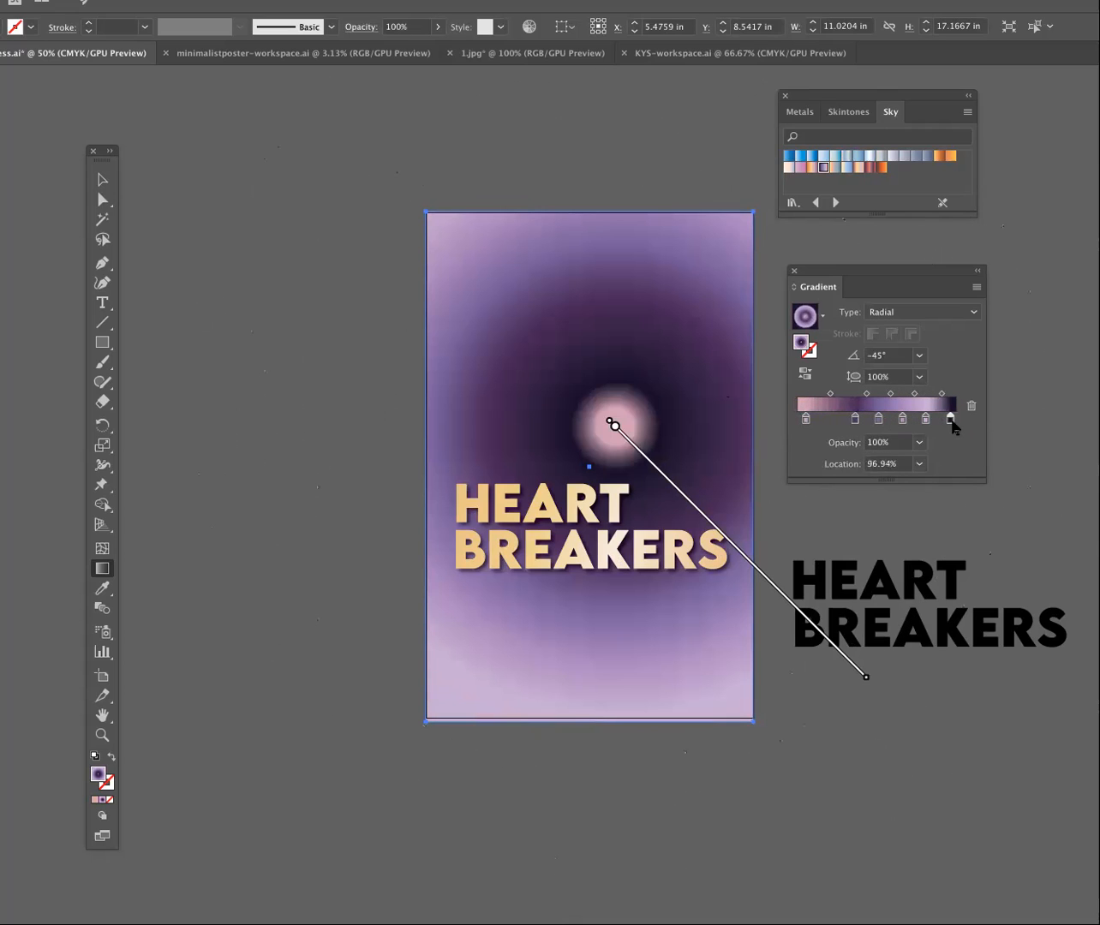
left_click(869, 418)
left_click_drag(869, 419, 814, 421)
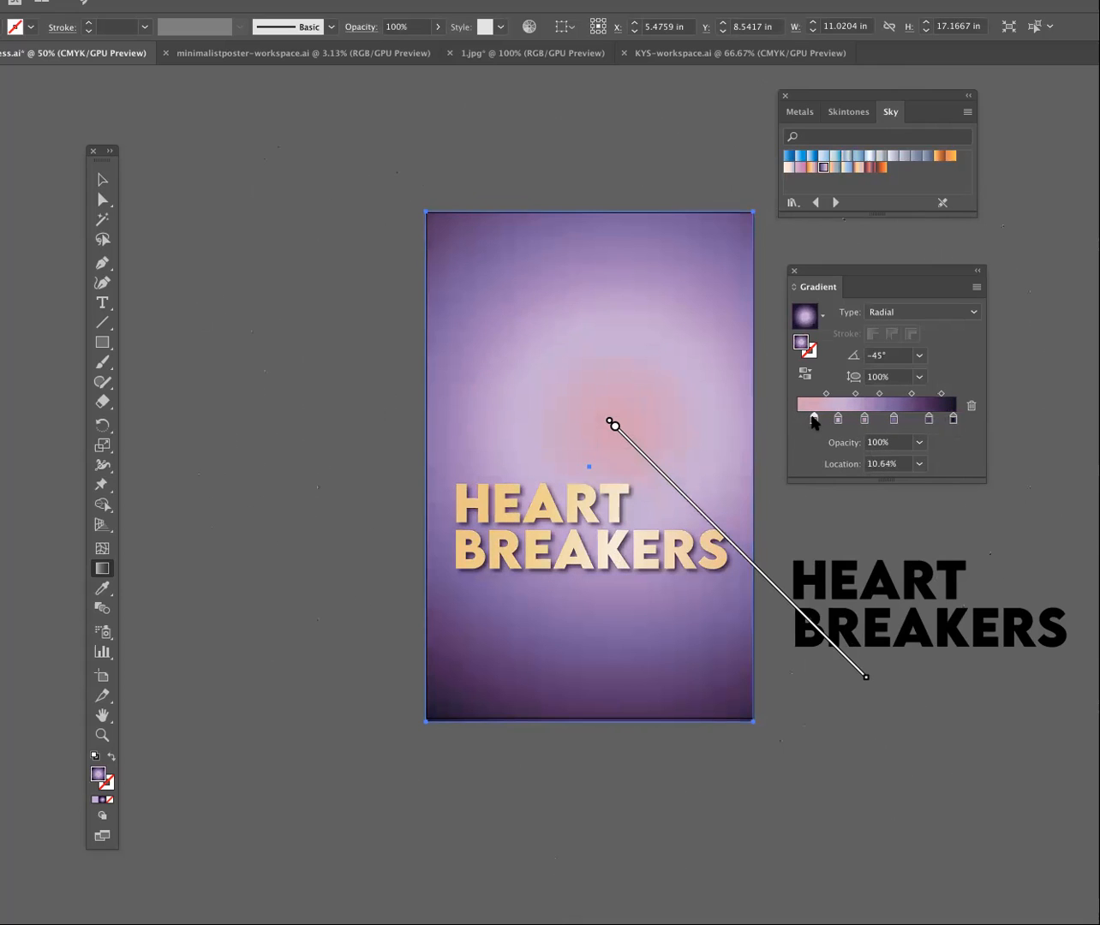
left_click_drag(893, 422, 946, 422)
left_click_drag(818, 420, 824, 420)
Add a stop at the start of the background gradient and colour it pale yellow with C 1.57, M 0, Y 30.59, K 0.
left_click(802, 420)
double_click(803, 419)
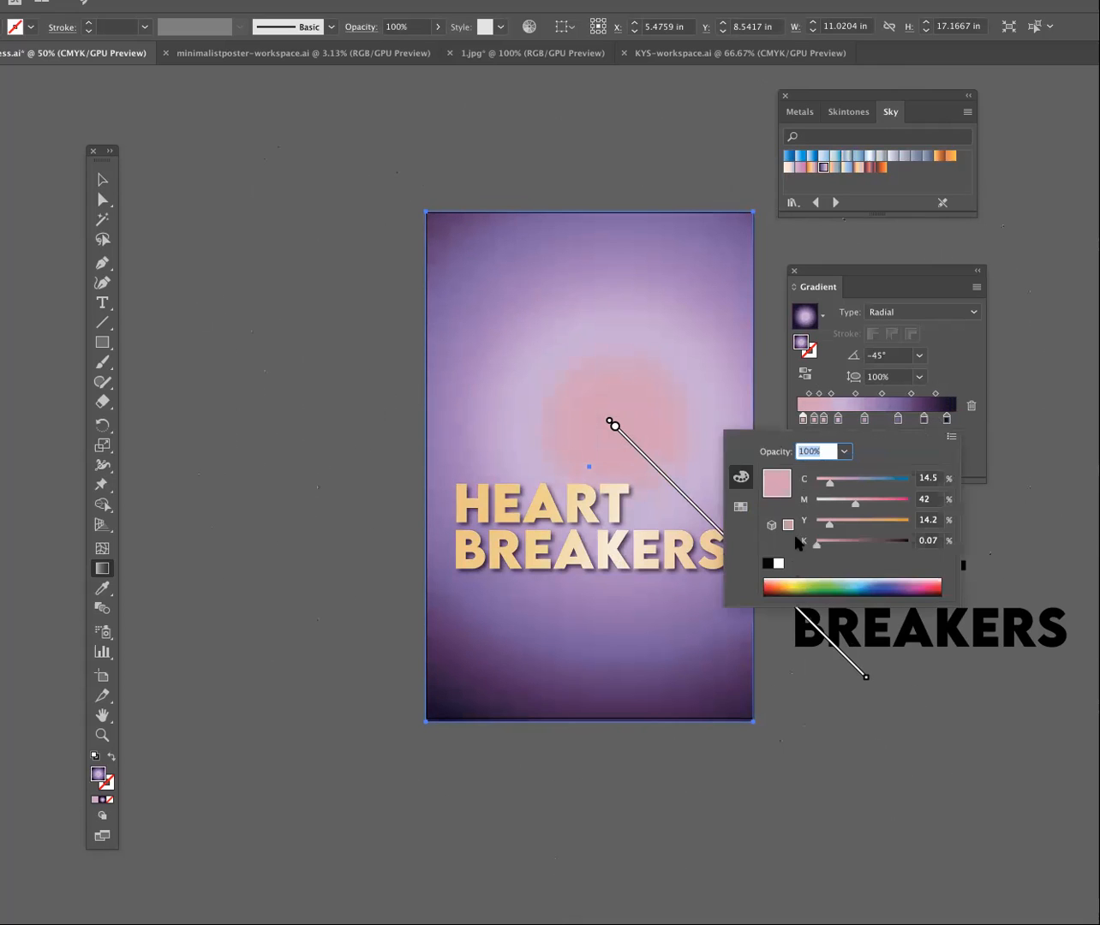
left_click(794, 580)
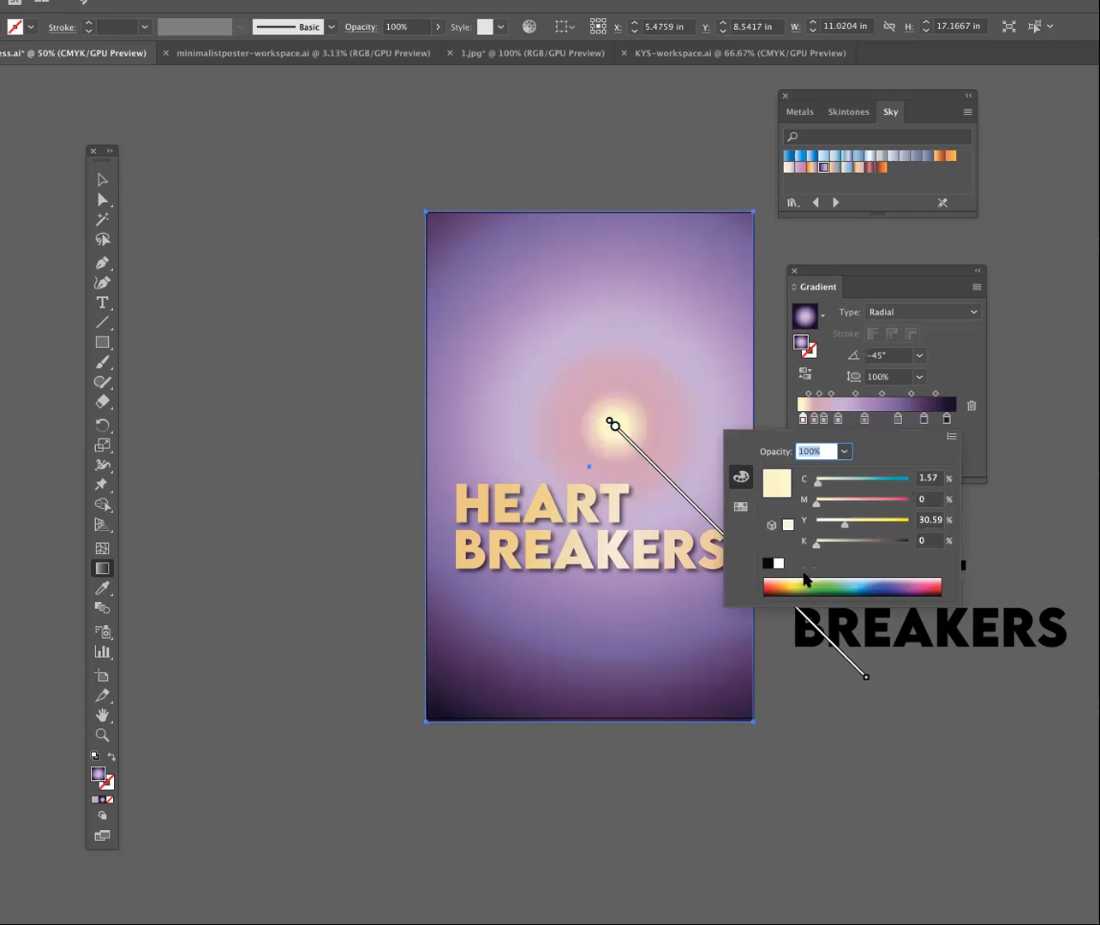
Reduce the background gradient to five stops spread from pale yellow through lavender to deep purple, with the middle stop at 56.21%.
left_click(822, 419)
left_click_drag(822, 419, 885, 419)
left_click(813, 418)
left_click(899, 419)
left_click(934, 416)
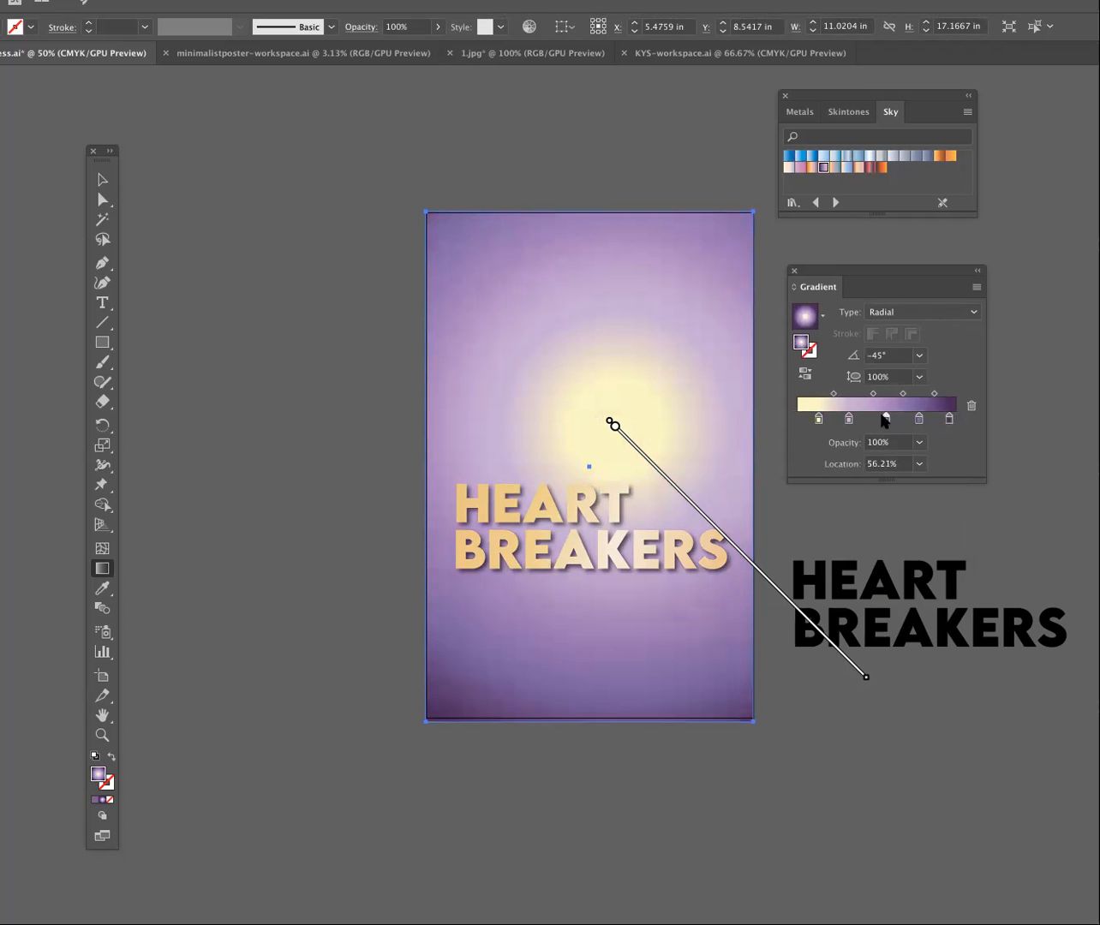
Redraw the radial gradient outward from near the poster's centre at 135° and deselect the background.
mouse_move(583, 431)
left_click_drag(594, 459, 379, 244)
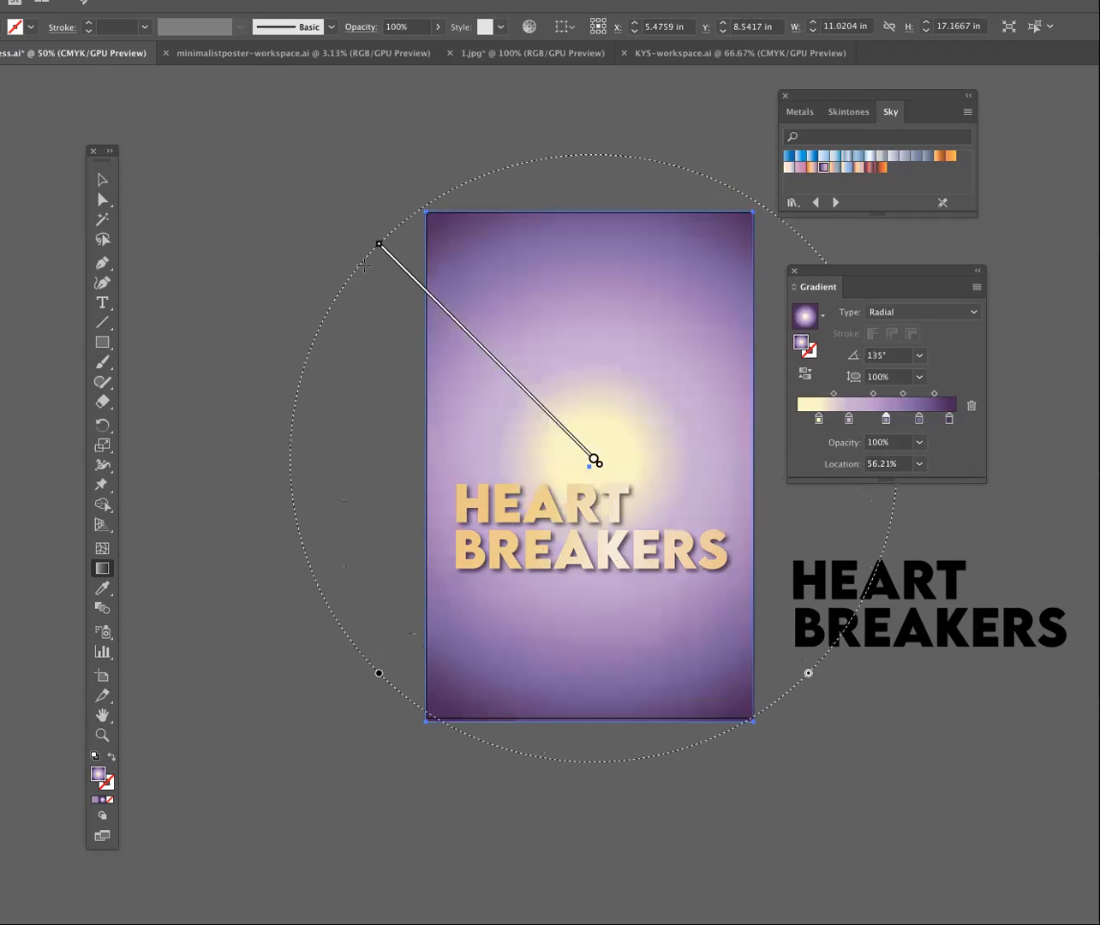
mouse_move(565, 456)
left_mouse_down()
mouse_move(394, 314)
mouse_move(285, 199)
left_mouse_up()
left_click(102, 178)
left_click(305, 287)
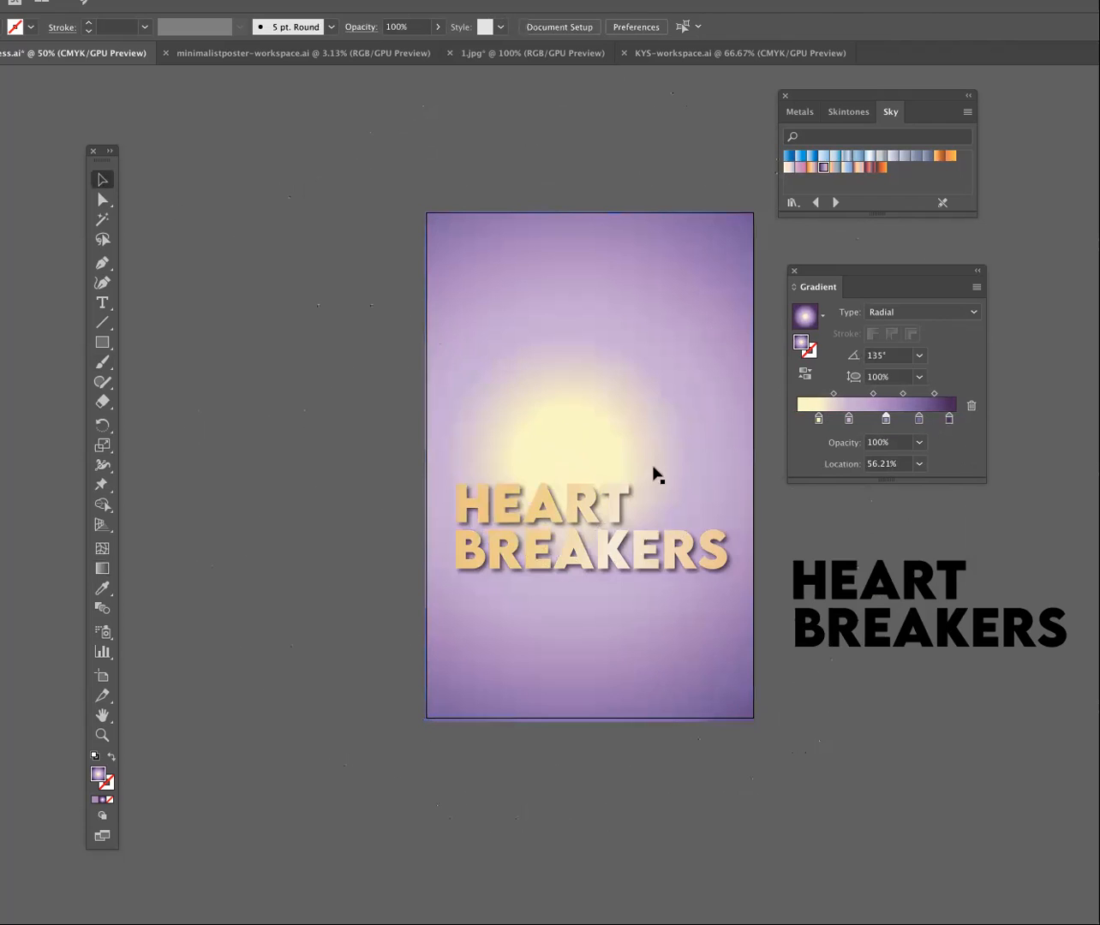
Move the two-line gold title up above the yellow glow in the poster's upper part.
left_click(586, 505)
left_click_drag(586, 505, 489, 315)
left_click(417, 698)
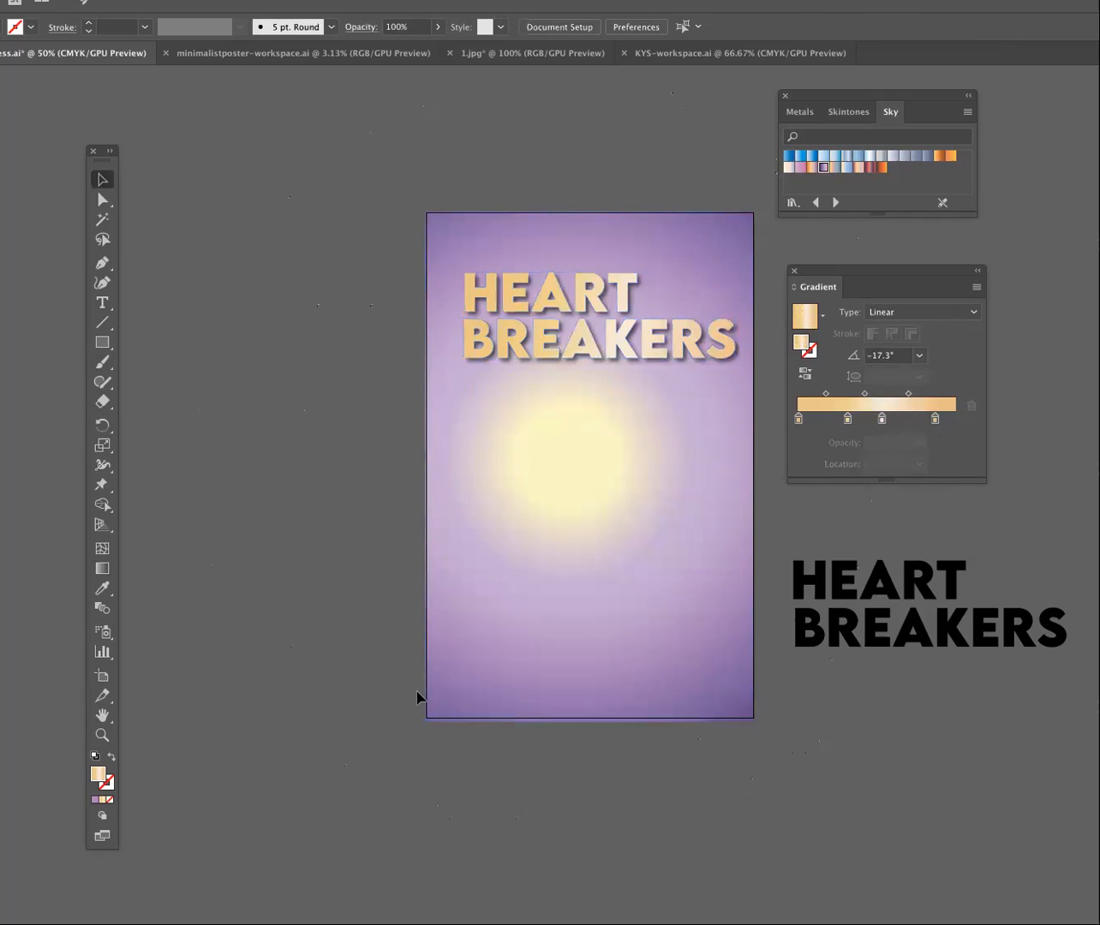
Select the poster background with the Group Selection tool and change its gradient type to Linear.
left_click(586, 512)
left_click(399, 500)
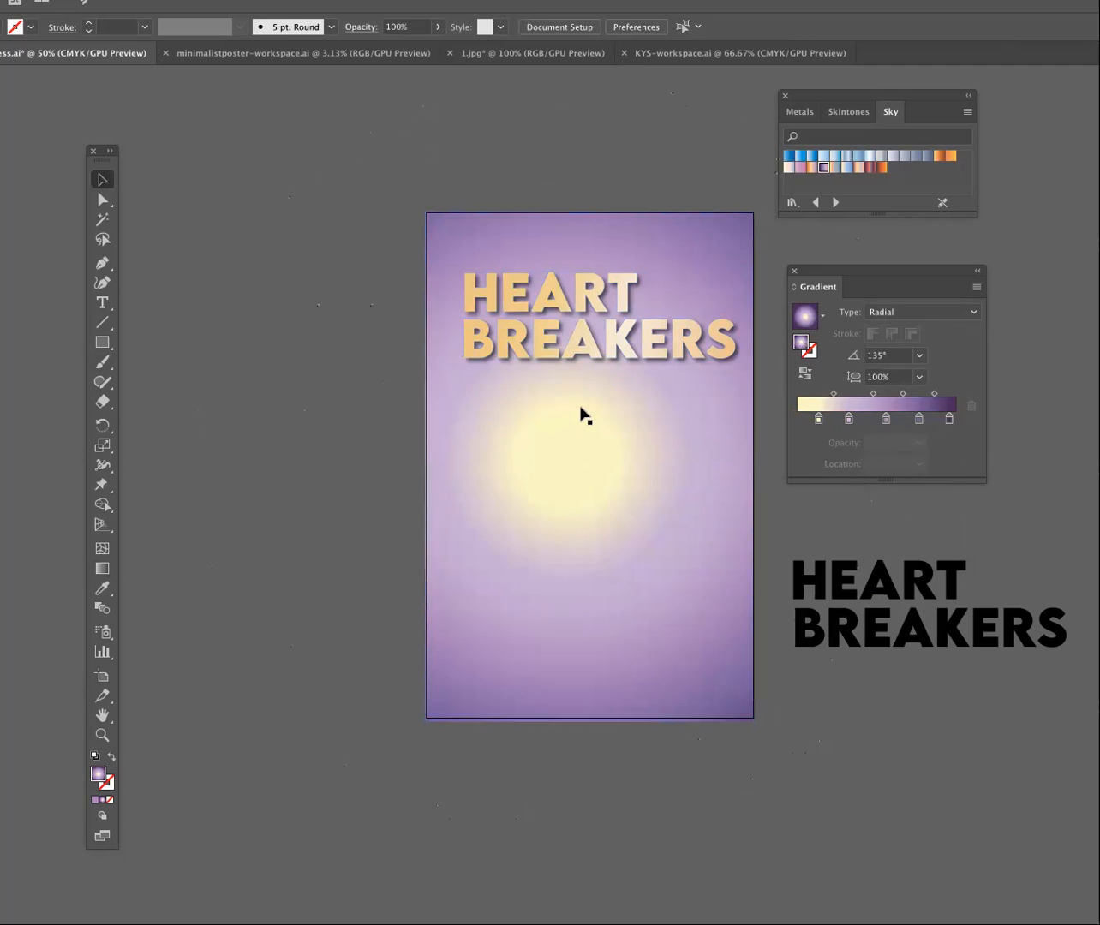
left_click(586, 497)
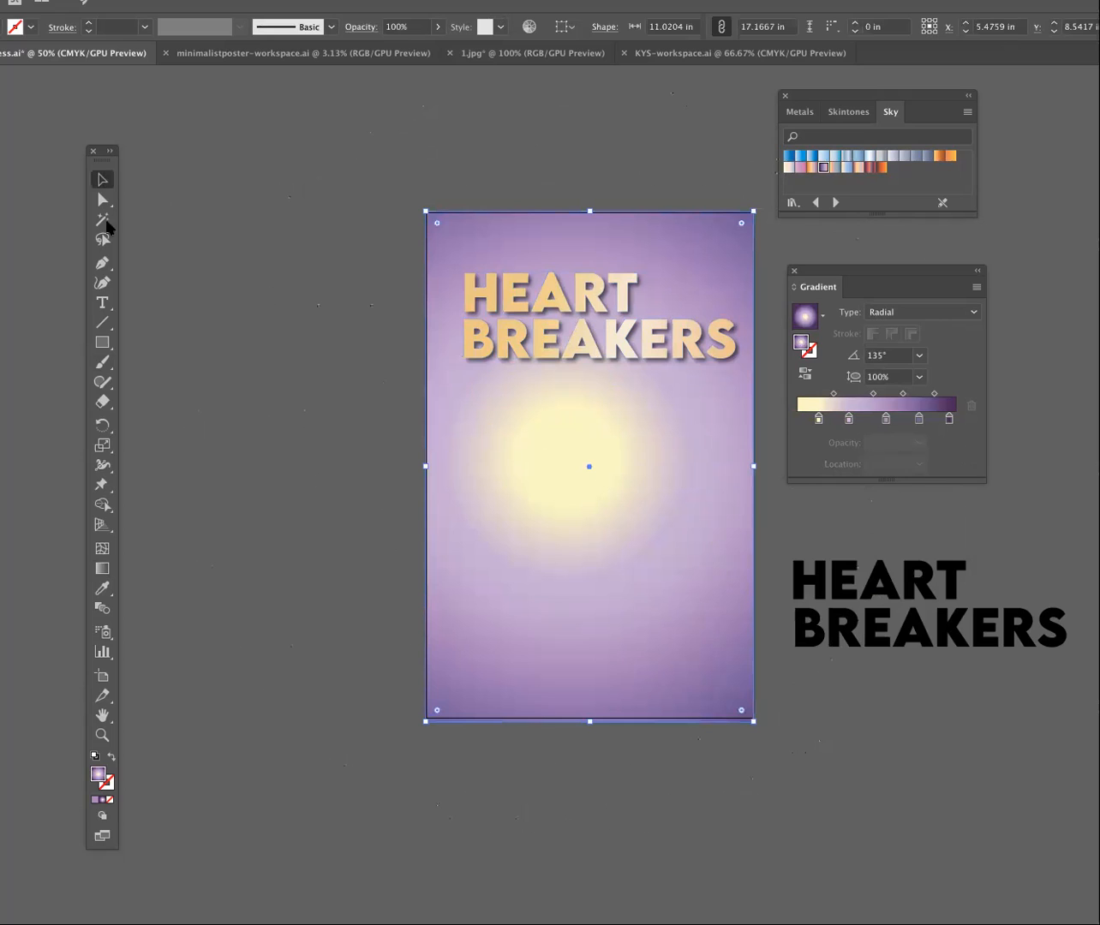
left_click(404, 416)
left_click_drag(102, 199, 141, 224)
left_click(649, 550)
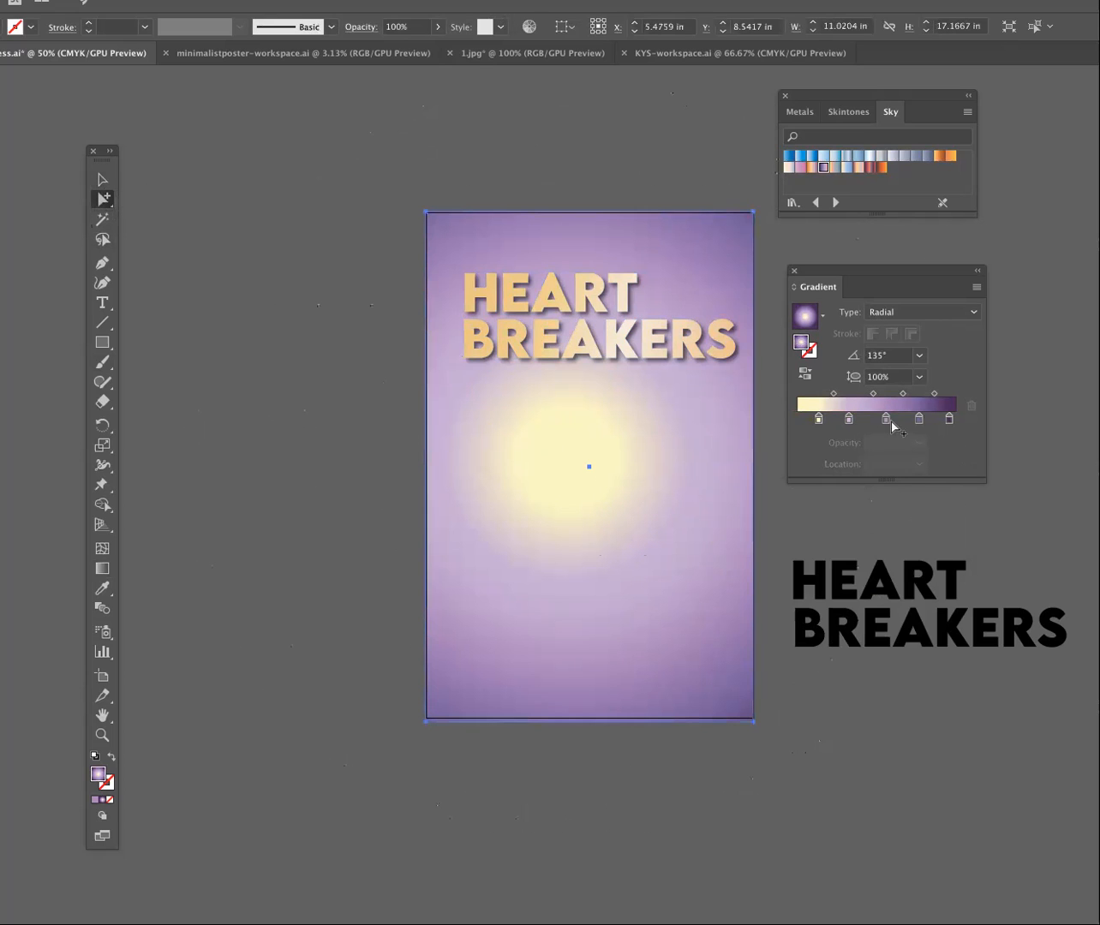
left_click(971, 315)
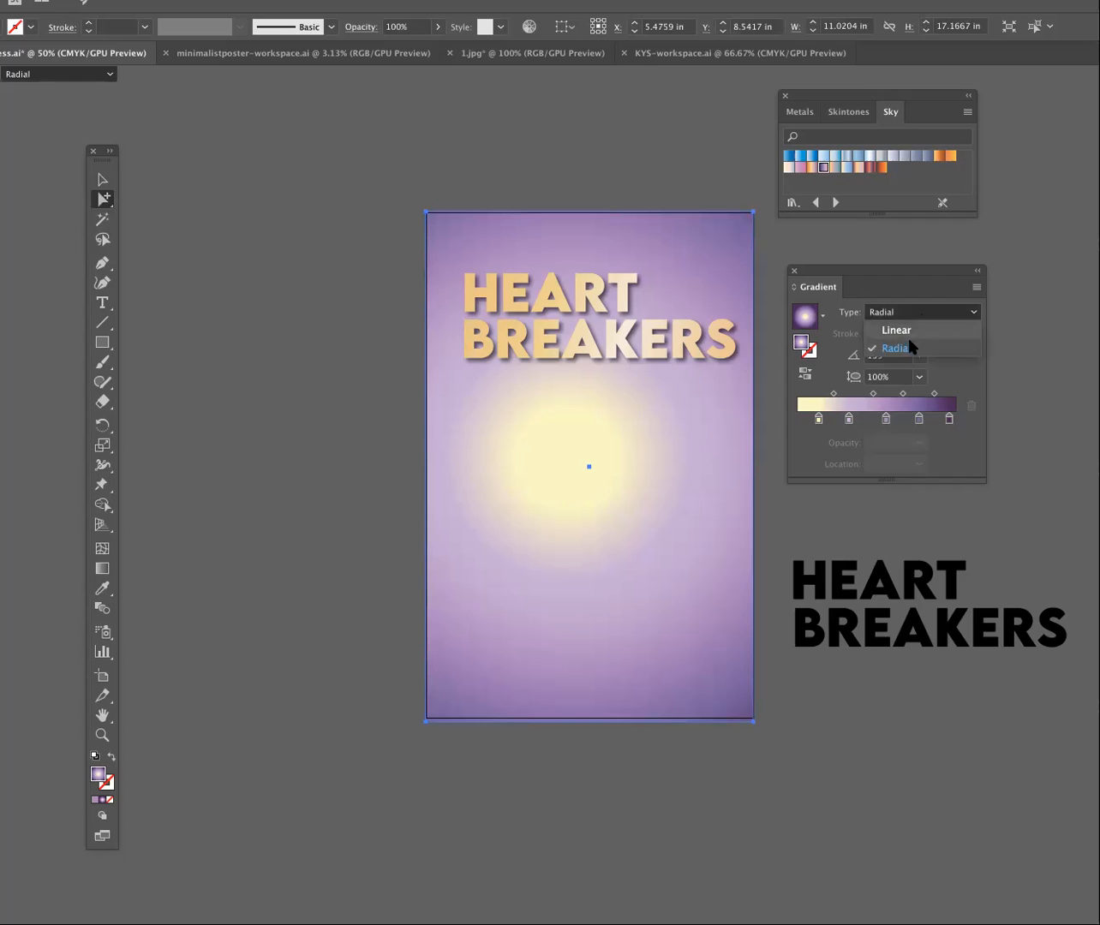
left_click(958, 312)
left_click(956, 311)
left_click(916, 325)
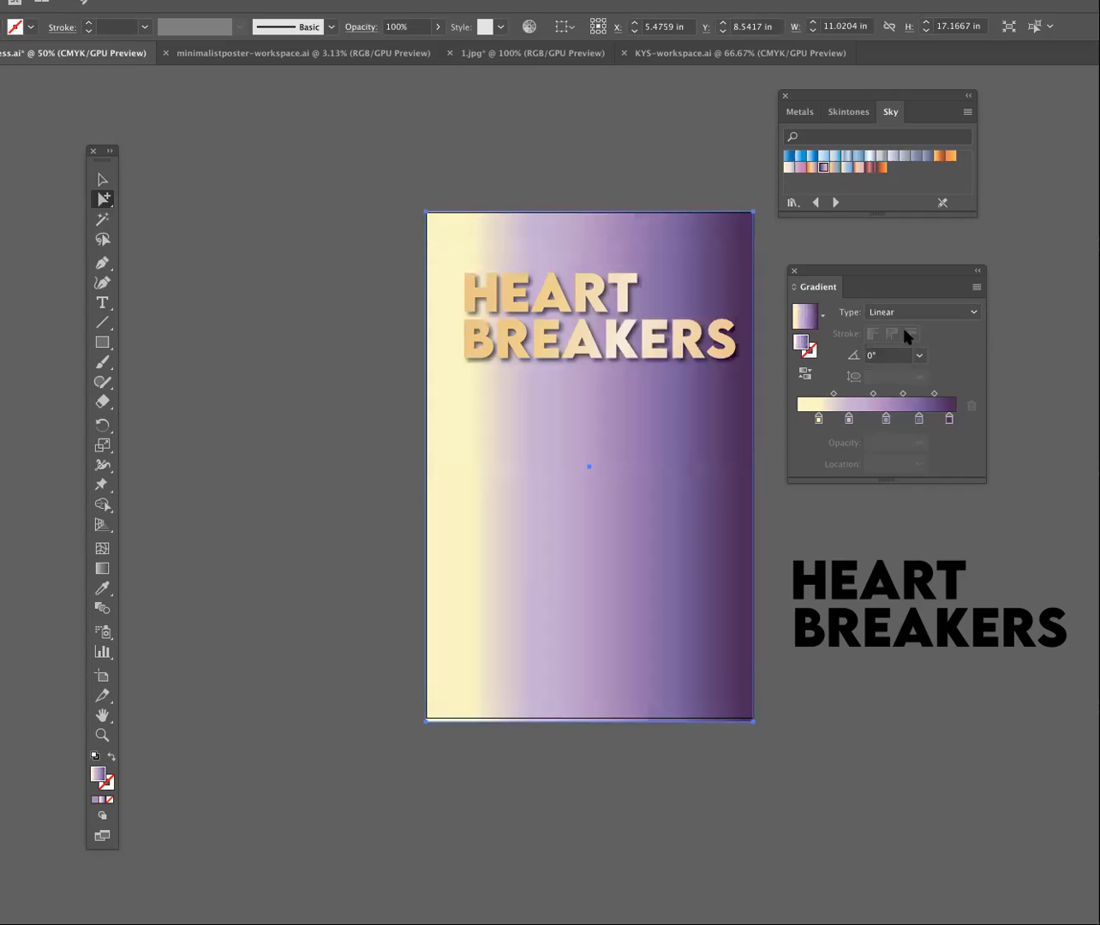
Redraw the background gradient diagonally at -135°, from pale yellow at the poster's upper right to purple at its lower left.
left_click(102, 570)
left_click_drag(761, 204, 324, 730)
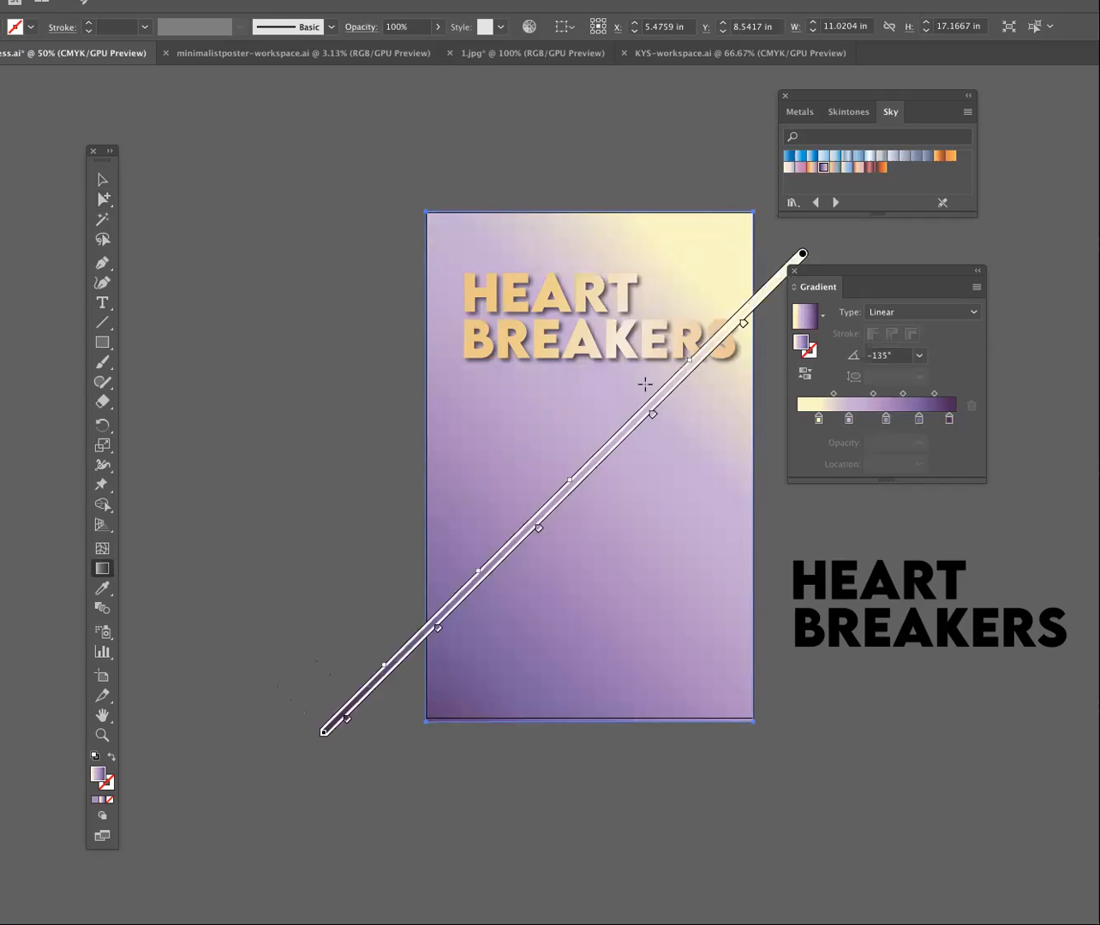
left_click(103, 197)
left_click(285, 309)
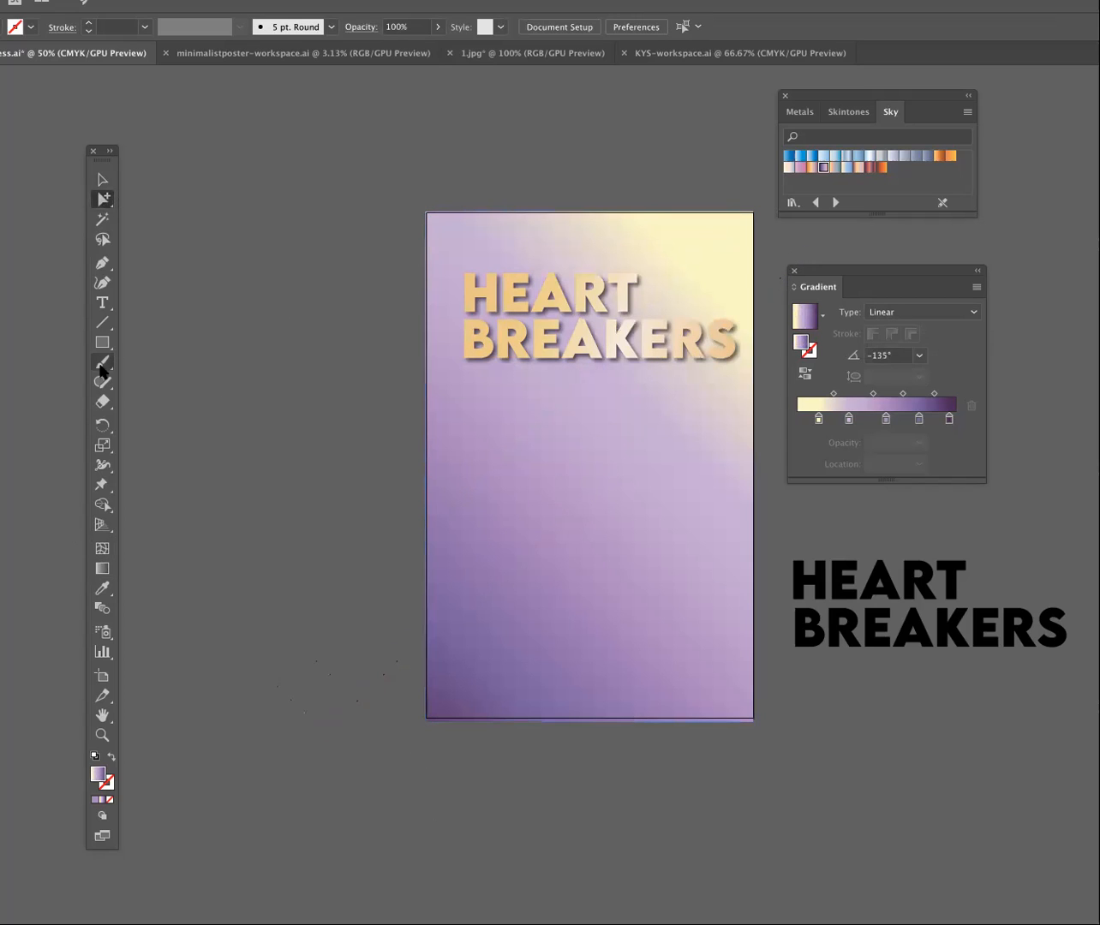
Draw a circle about 1.08 in wide near the middle of the poster, below the title.
left_click_drag(102, 342, 161, 385)
left_click_drag(531, 494, 554, 500)
left_click(103, 199)
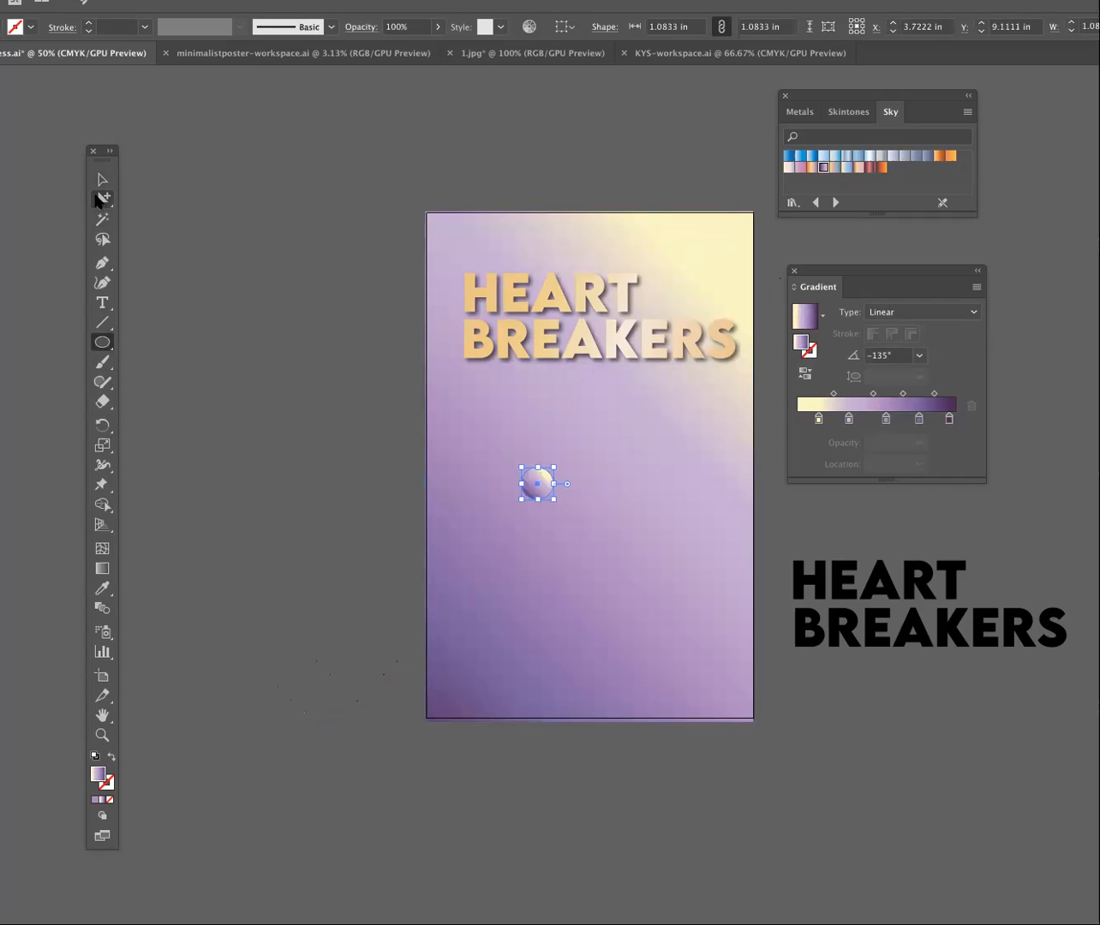
left_click(321, 207)
Fill the small circle with the Steel Radial gradient from the Metals library.
left_click(553, 492)
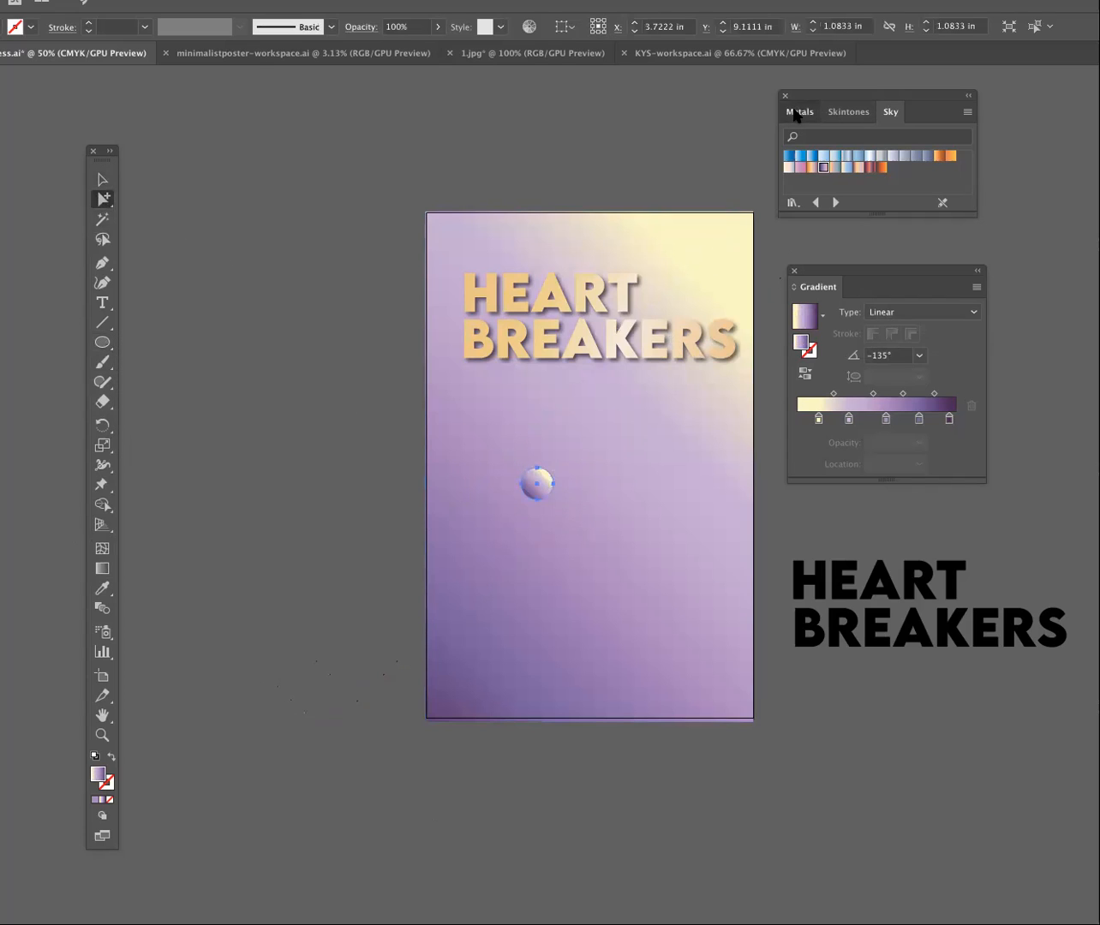
left_click(799, 112)
left_click(847, 154)
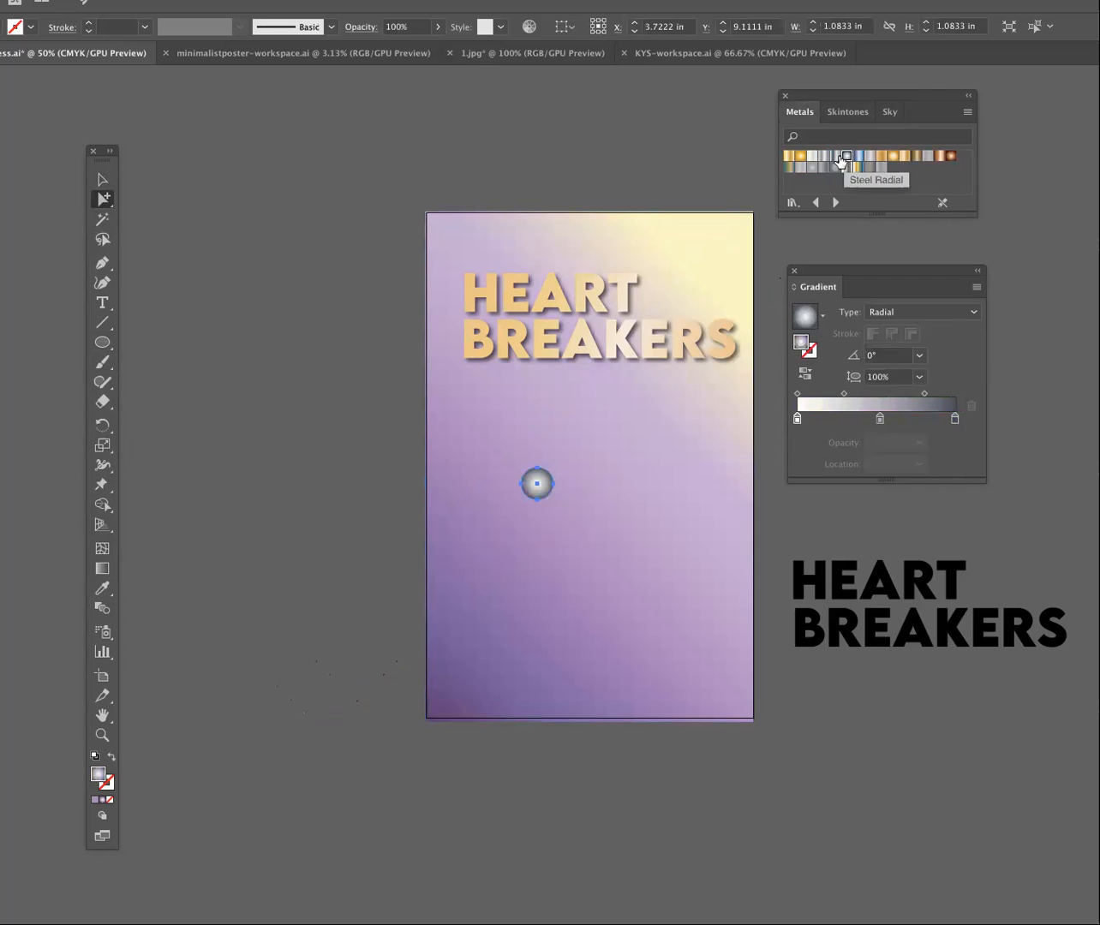
Move the steel circle below the title near the poster's left edge, add a copy beneath it, and shrink both.
left_click(377, 532)
left_click(536, 495)
left_click(103, 179)
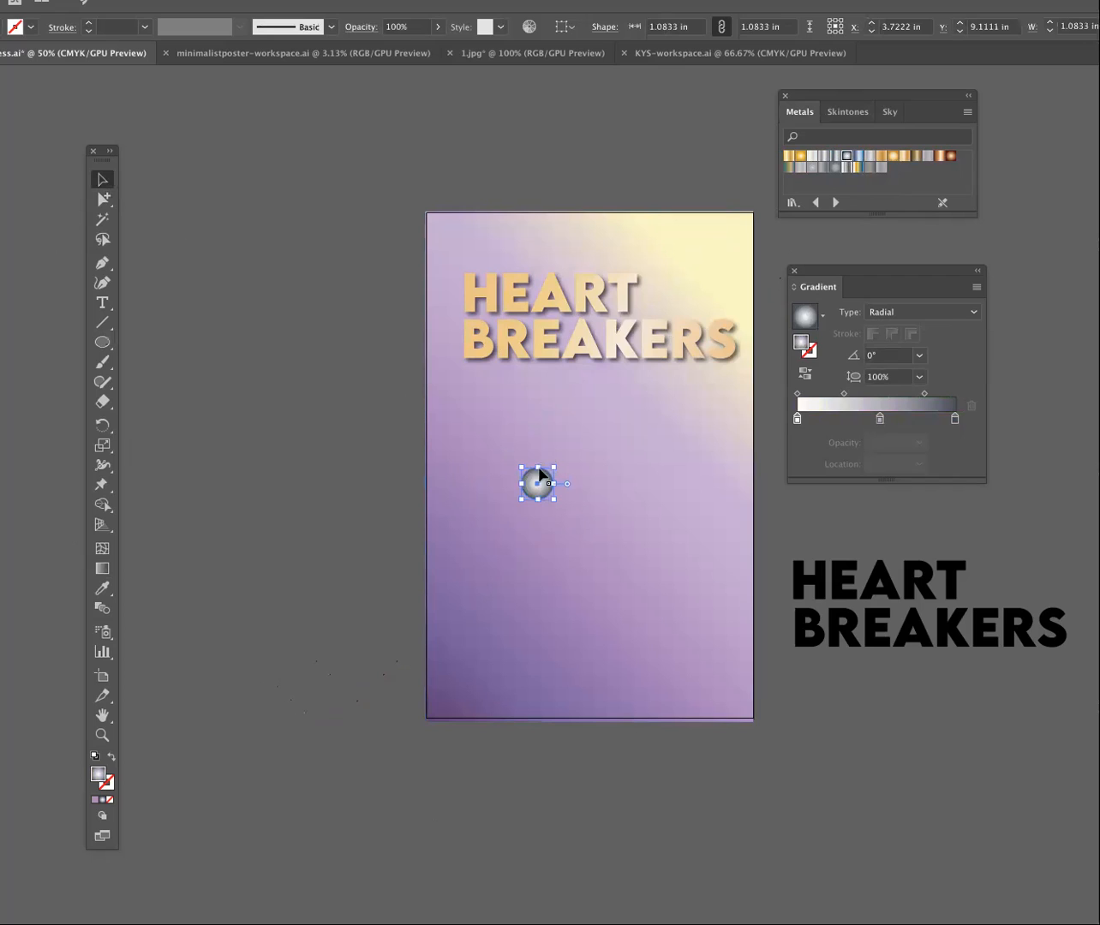
left_click(384, 502)
left_click_drag(475, 438, 477, 438)
key("super+v")
left_click(329, 520)
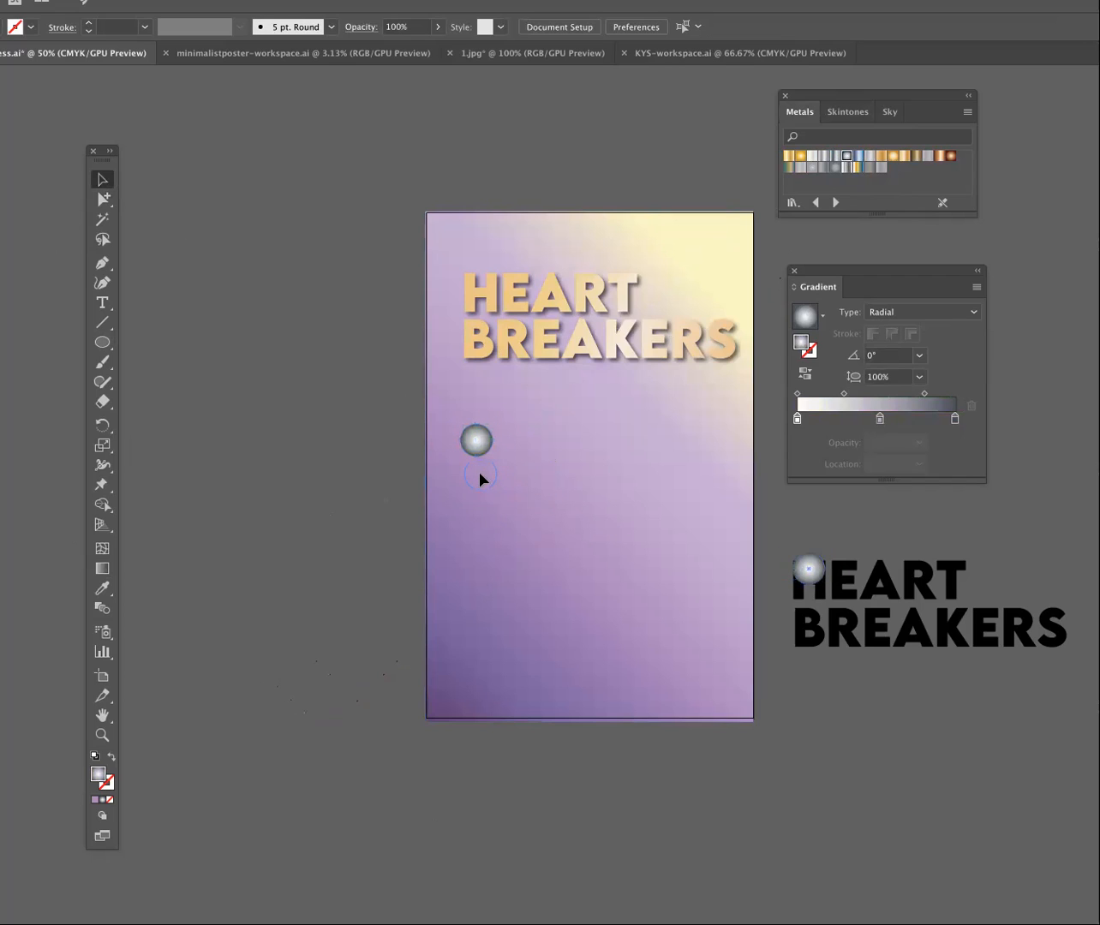
left_click_drag(473, 473, 452, 456)
left_click(360, 470)
left_click(374, 485)
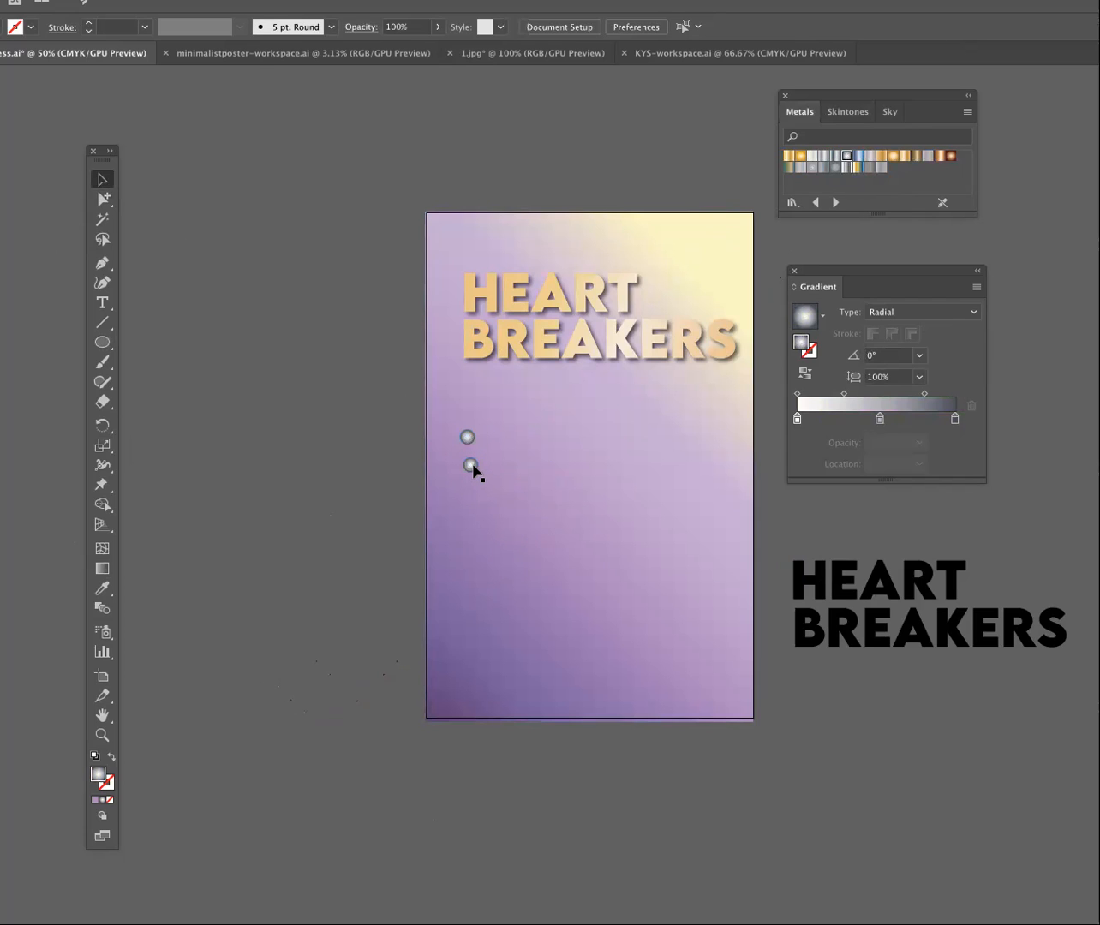
Delete both small steel circles below the title.
left_click(472, 465)
key("Delete")
left_click(467, 437)
key("Delete")
Move the gold title down the poster and nudge its word BREAKERS slightly left under HEART.
left_click(555, 317)
left_click_drag(582, 363, 564, 413)
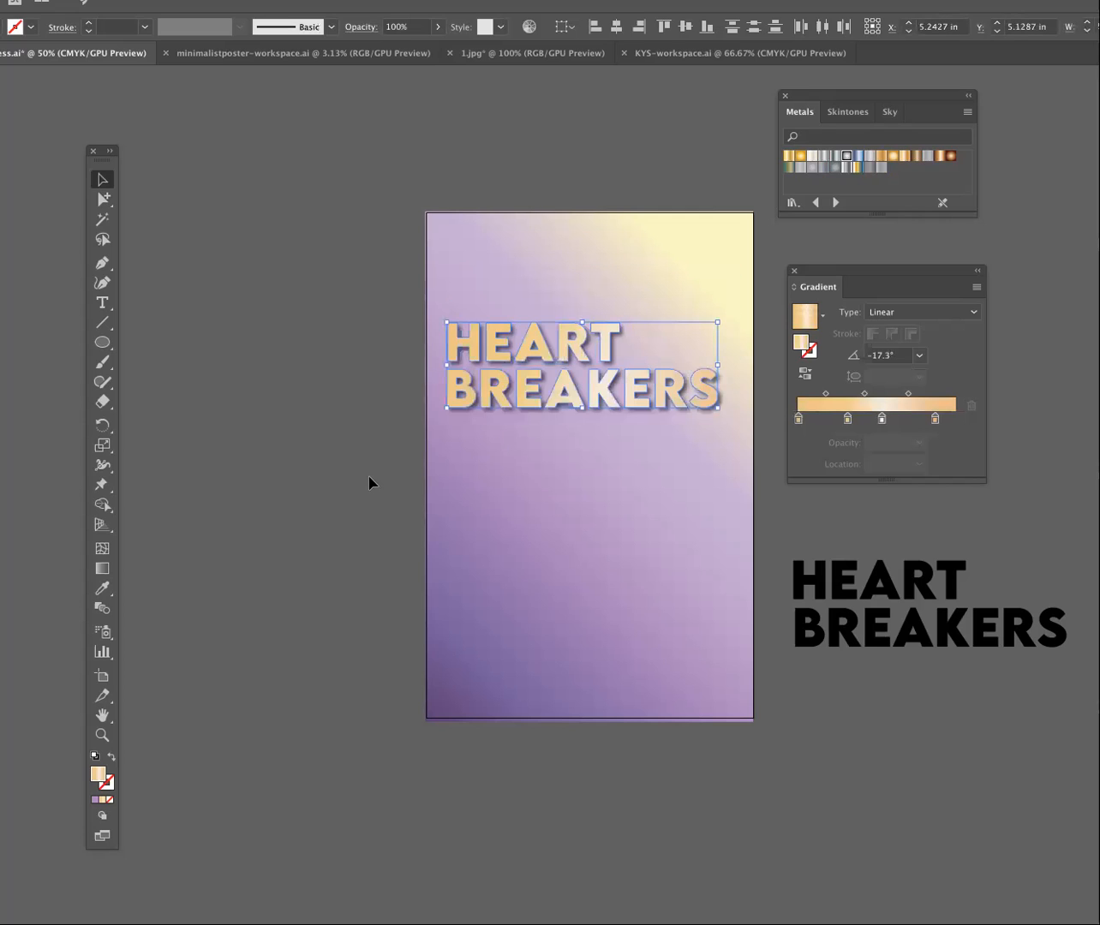
left_click(896, 591)
left_click(659, 487)
left_click(560, 332)
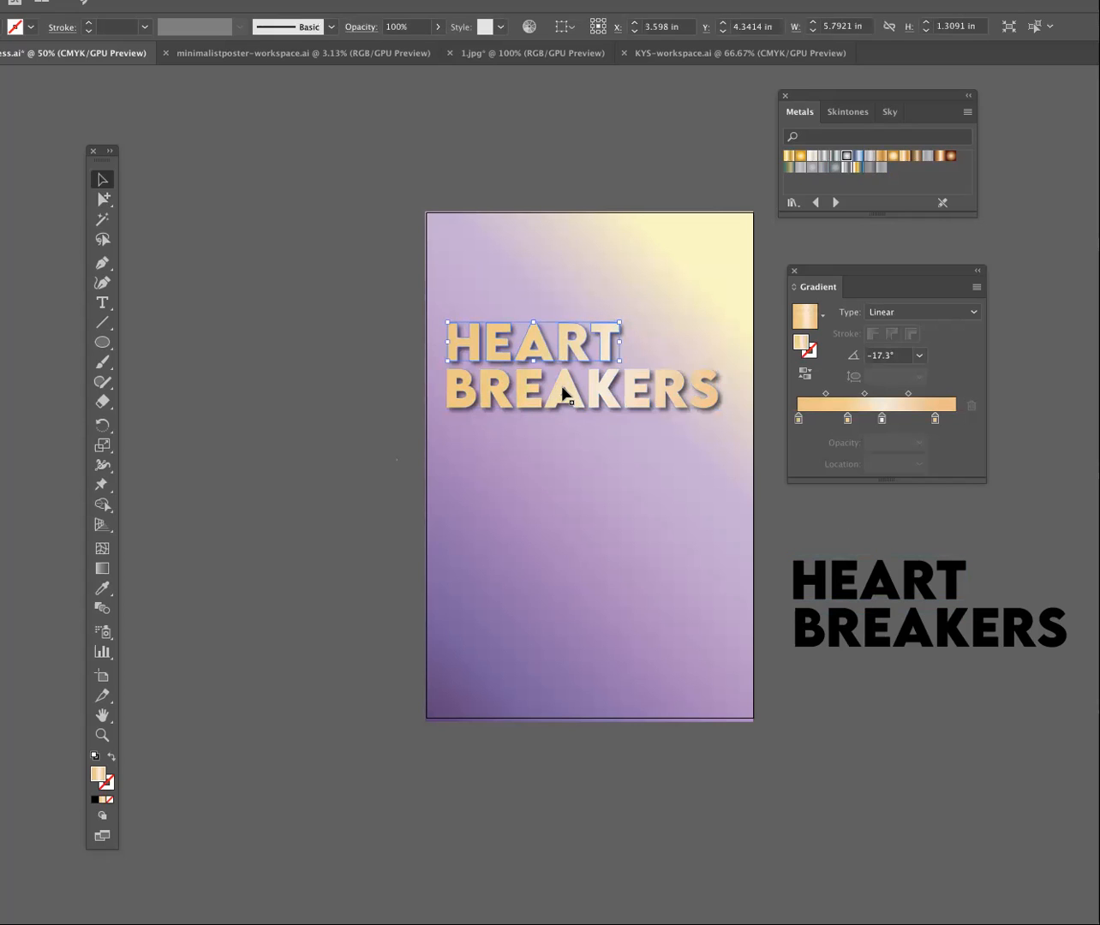
left_click_drag(575, 391, 572, 393)
left_click(338, 481)
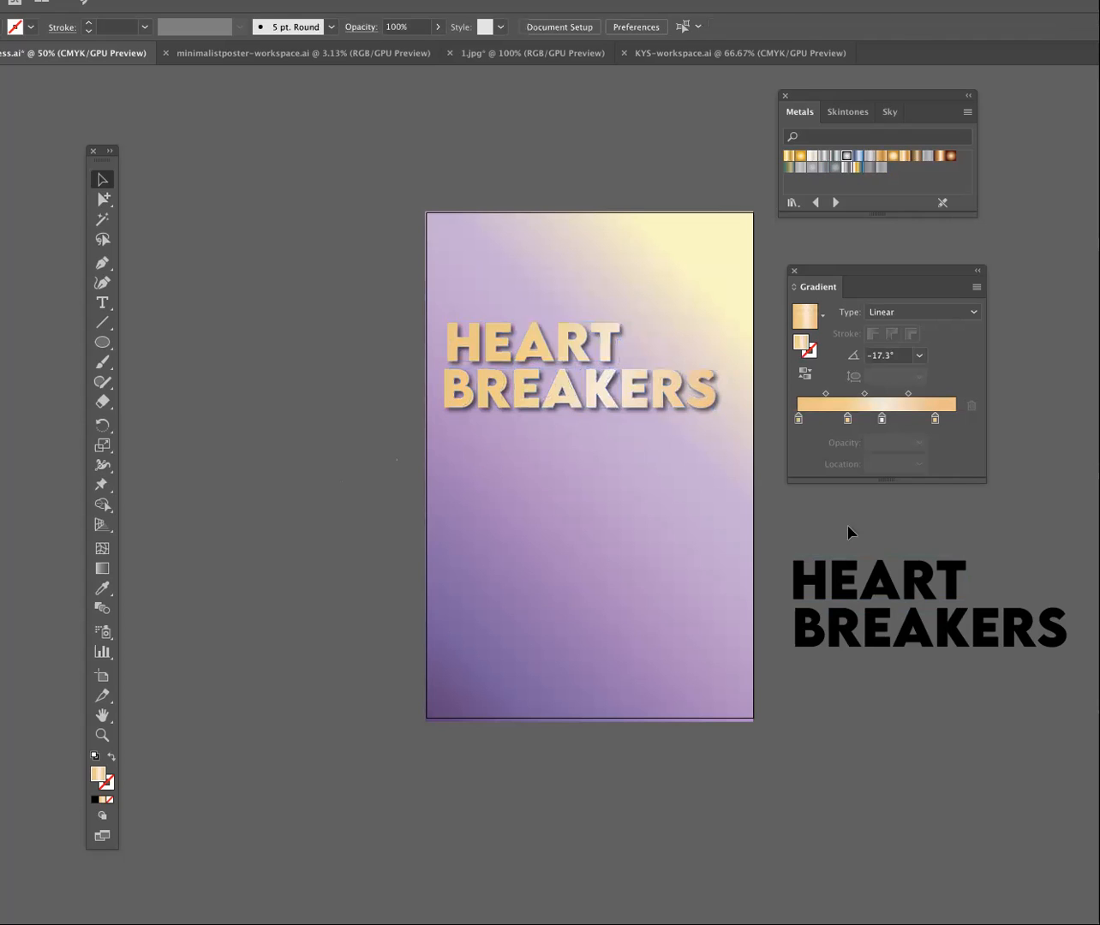
Place a copy of the black HEART BREAKERS text below the gold title and convert it to outlines.
left_click(883, 583)
left_click(909, 639, "shift")
left_click_drag(829, 587, 499, 467)
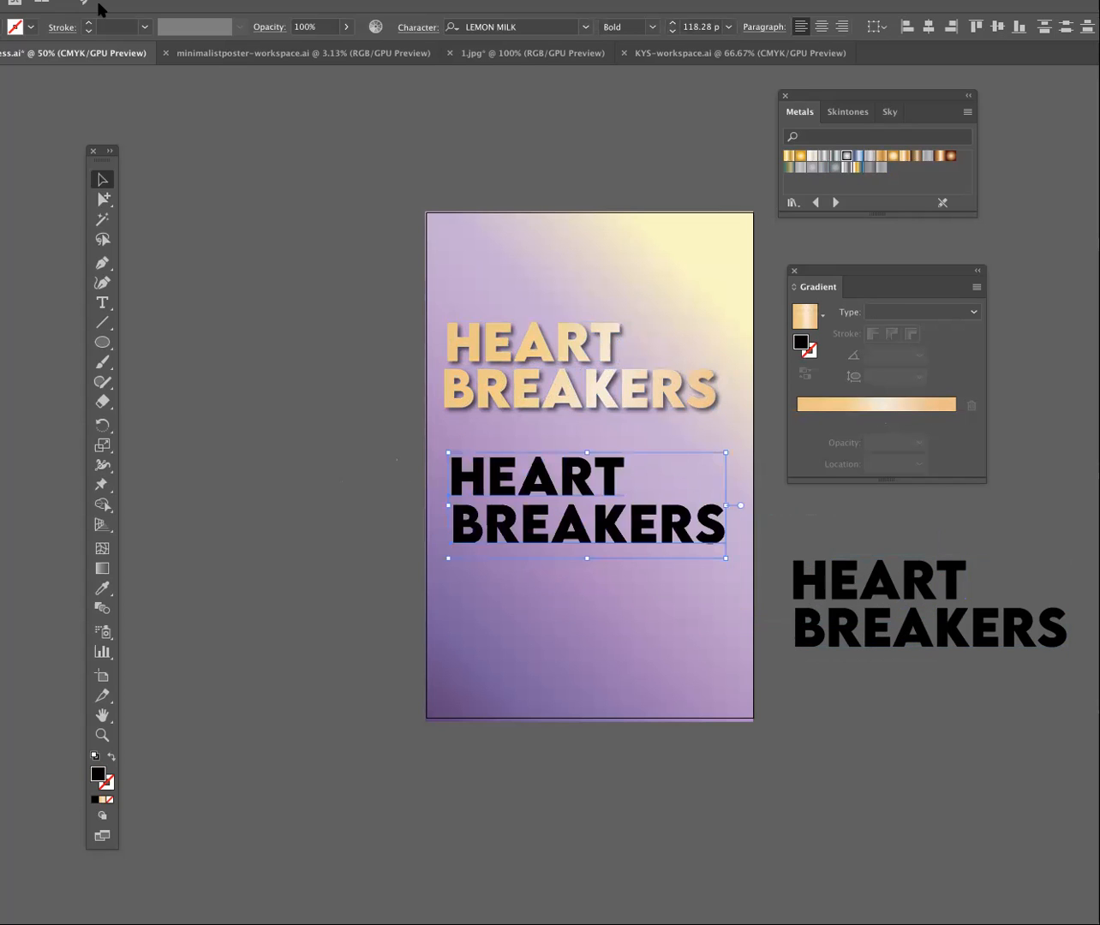
left_click(36, 1)
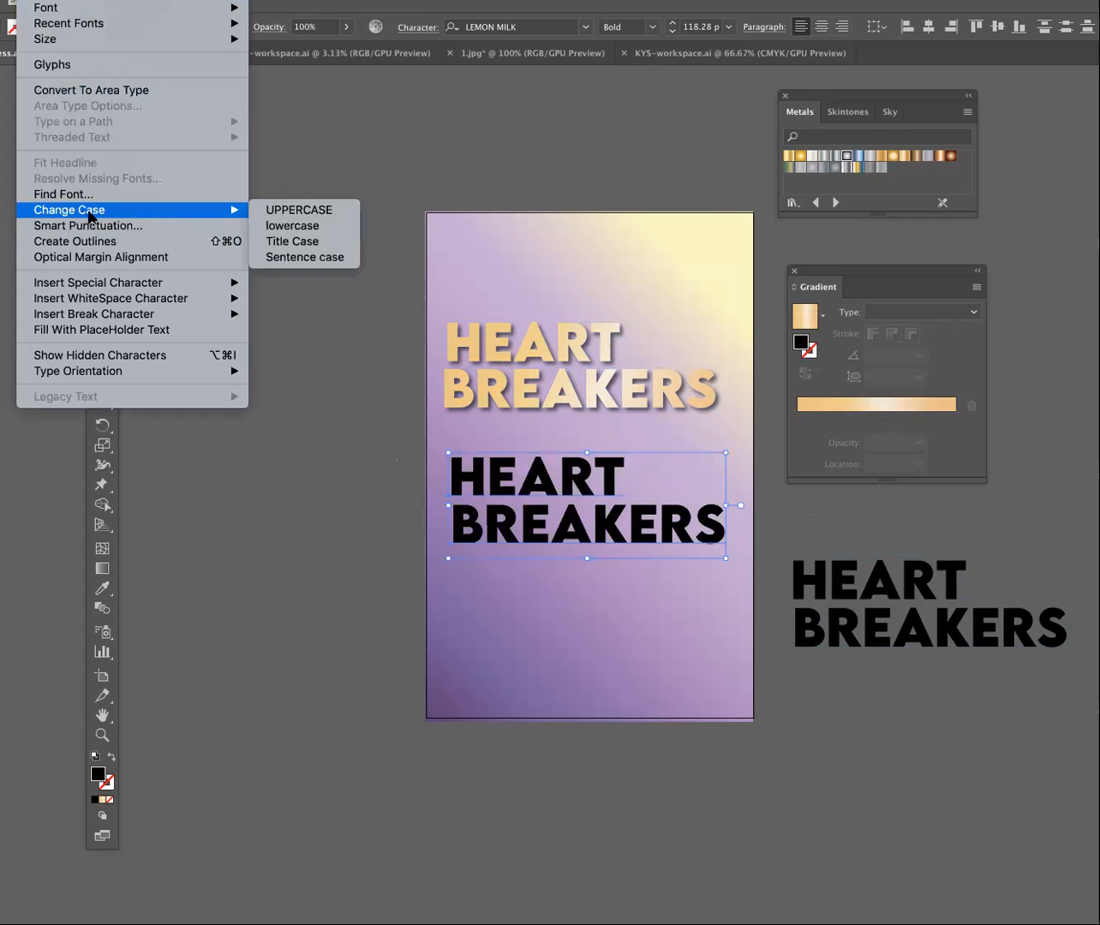
left_click(88, 242)
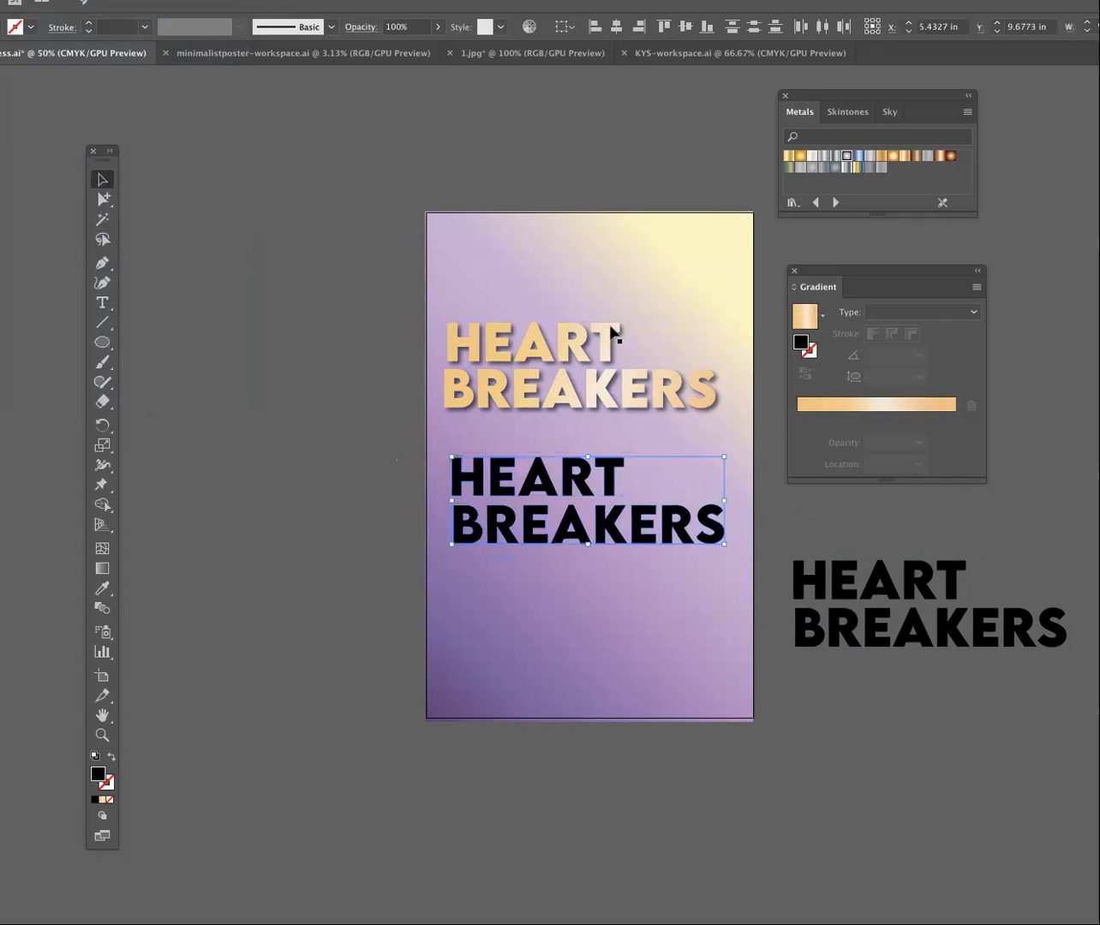
Try the Polished Brass gradient and a peach Skintones gradient on the outlined copy of the title.
left_click(907, 158)
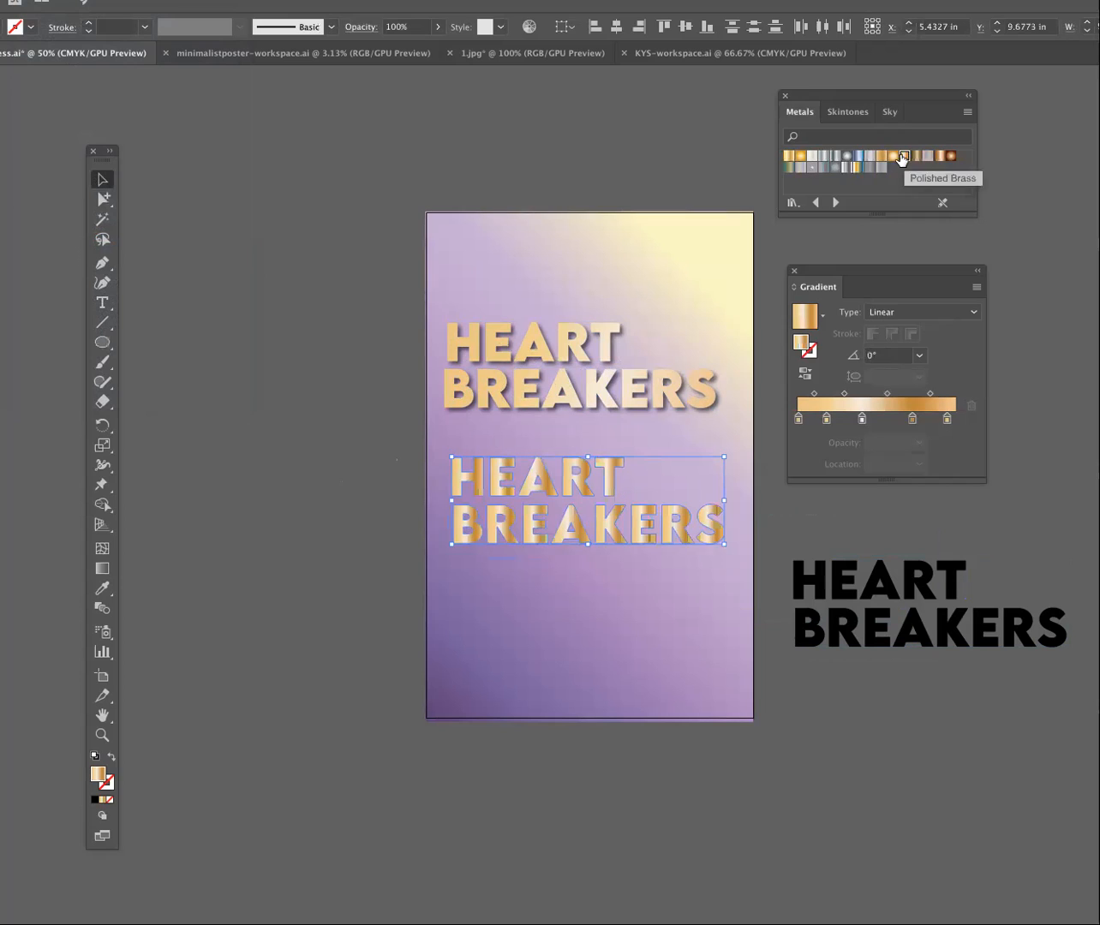
left_click(848, 111)
left_click(850, 156)
left_click(844, 163)
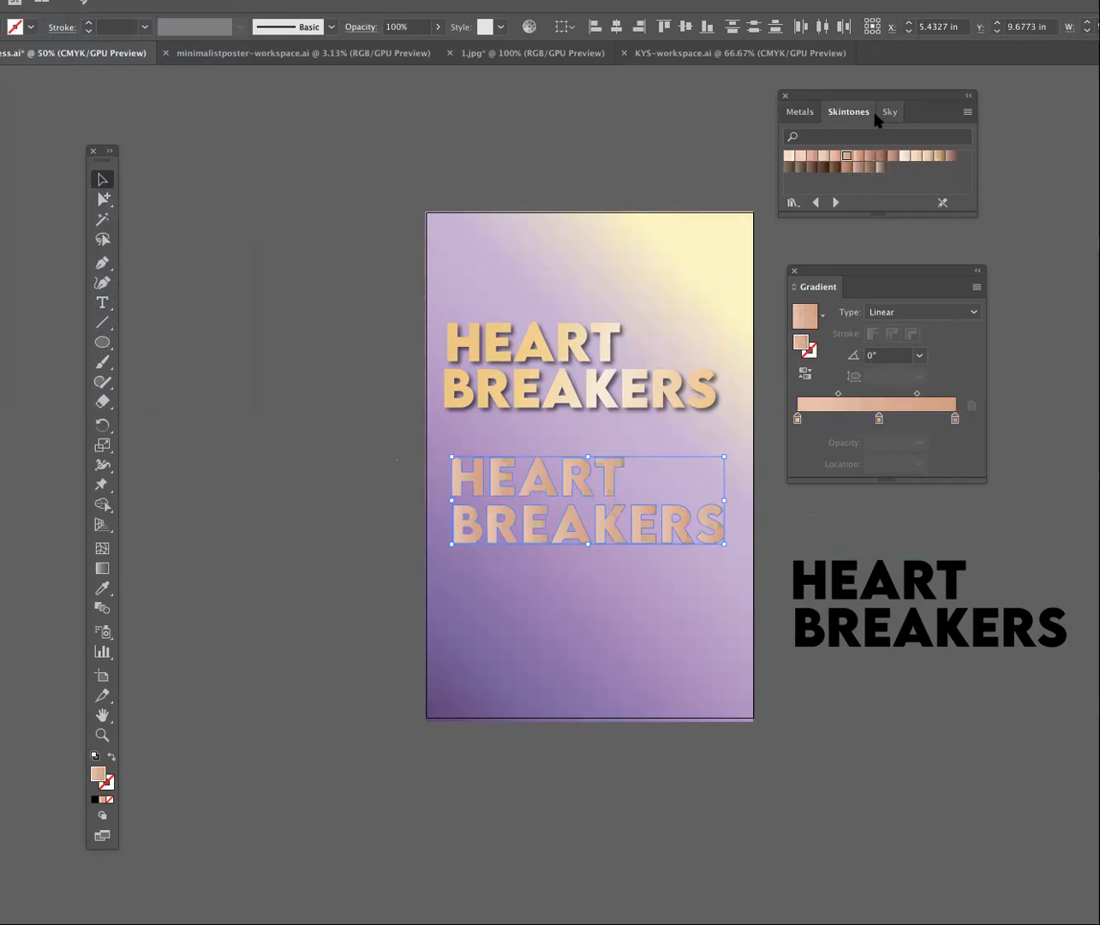
Fill the outlined title copy with the dark-brown-to-orange gradient from the Sky library.
left_click(891, 113)
left_click(870, 168)
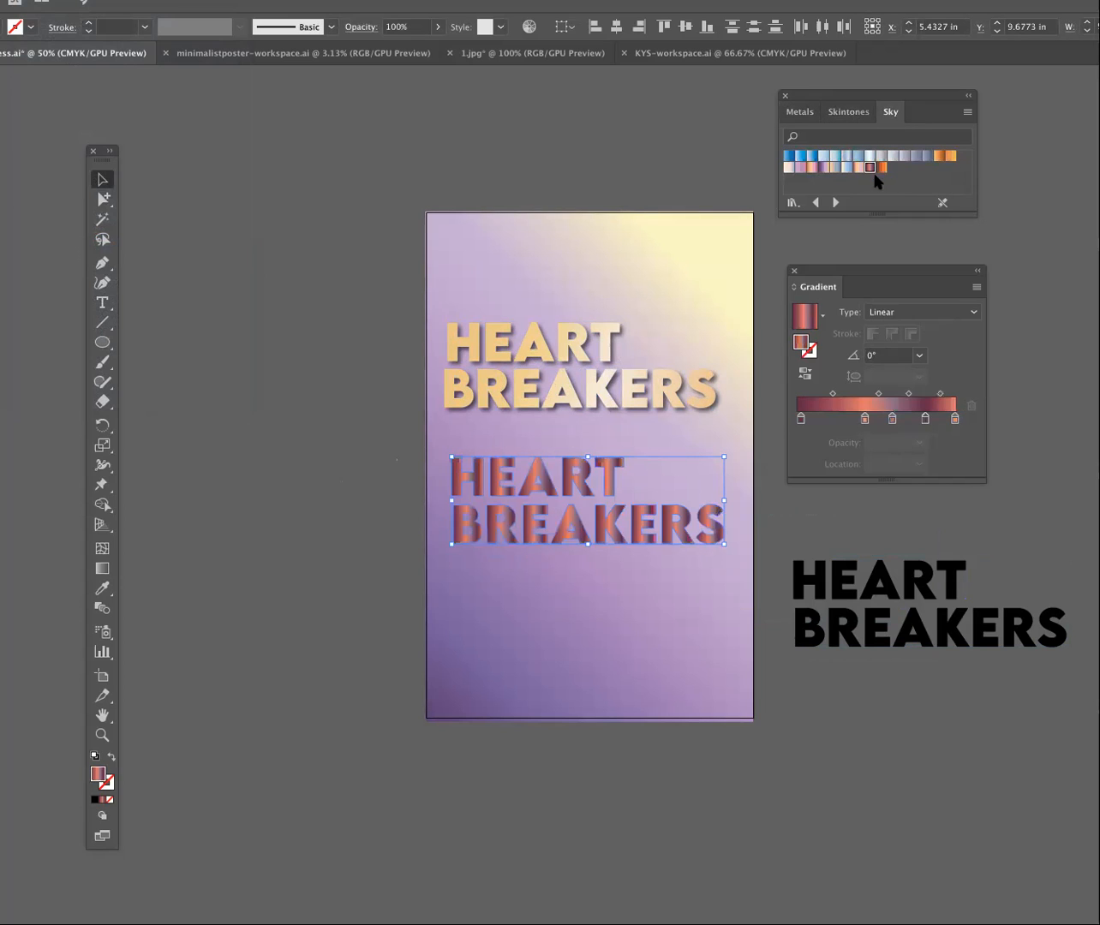
left_click(880, 168)
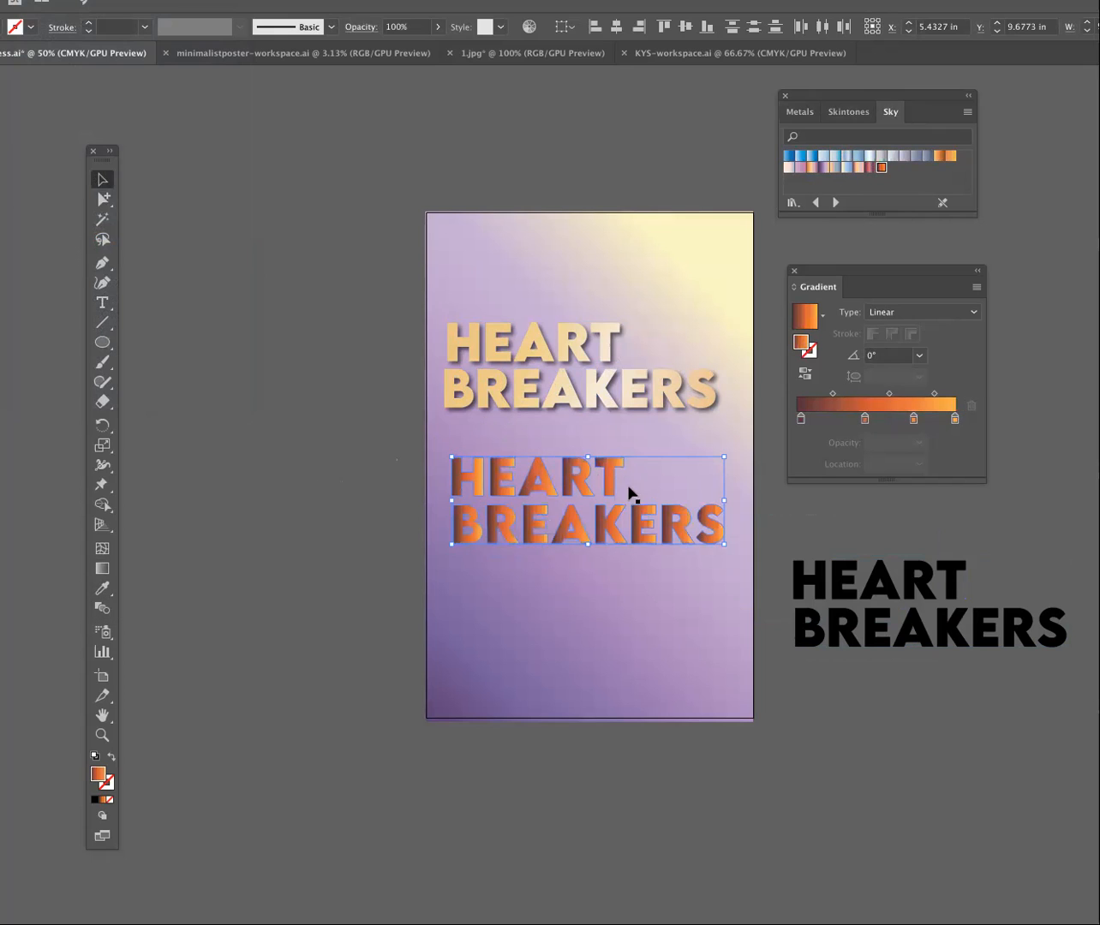
Stretch the orange gradient across the whole outlined title copy, trying a horizontal and two diagonal directions.
left_click(108, 570)
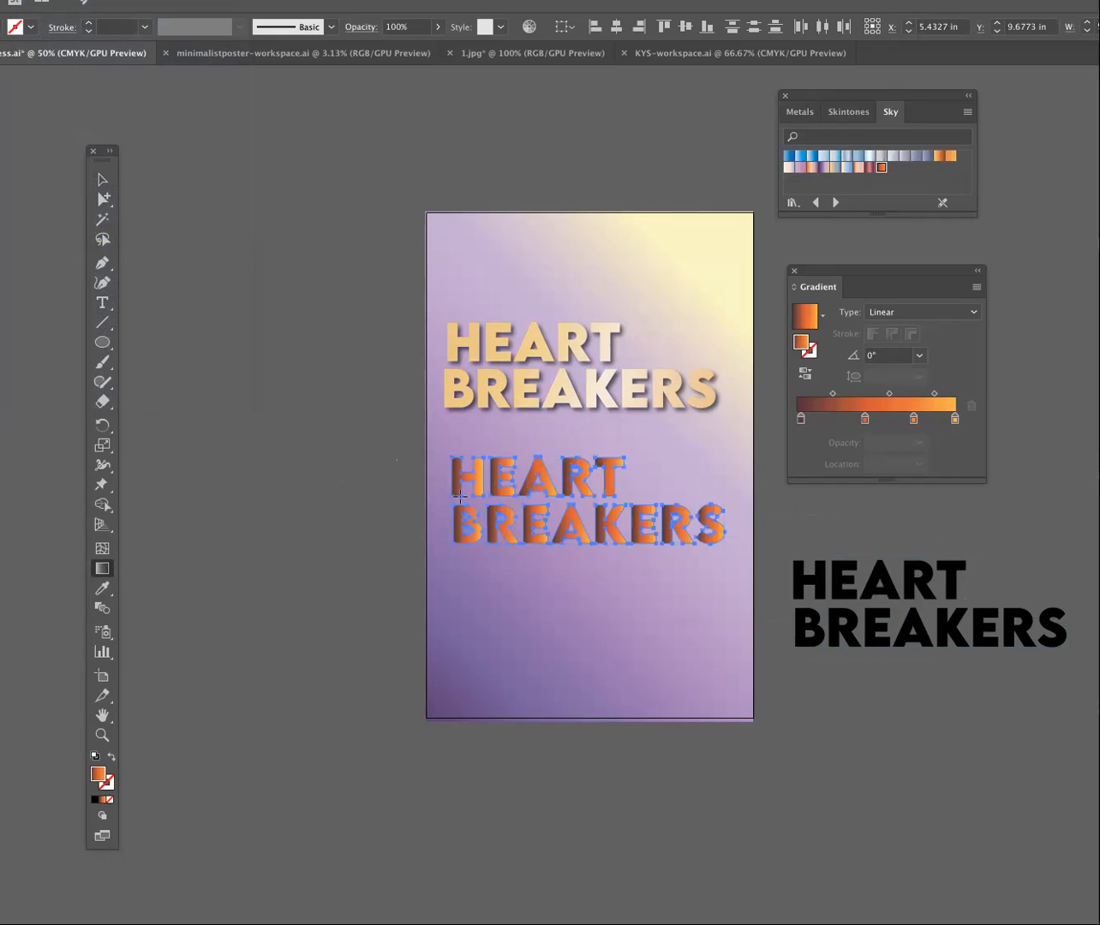
left_click_drag(465, 509, 753, 514)
left_click_drag(647, 447, 429, 586)
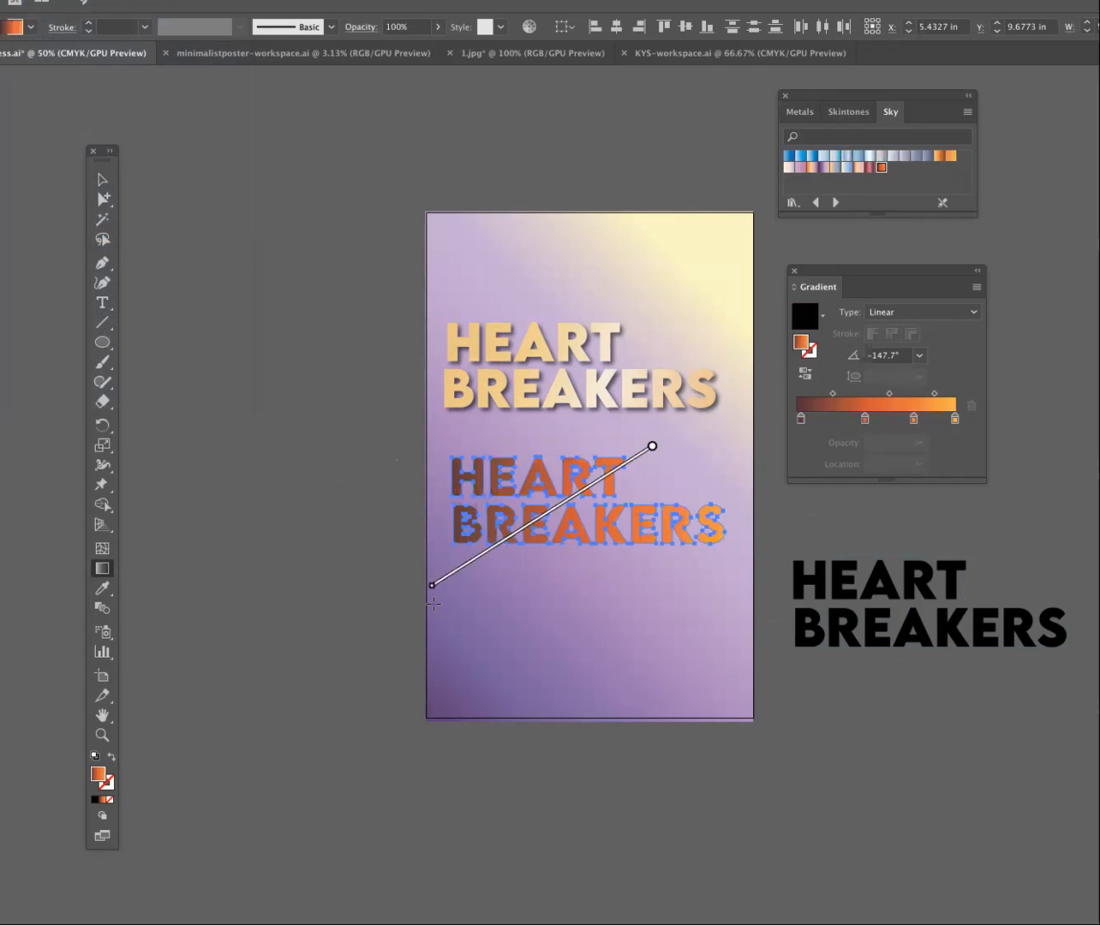
left_click_drag(459, 434, 738, 630)
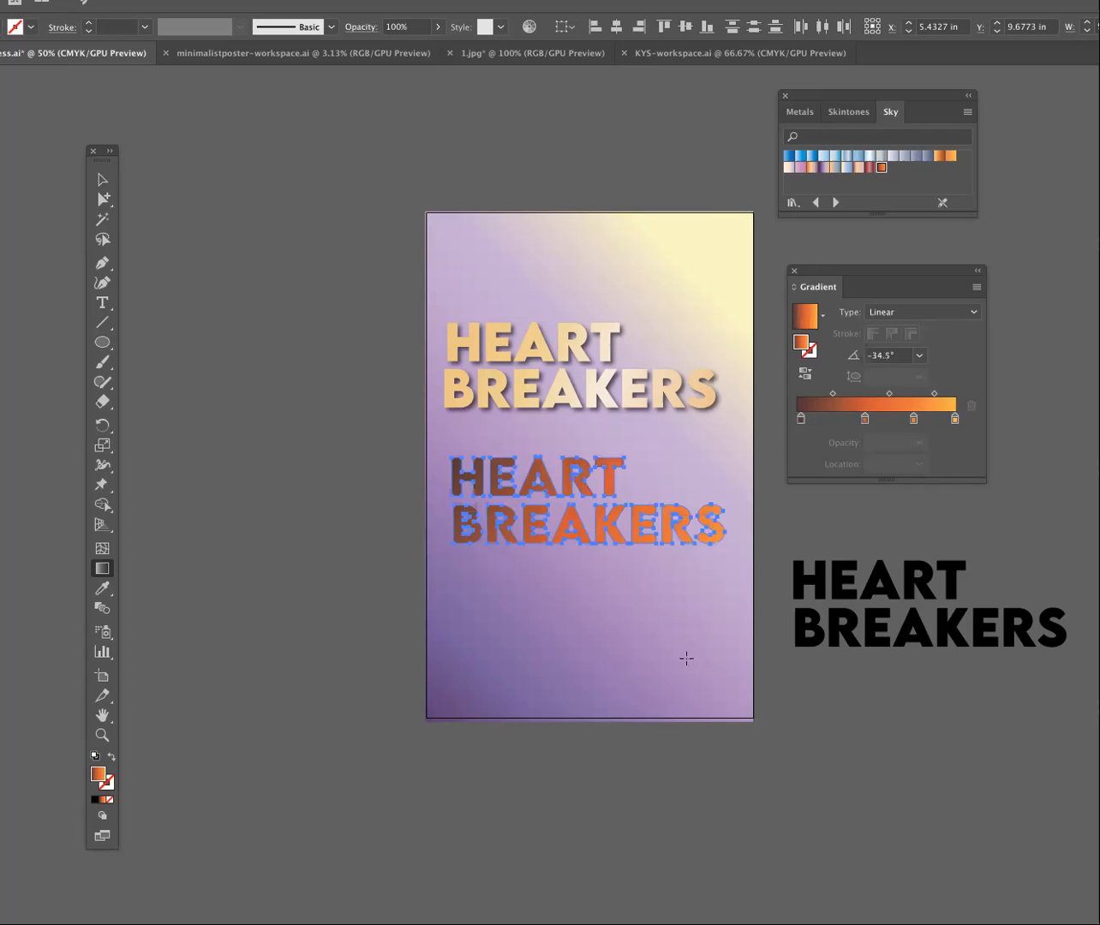
Redraw the outlined title copy's gradient vertically at 90°, from dark brown at the base to orange at the top.
mouse_move(535, 462)
left_mouse_down()
mouse_move(534, 596)
mouse_move(556, 482)
mouse_move(534, 462)
left_mouse_up()
left_click_drag(547, 596, 546, 451)
left_click_drag(568, 540, 571, 468)
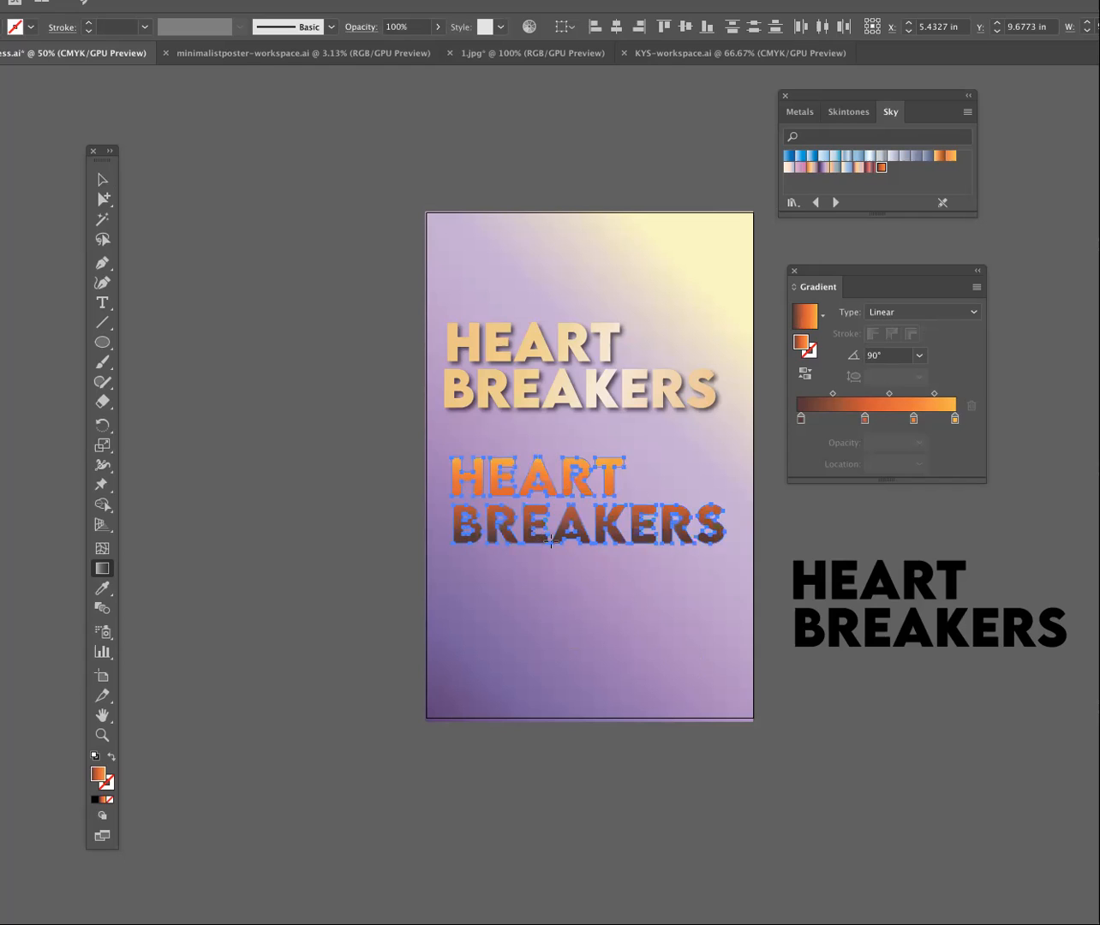
left_click_drag(561, 542, 576, 469)
left_click_drag(558, 458, 533, 611)
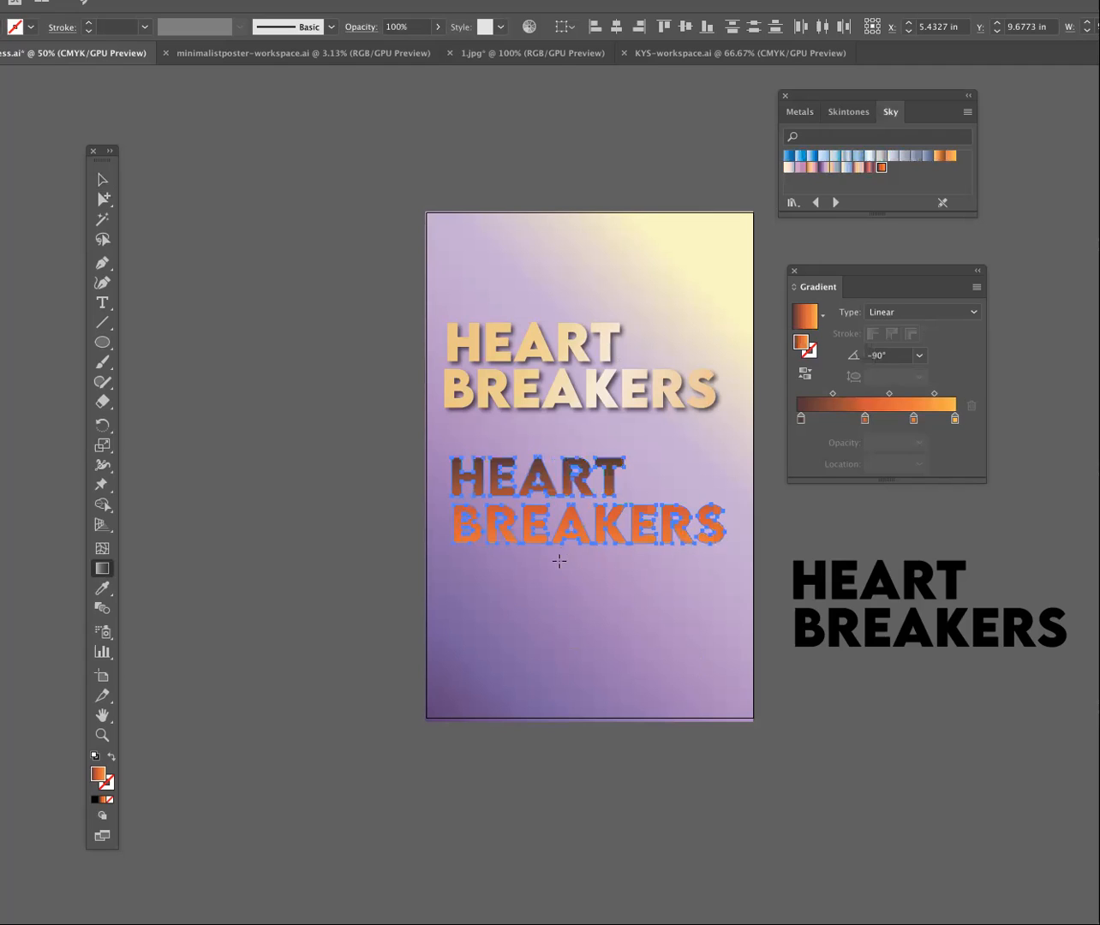
left_click_drag(563, 559, 564, 452)
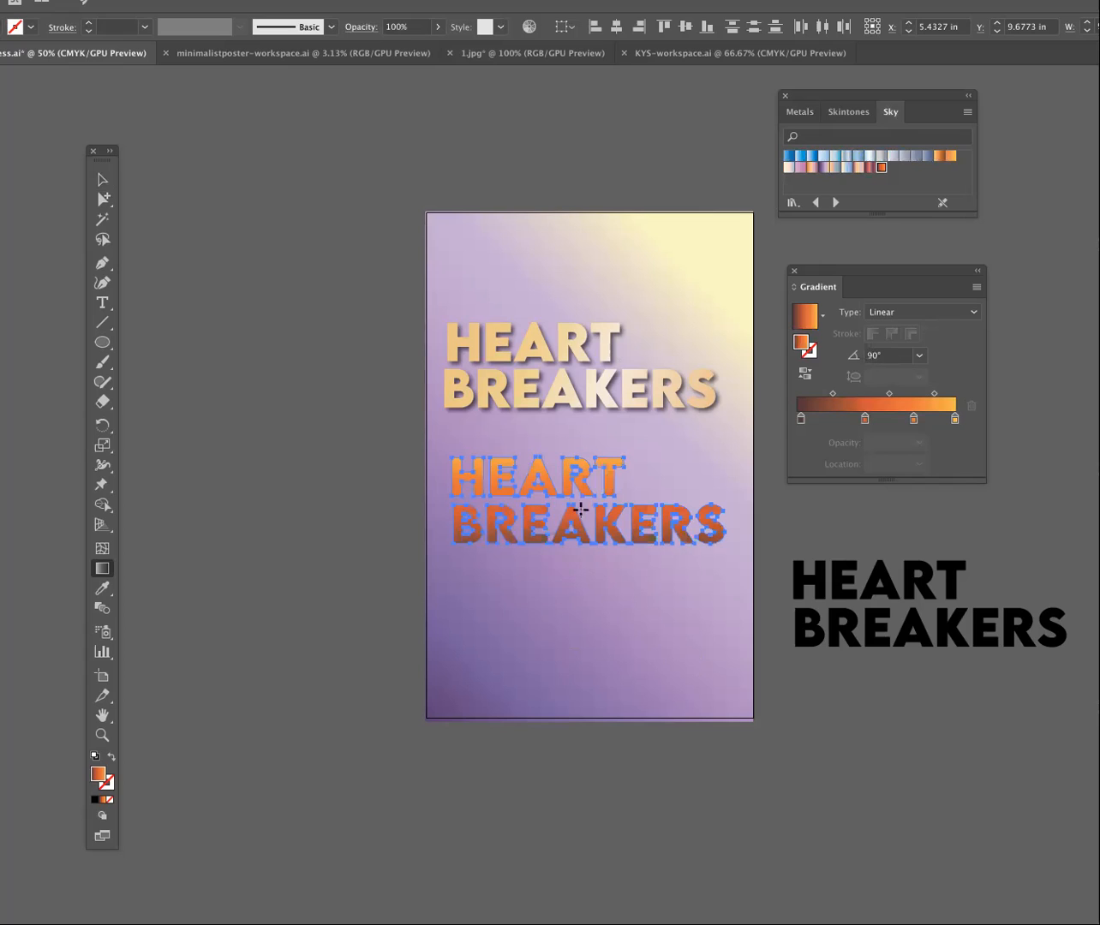
left_click_drag(576, 536, 576, 435)
Duplicate the orange gradient title below itself and fill the duplicate with solid white.
left_click(102, 179)
left_click(594, 629)
left_click(572, 476)
left_click_drag(575, 559, 512, 607)
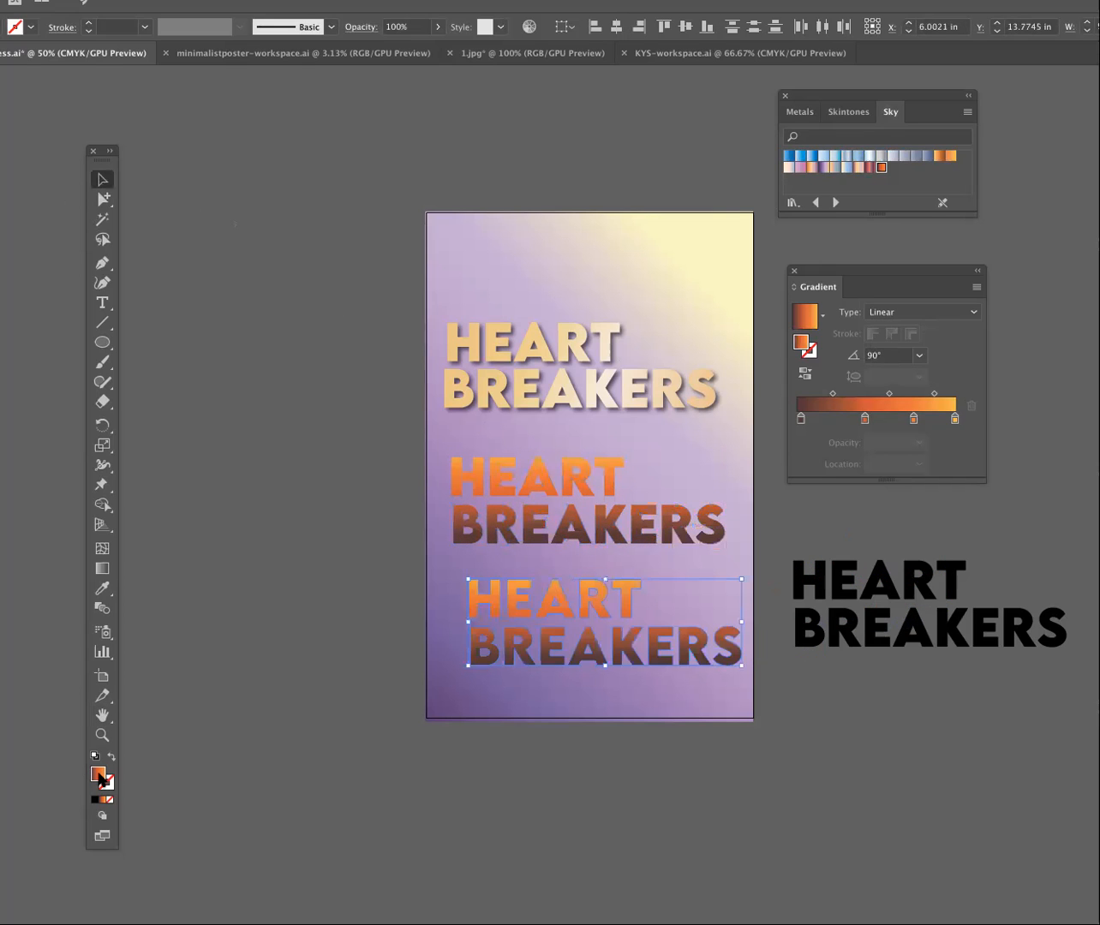
double_click(100, 777)
mouse_move(744, 567)
left_mouse_down()
mouse_move(706, 525)
mouse_move(744, 525)
mouse_move(635, 531)
left_mouse_up()
left_click(1053, 537)
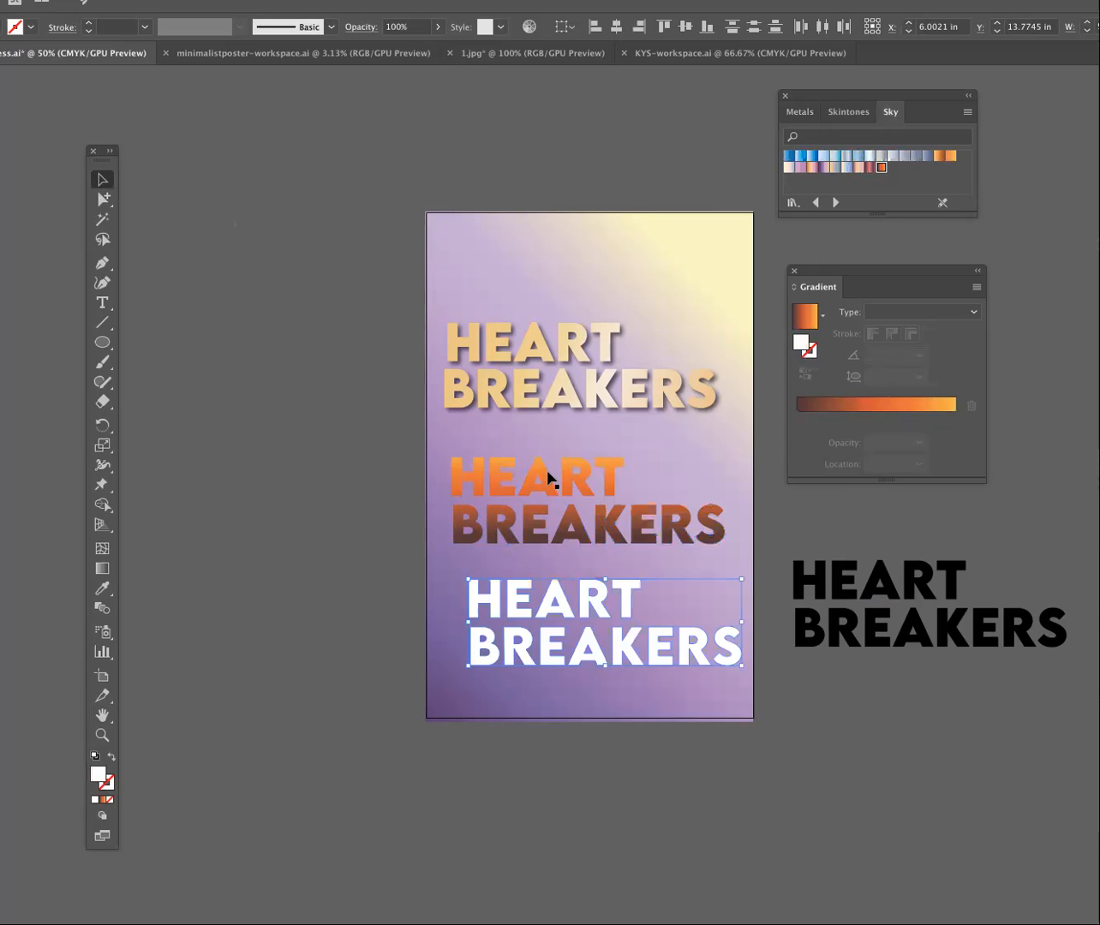
Delete the orange gradient title and move the white title up into the cleared space.
left_click(548, 476)
key("Delete")
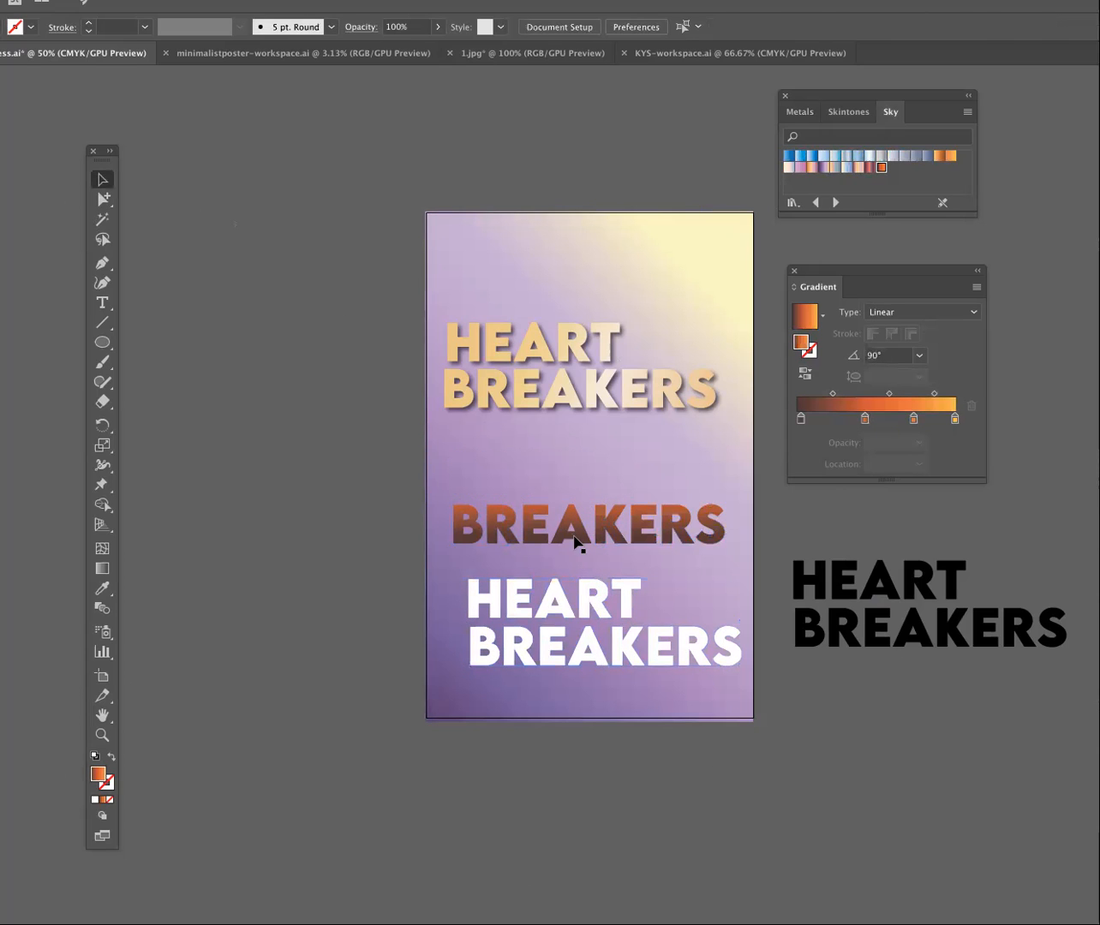
left_click(580, 536)
key("Delete")
left_click(572, 614)
left_click(592, 653, "shift")
left_click_drag(590, 606, 582, 503)
Apply a Multiply Drop Shadow to the white title with 75% opacity, 0.1 in X and Y offsets and 0.07 in blur.
left_click(128, 1)
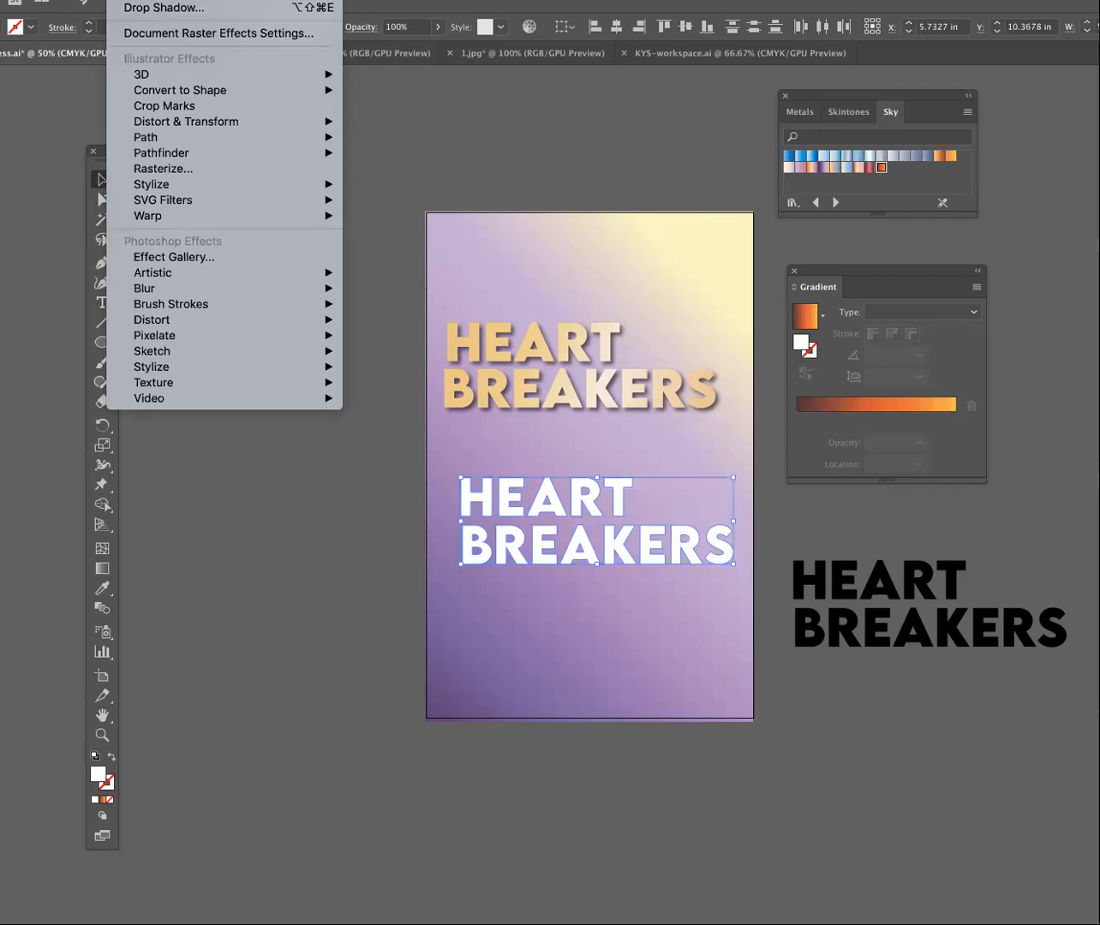
mouse_move(166, 183)
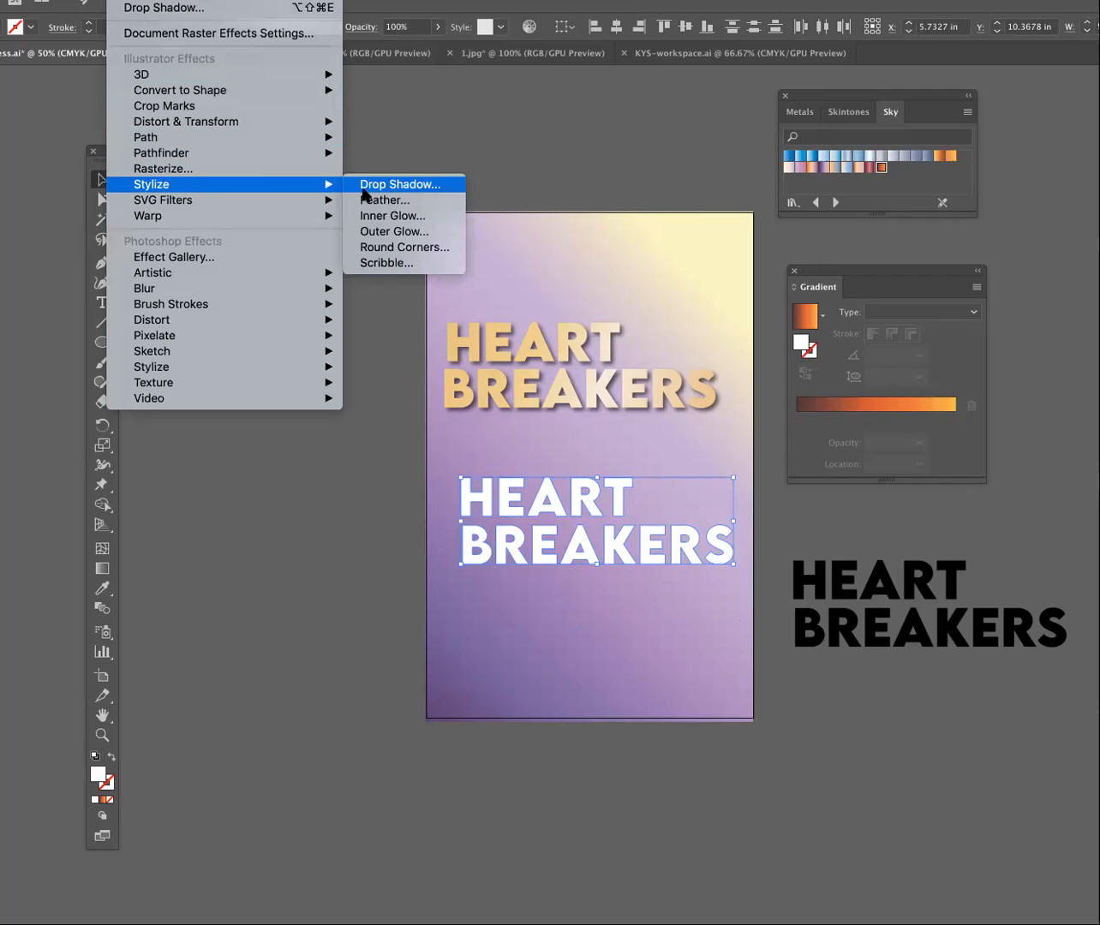
left_click(395, 183)
left_click(368, 371)
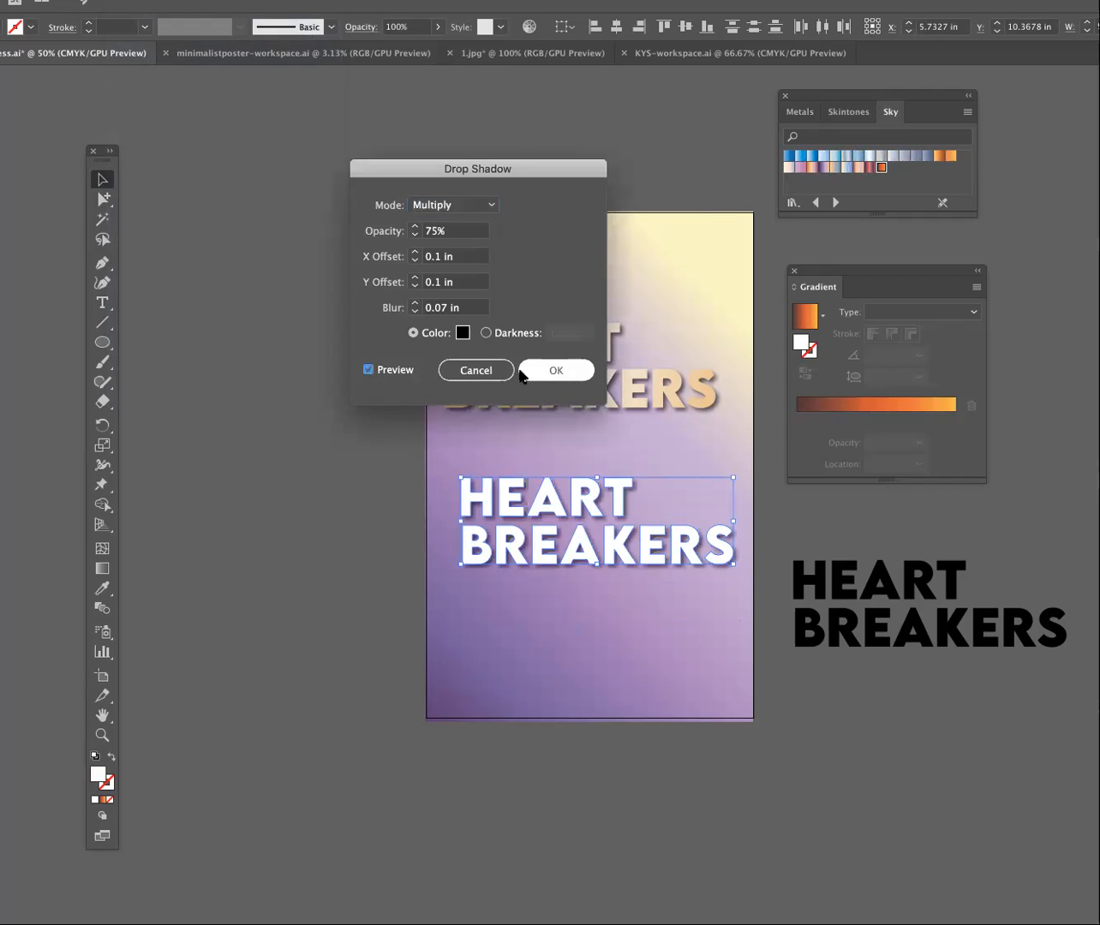
left_click(555, 372)
left_click(341, 503)
Move the black HEART BREAKERS text onto the poster below the shadowed white title and fill it with white.
left_click(102, 736)
key("v")
left_click_drag(915, 592, 576, 622)
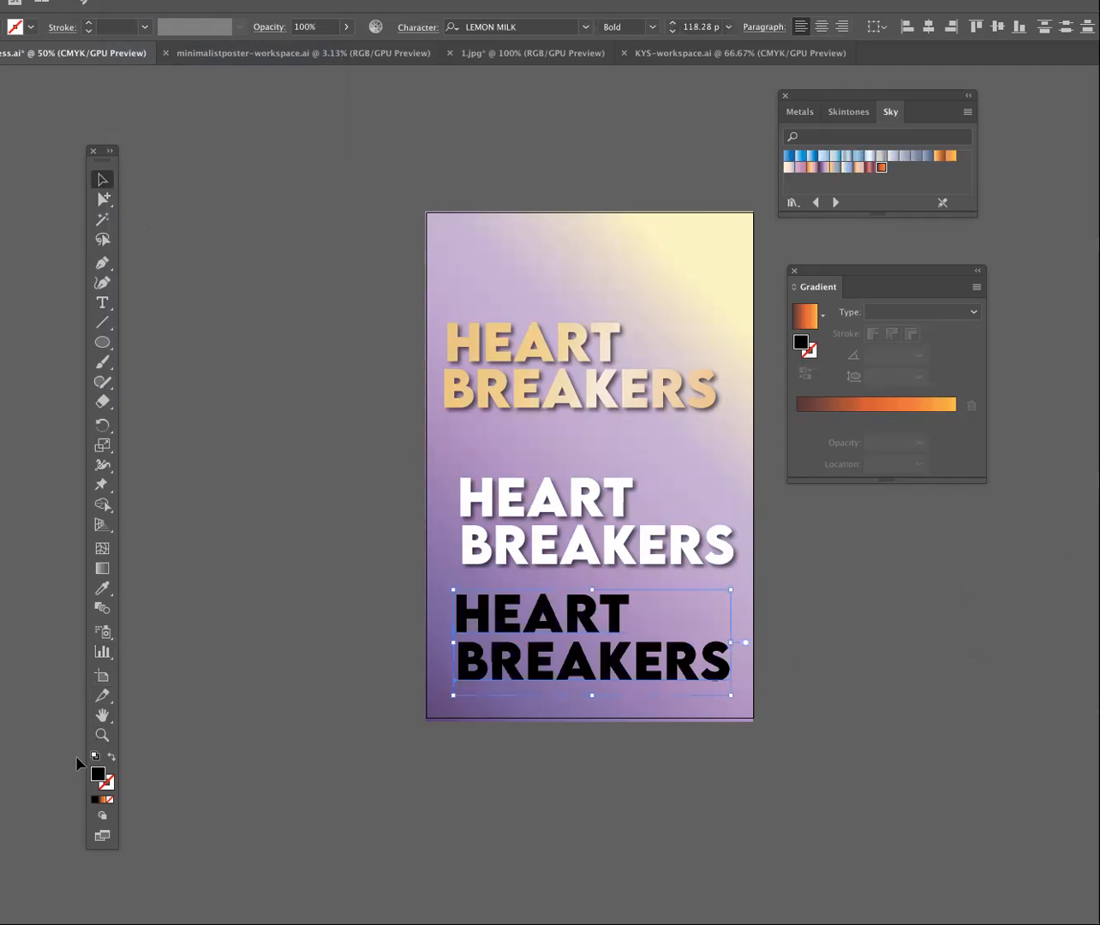
double_click(100, 776)
type("ffffff")
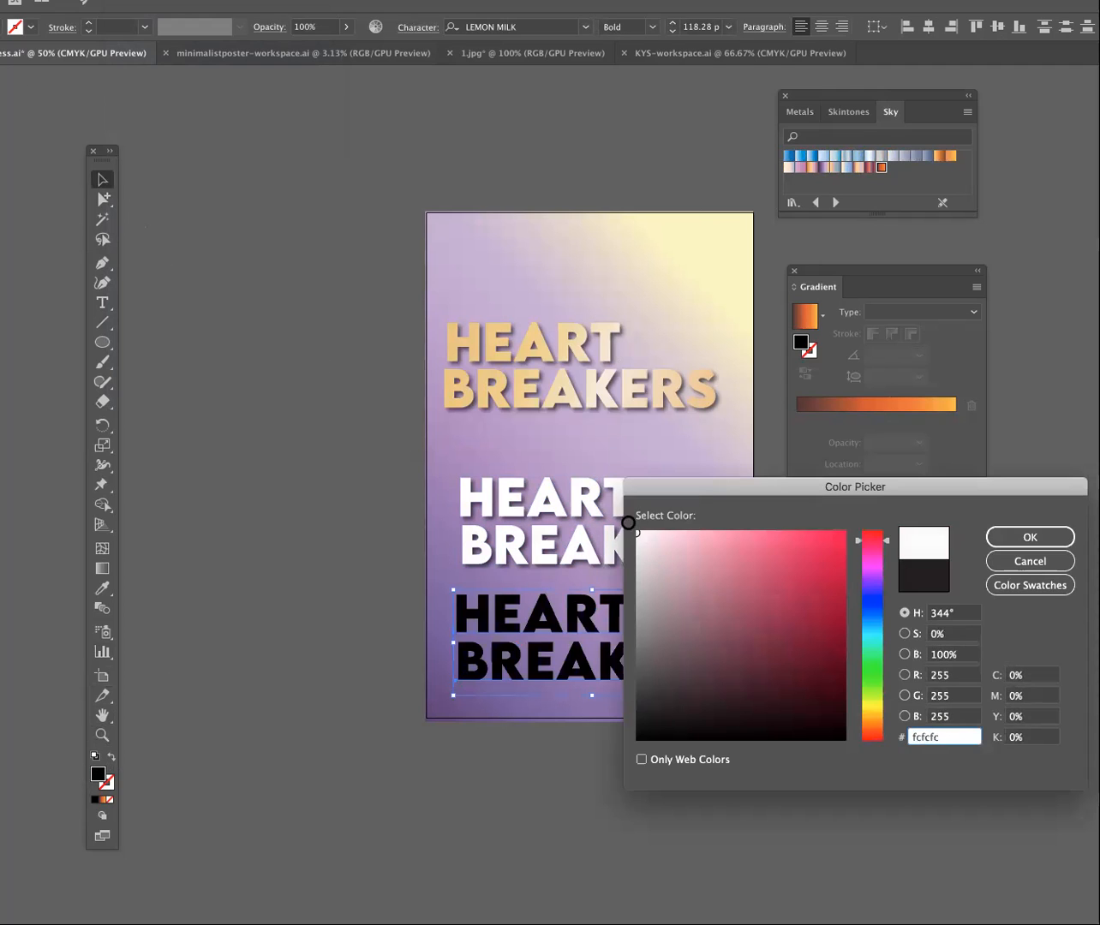
left_click(1028, 537)
left_click(173, 400)
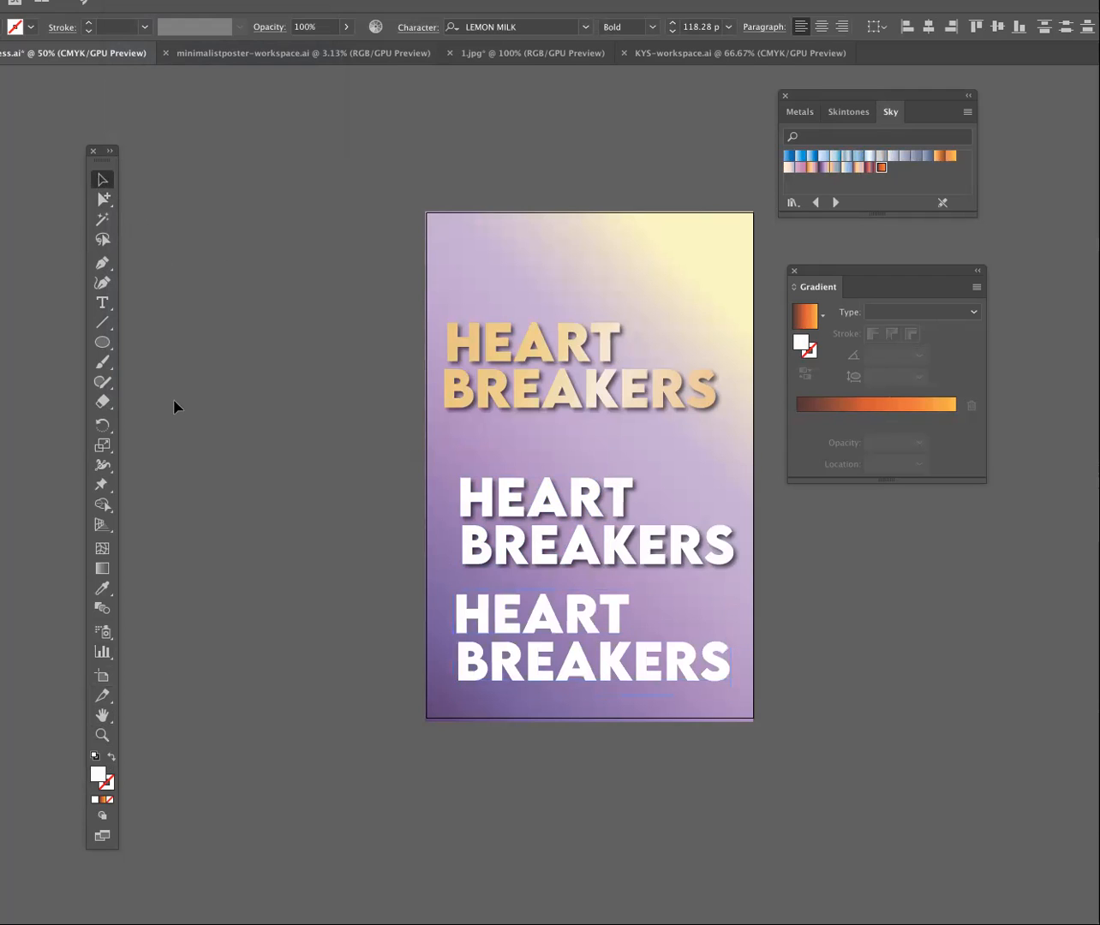
Compare the two white titles, with and without drop shadow, close up at 150% with the Gradient panel out of the way.
left_click(103, 735)
left_click(627, 627)
left_click_drag(842, 577, 836, 601)
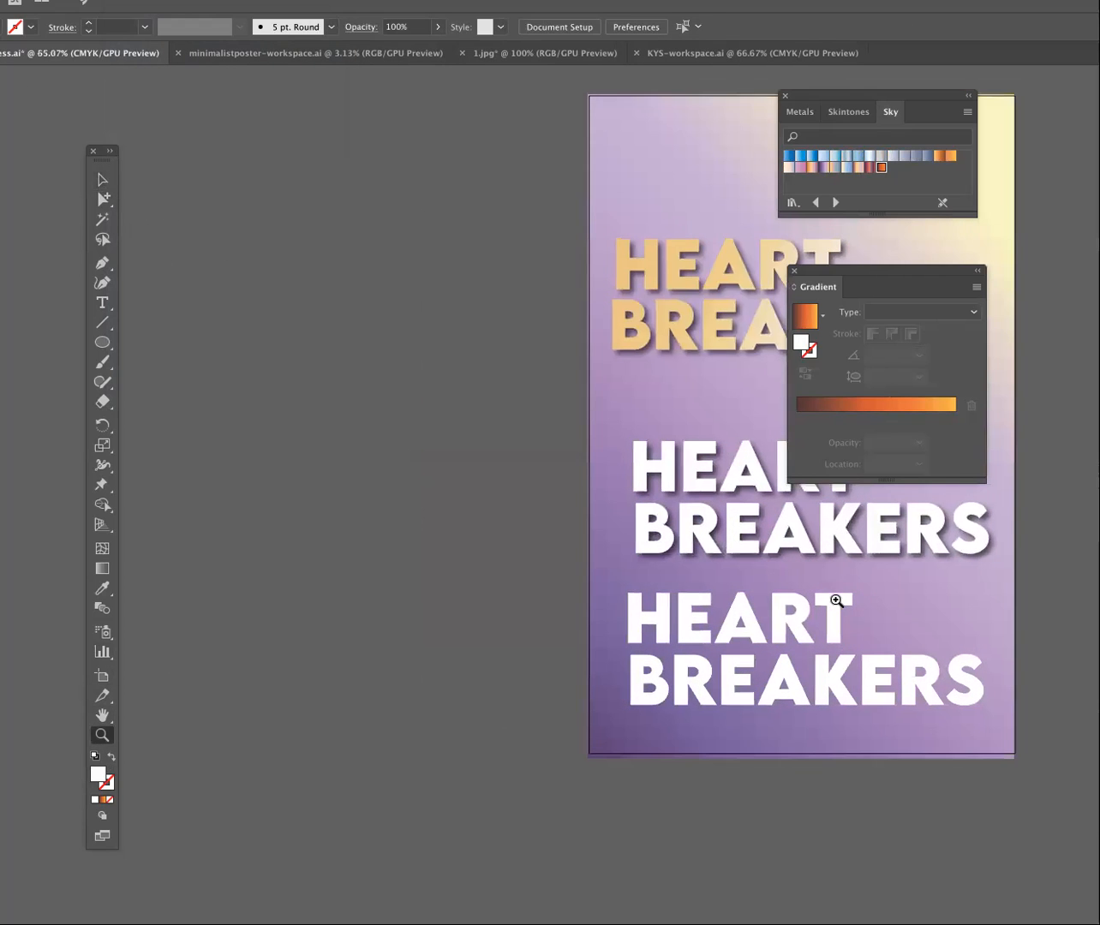
left_click(773, 607)
left_click(769, 601)
left_click(102, 716)
left_click_drag(614, 538, 261, 564)
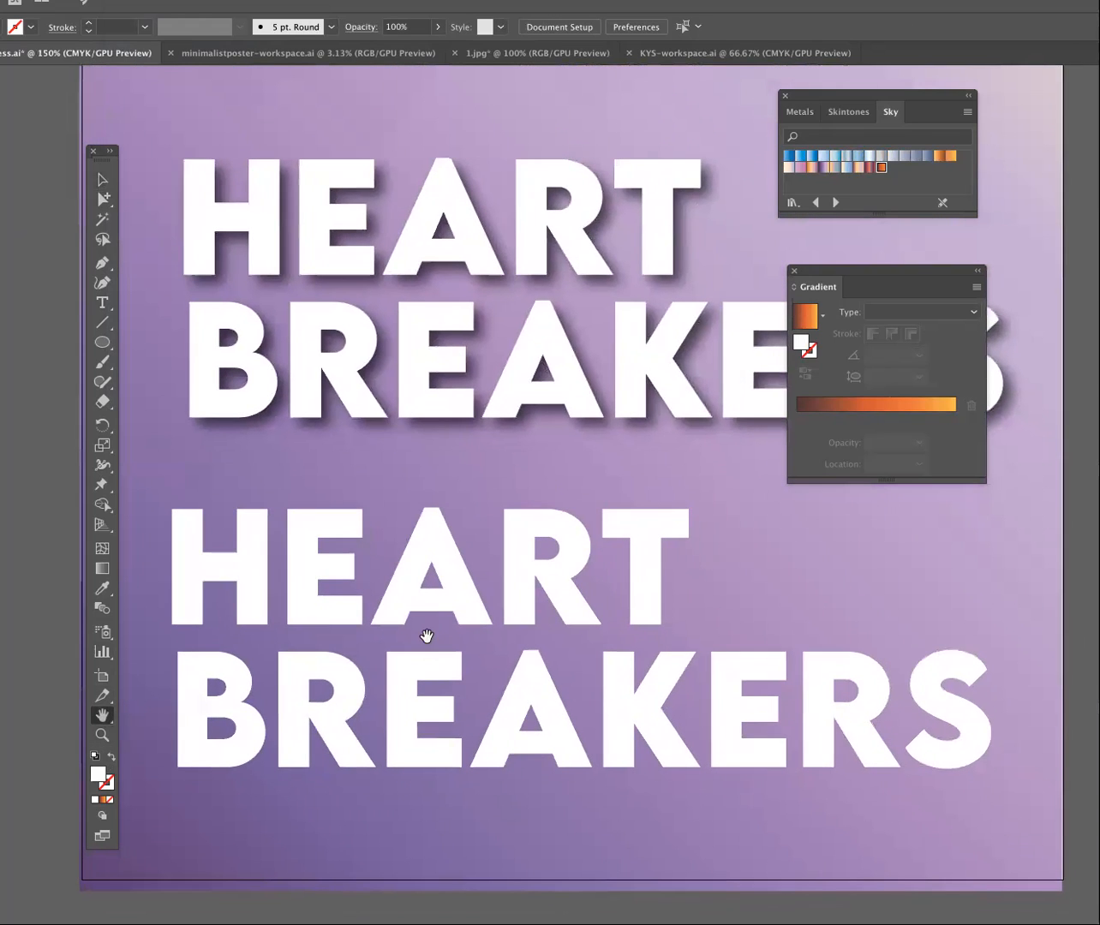
left_click_drag(842, 289, 1026, 469)
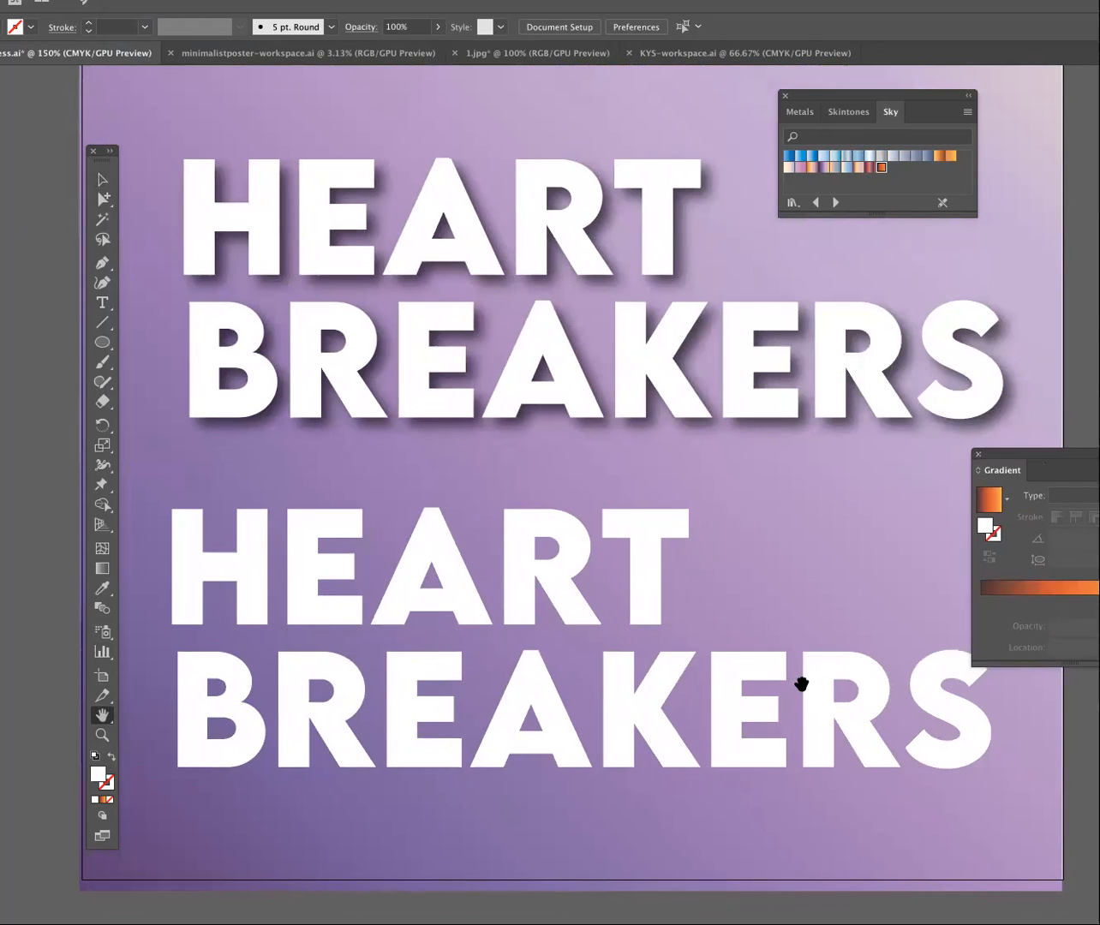